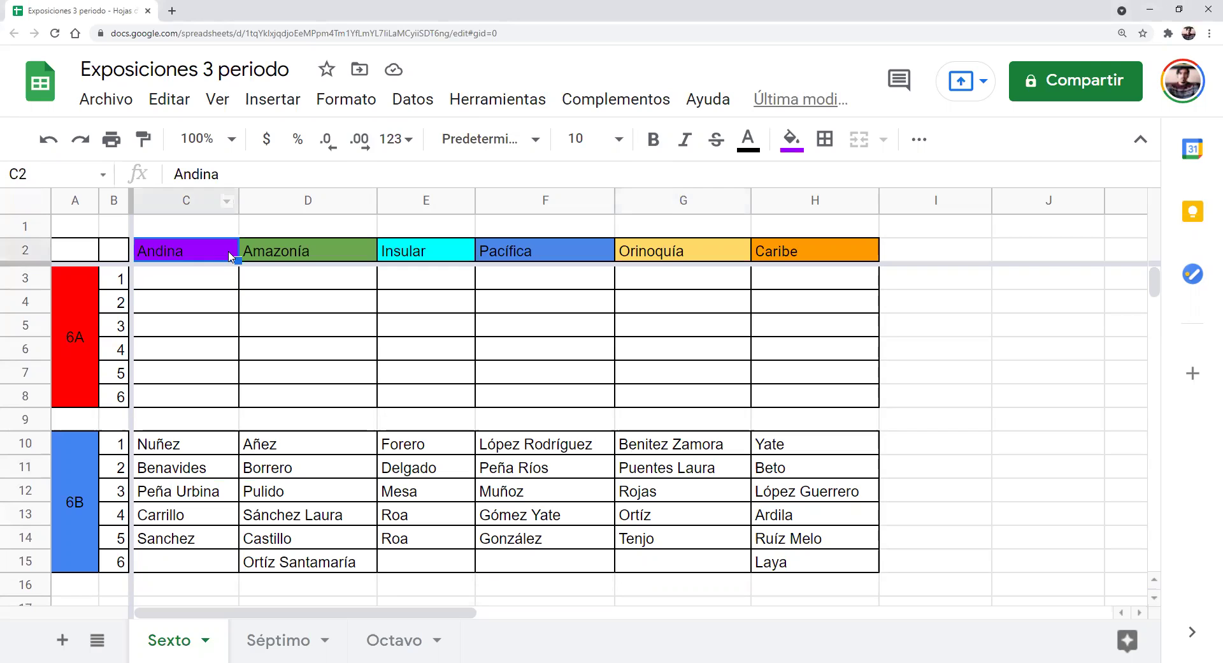
Step between the Andina, Amazonía and Caribe headers and the first 6A Andina cell
key("Right")
key("Right")
key("Right")
key("Right")
key("Right")
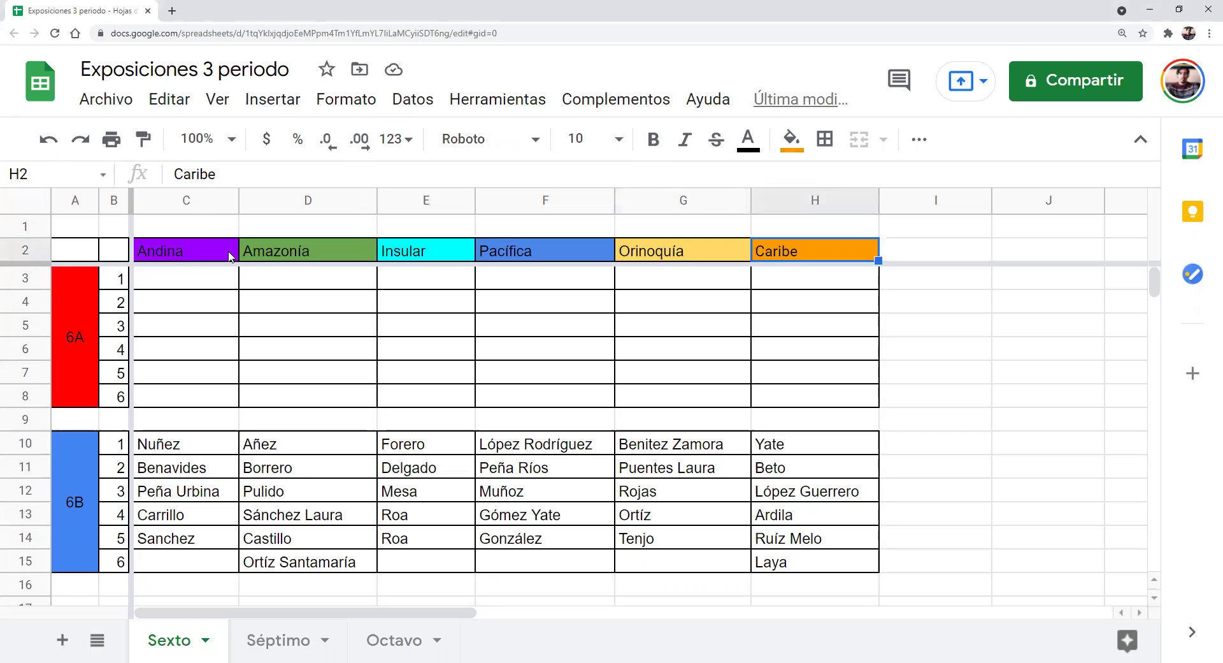
key("Left")
key("Left")
key("Left")
key("Left")
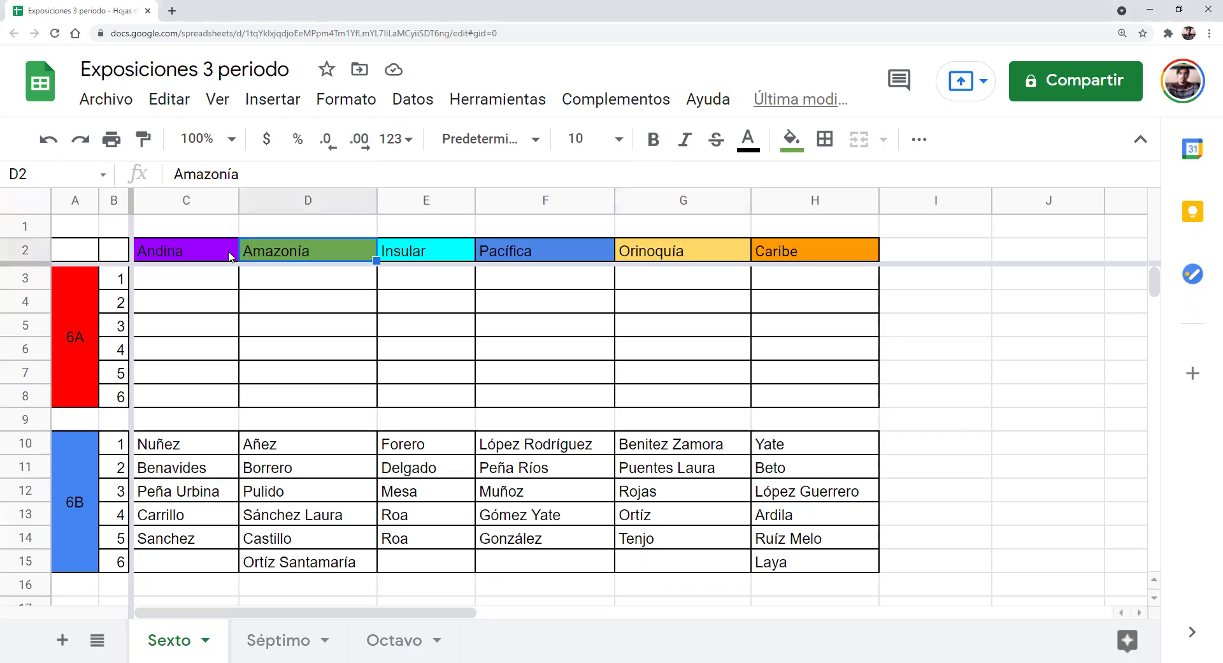
key("Left")
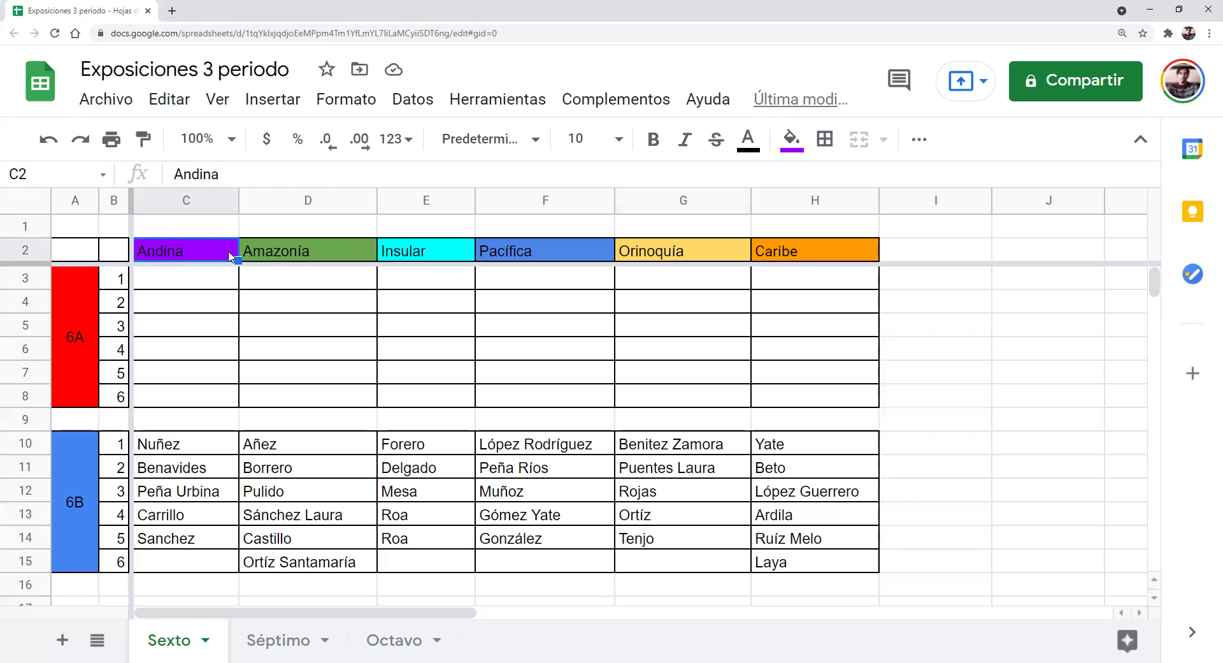
key("Right")
key("Right")
key("Right")
key("Right")
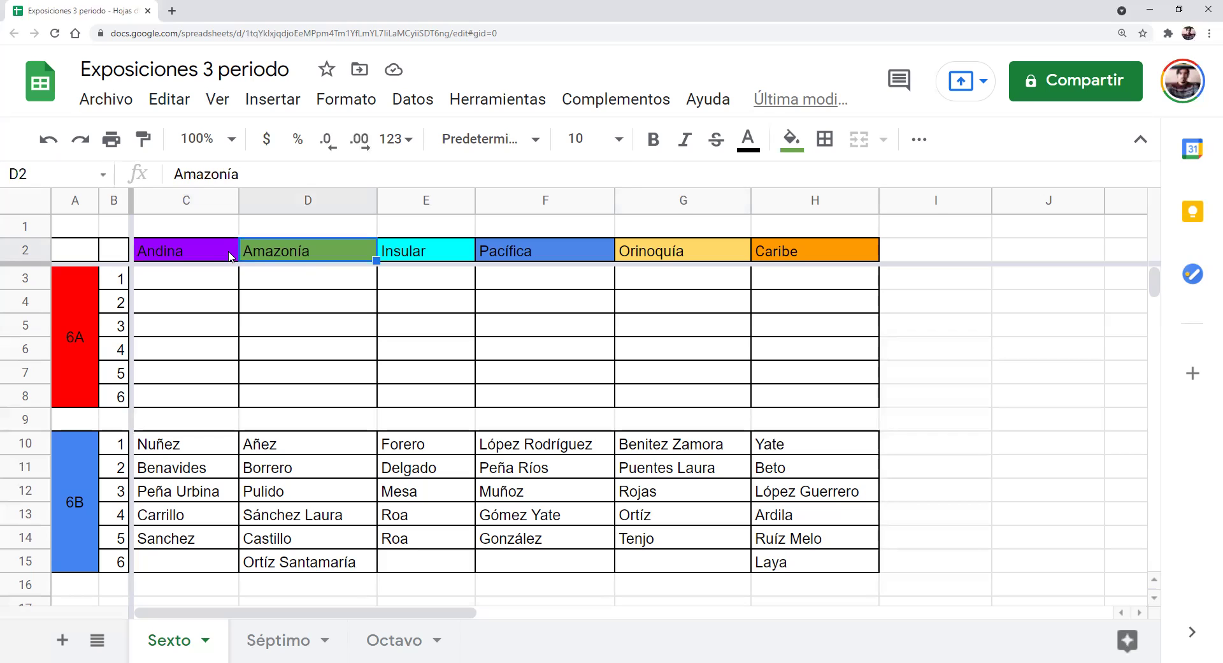
key("Right")
key("Left")
key("Left")
key("Left")
key("Left")
key("Left")
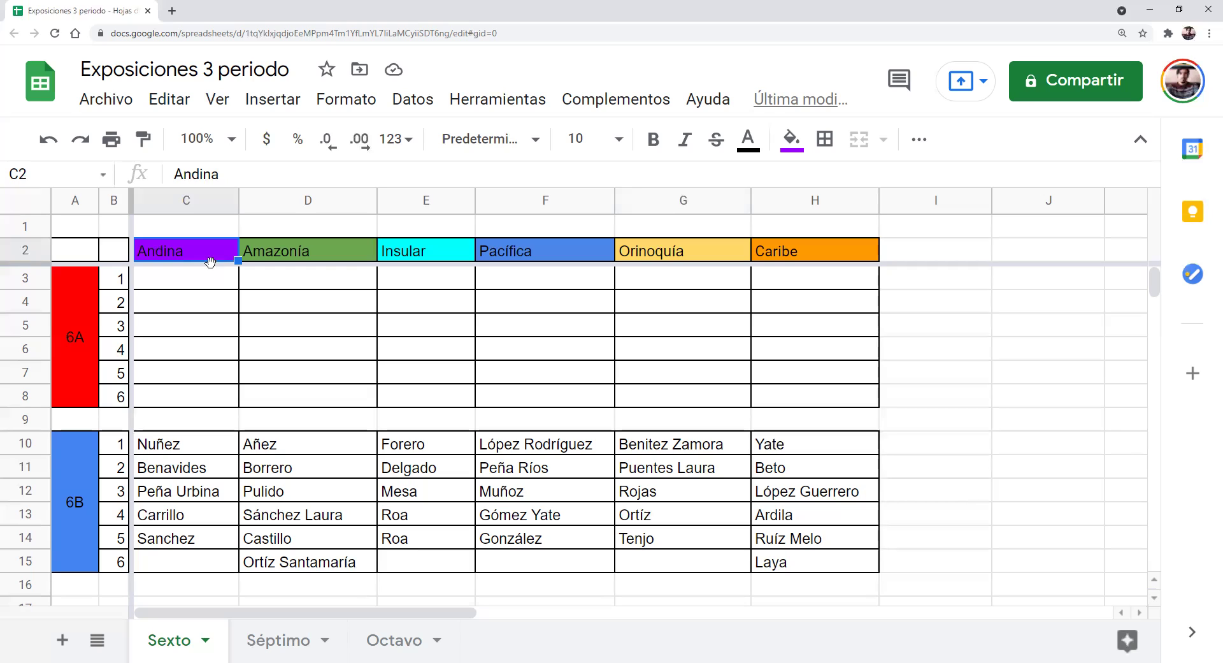
left_click(223, 279)
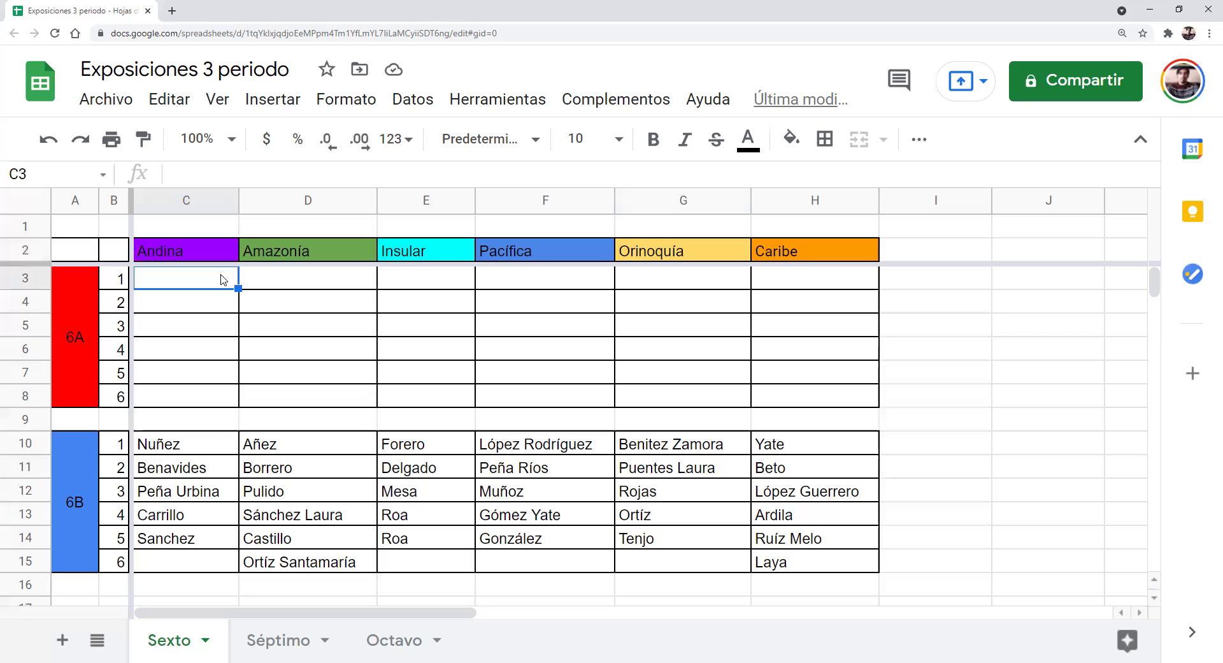
key("Right")
key("Right")
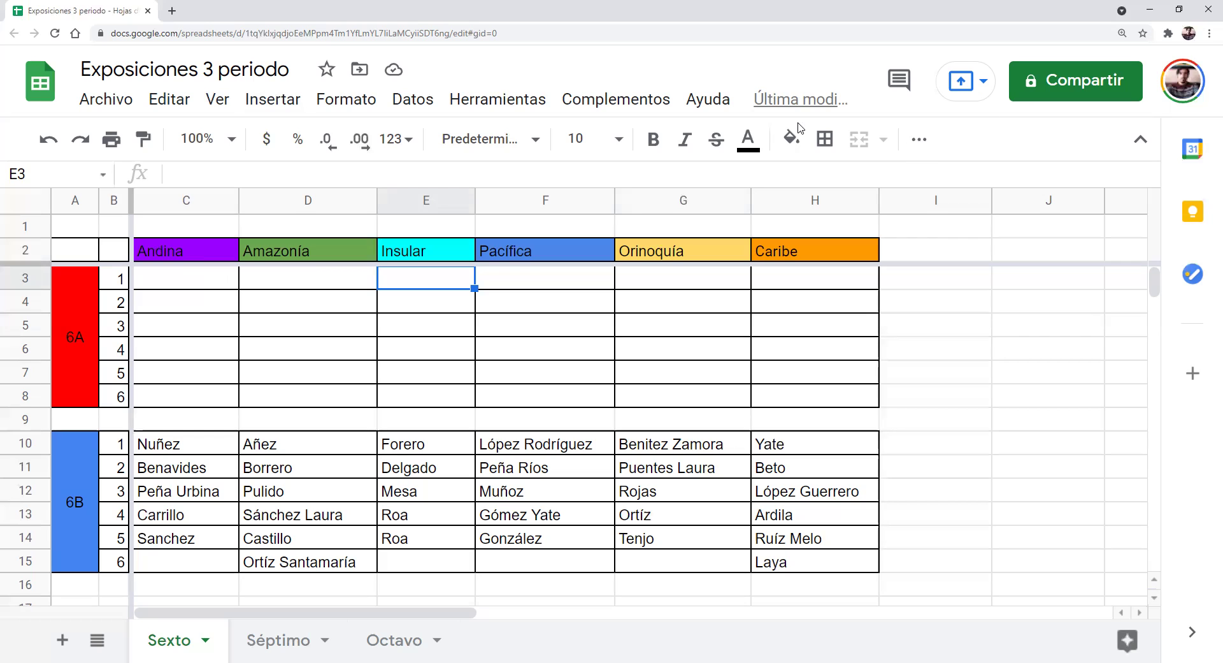
left_click(181, 285)
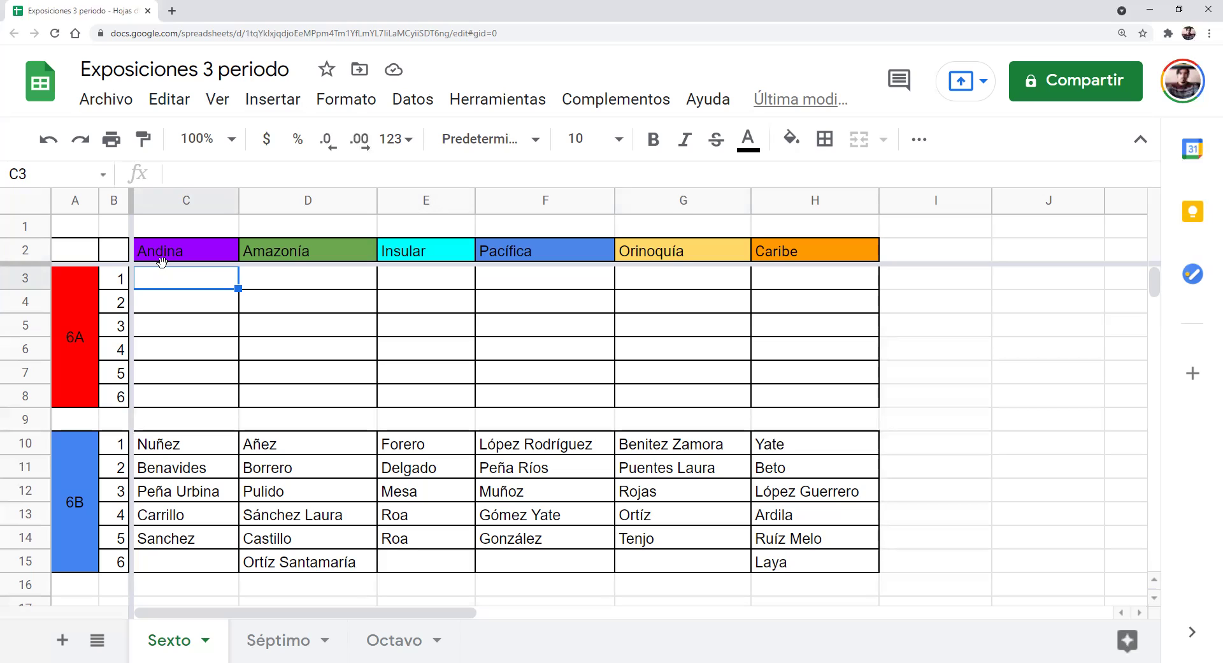
left_click(162, 258)
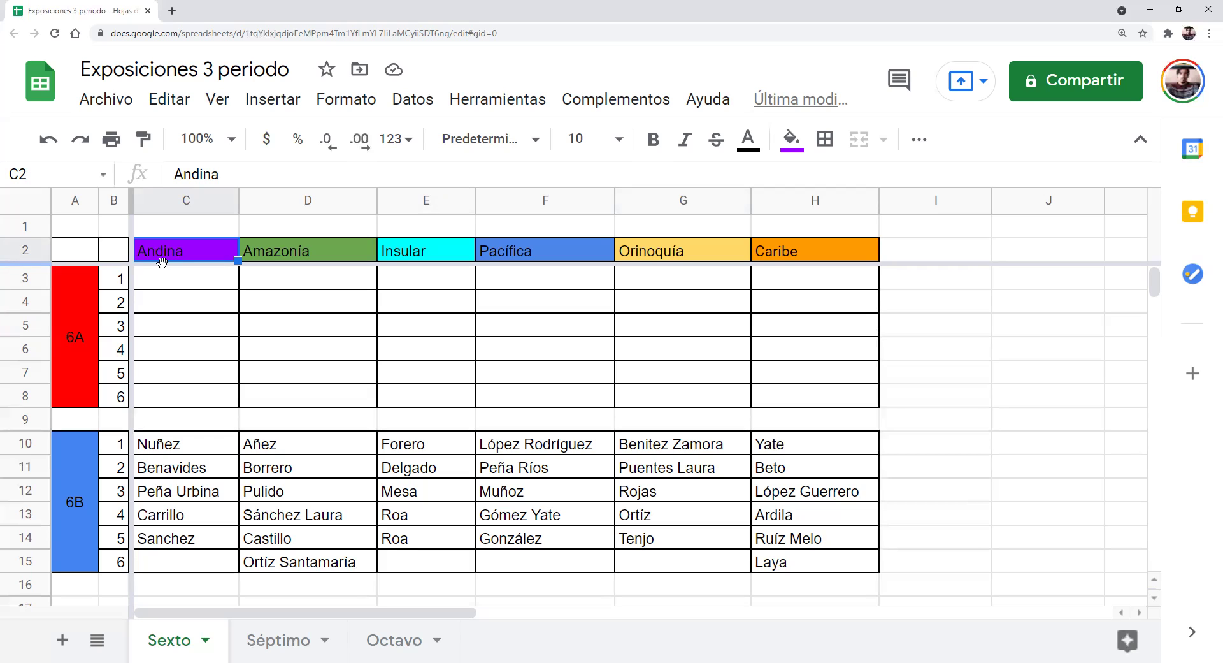
key("Right")
key("Left")
left_click(321, 249)
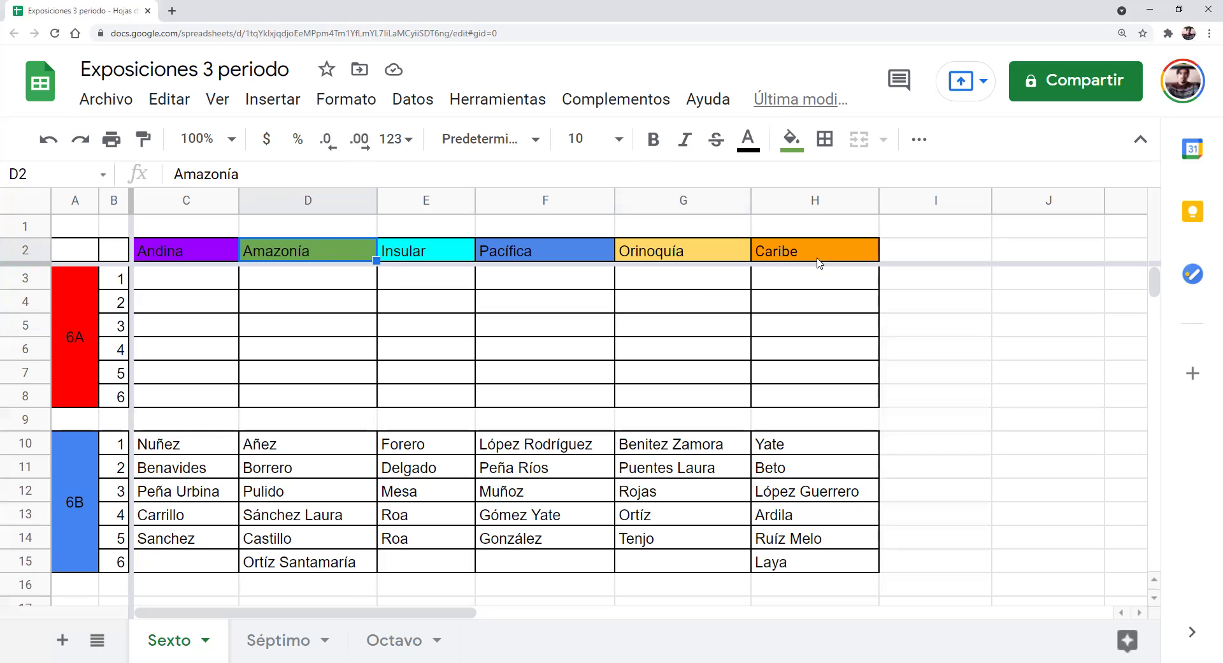
left_click(175, 244)
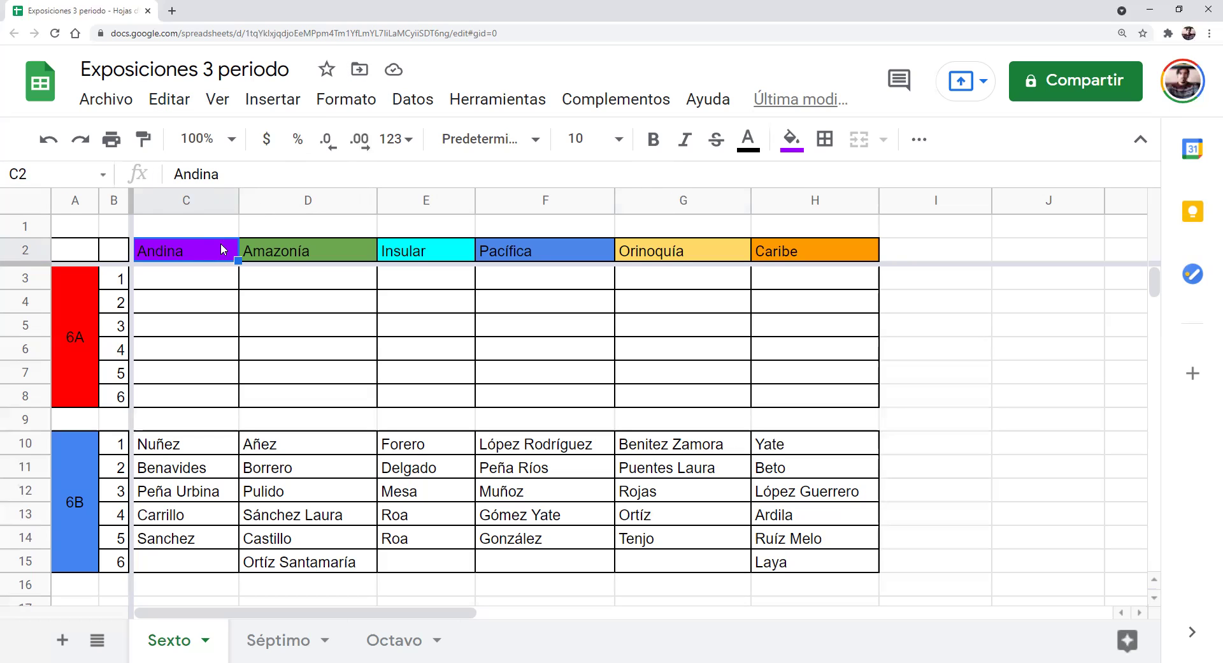
Review the Amazonía, Insular, Pacífica, Orinoquía and Caribe headers, then the first 6A Andina slot
left_click(290, 252)
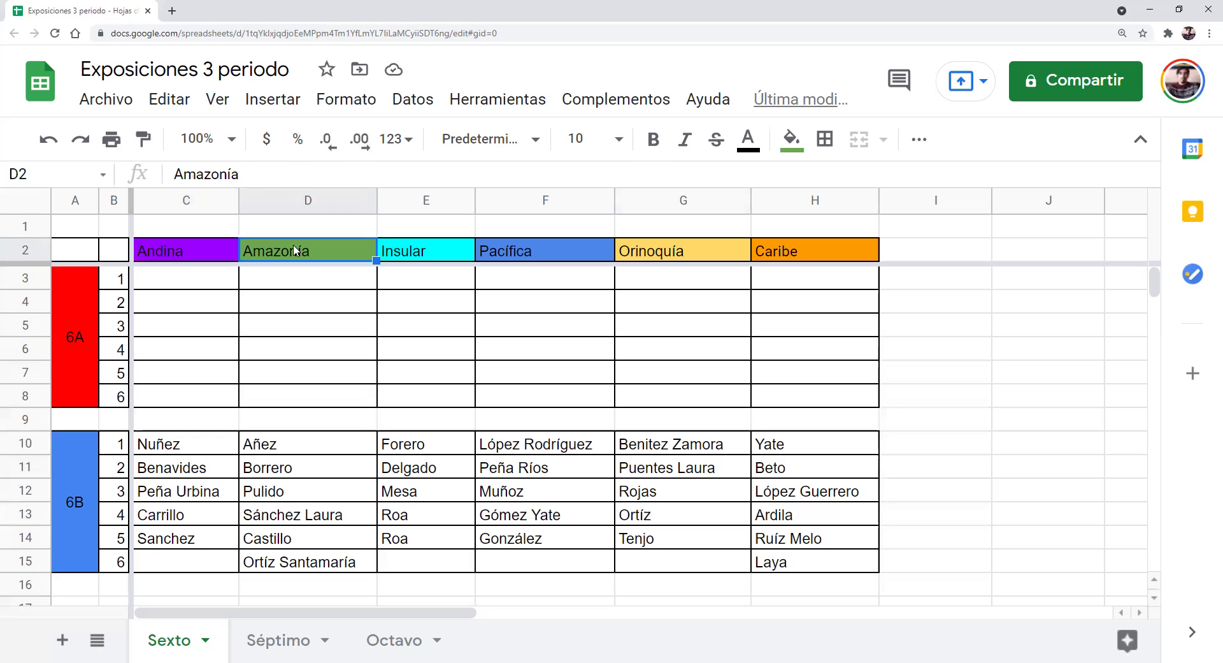
left_click(415, 256)
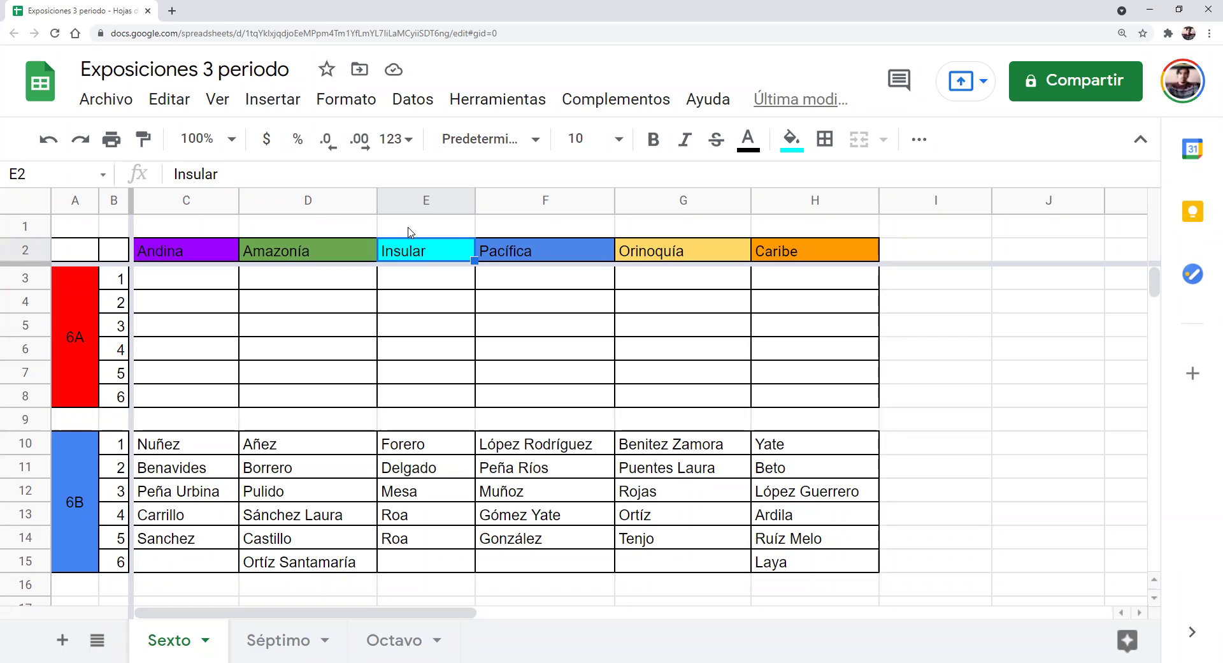
left_click(580, 256)
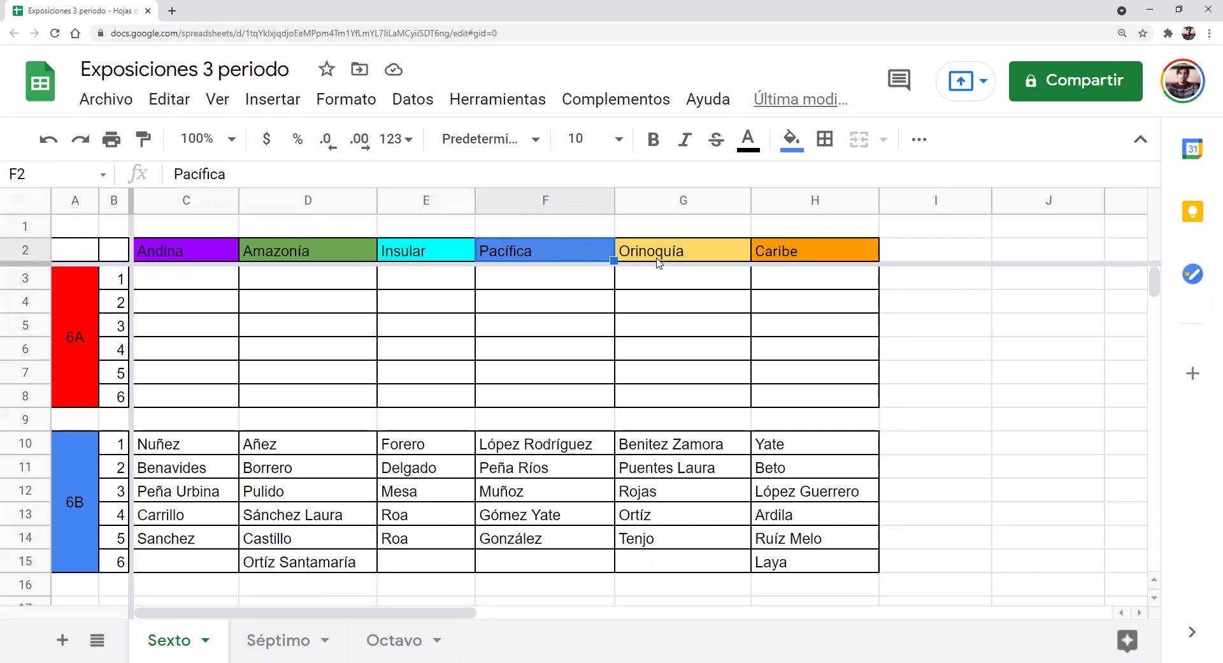
left_click(680, 257)
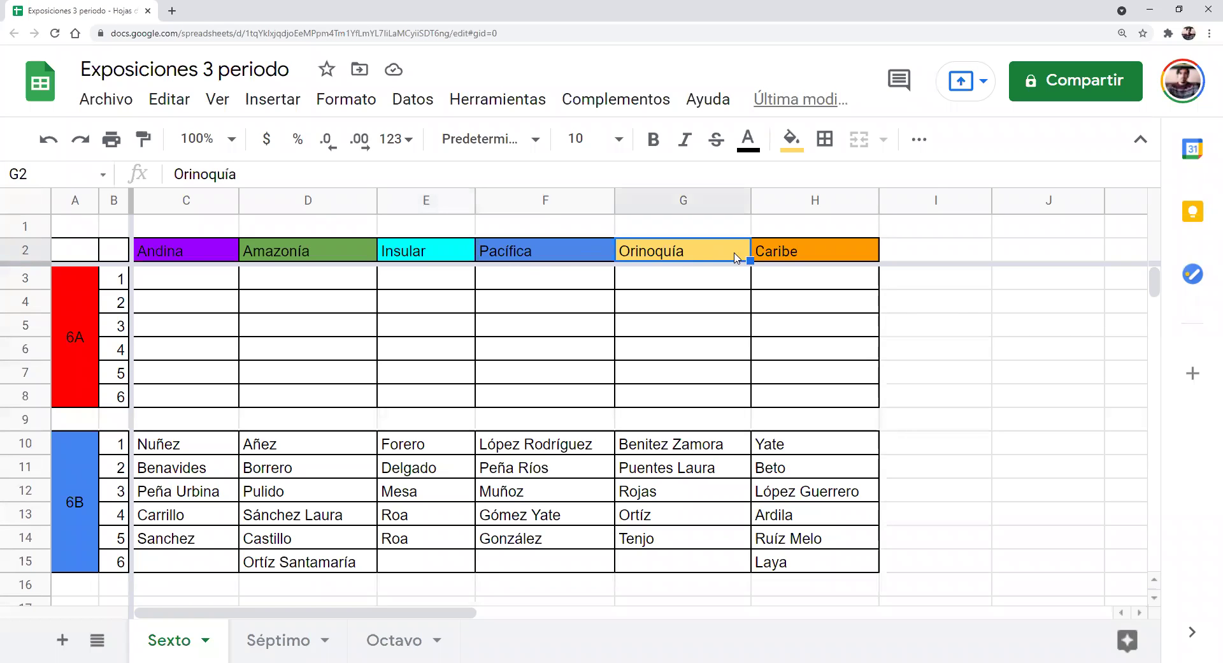
left_click(795, 252)
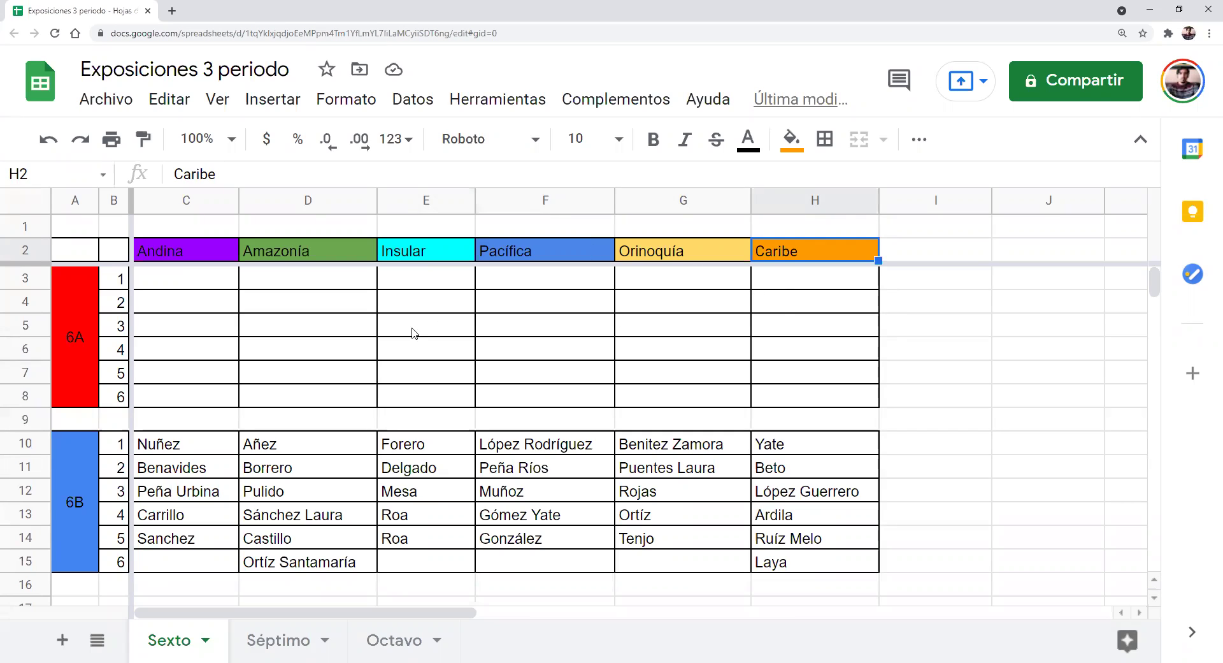
left_click(191, 282)
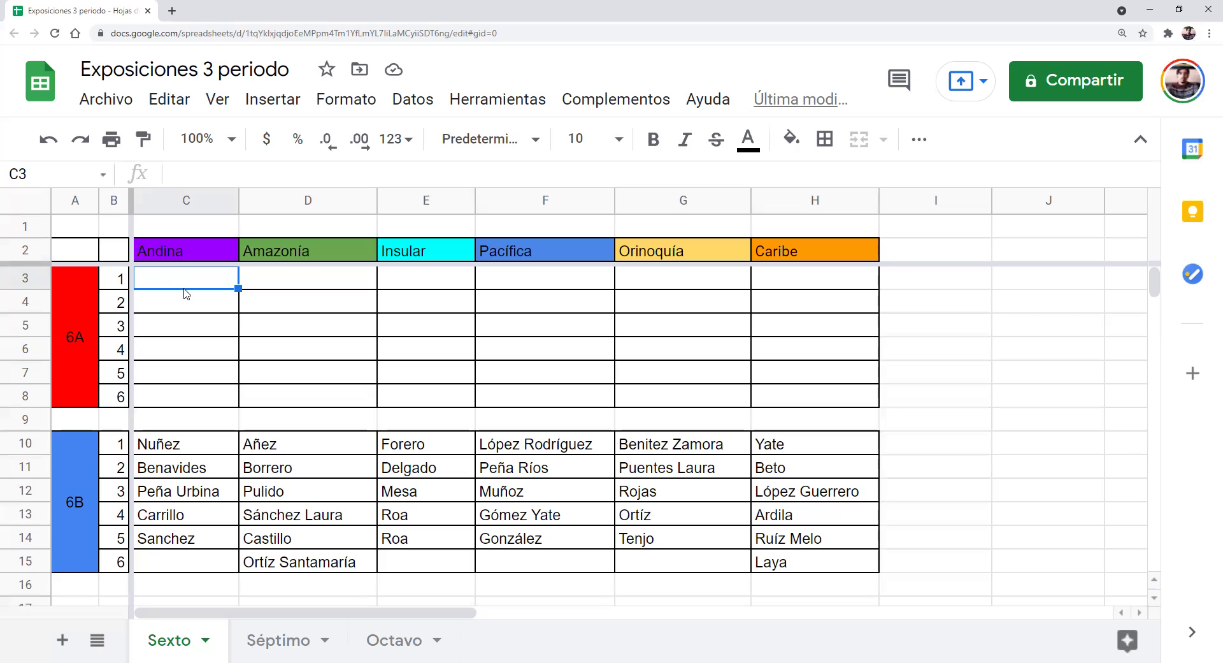
Look over the region headers again from Amazonía to Caribe, ending on Orinoquía
left_click(319, 231)
left_click(317, 252)
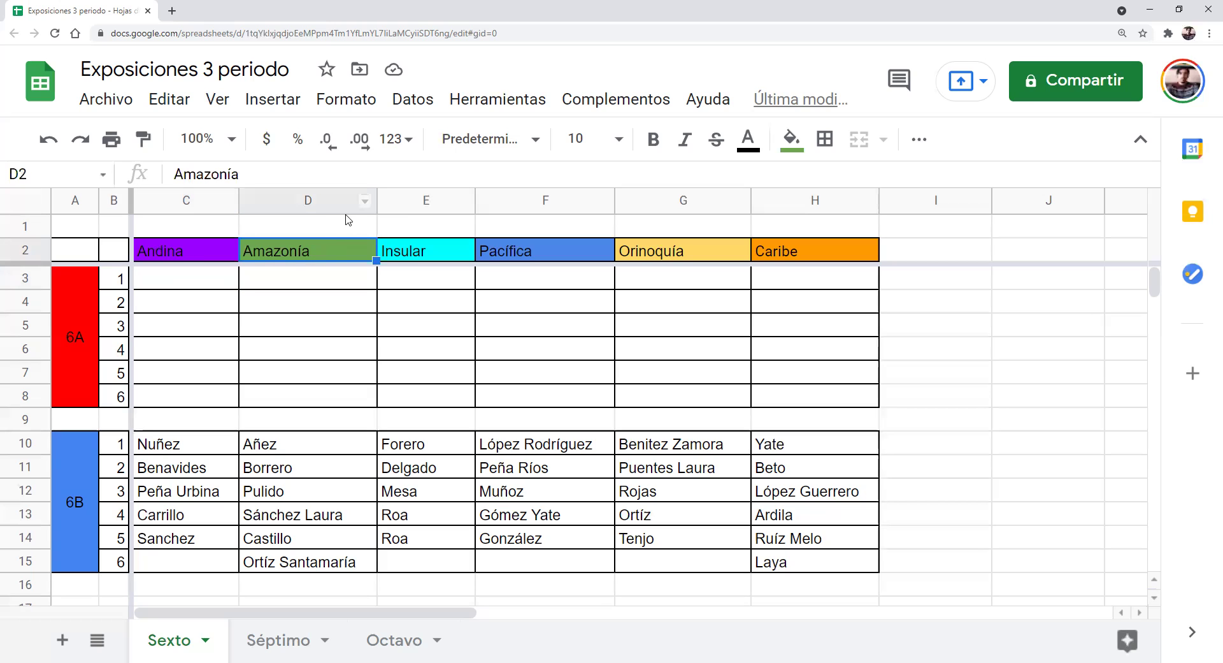
left_click(409, 256)
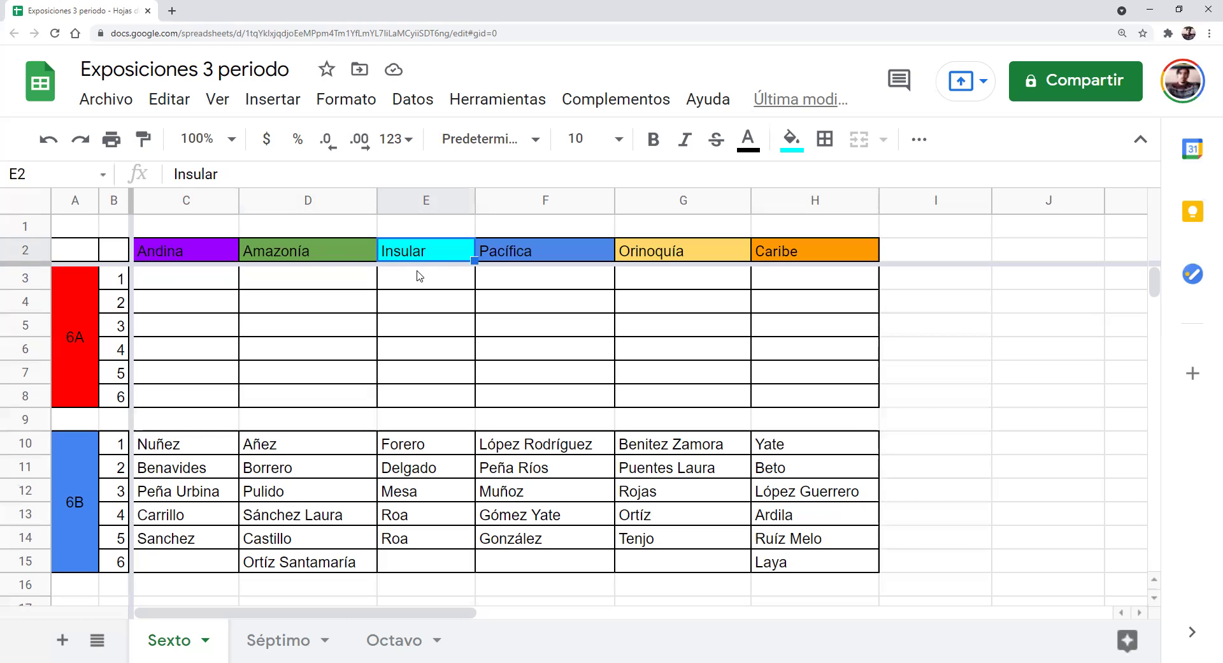
left_click(510, 256)
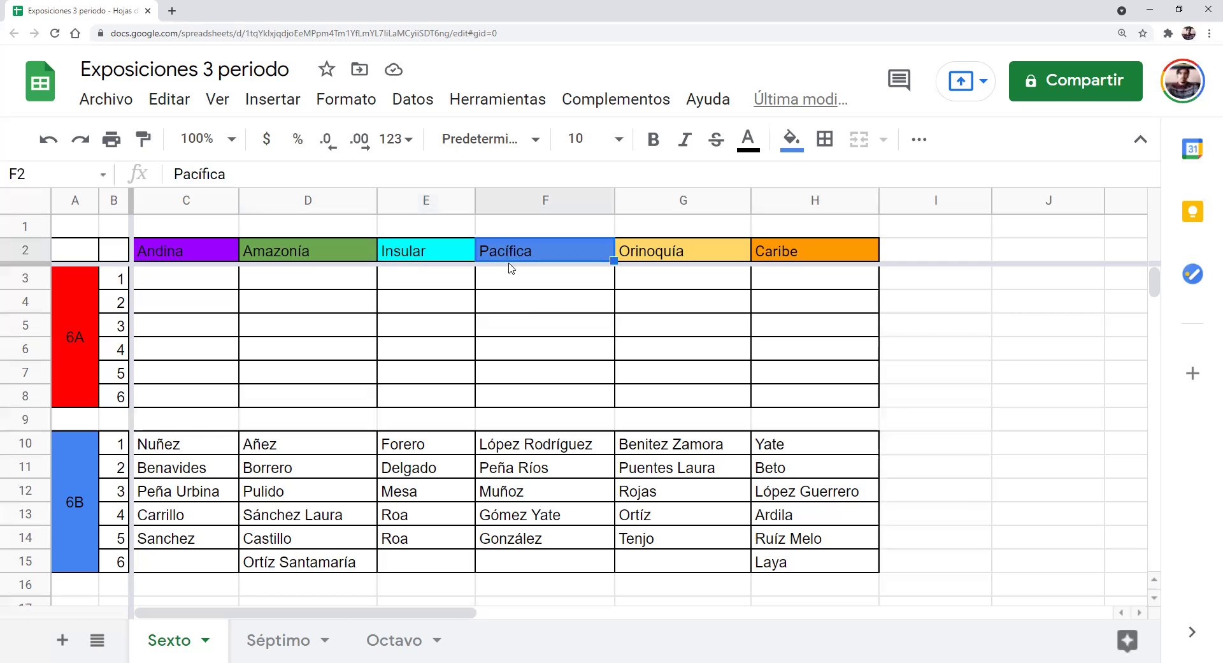
left_click(634, 256)
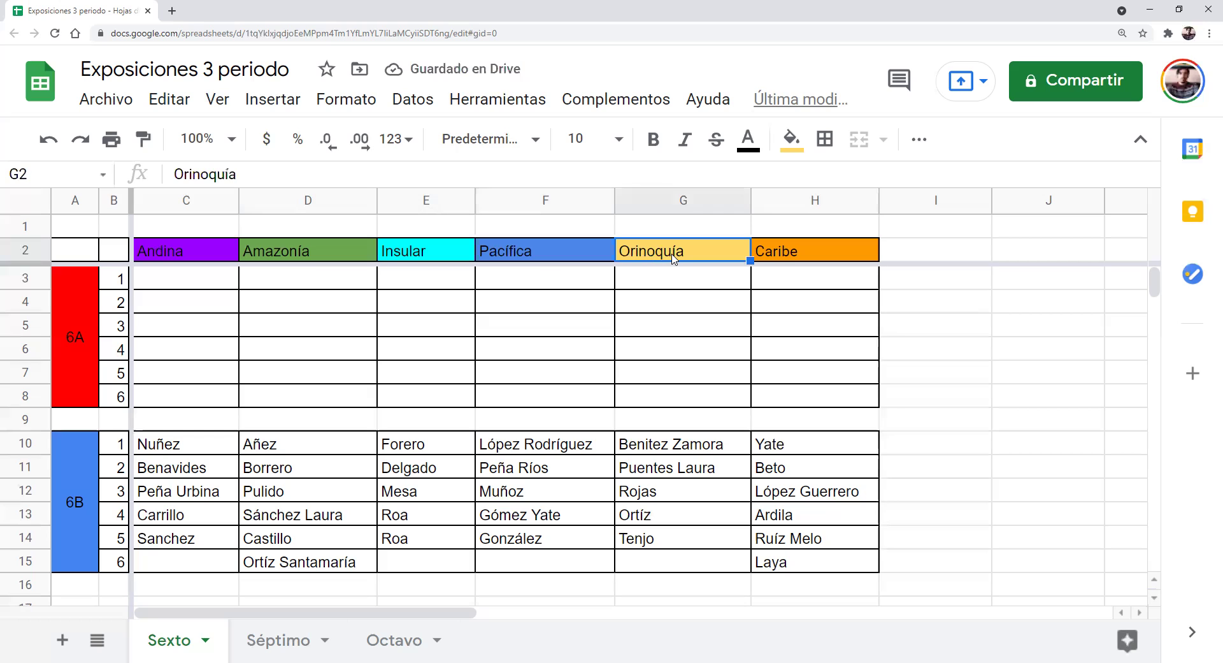
left_click(788, 254)
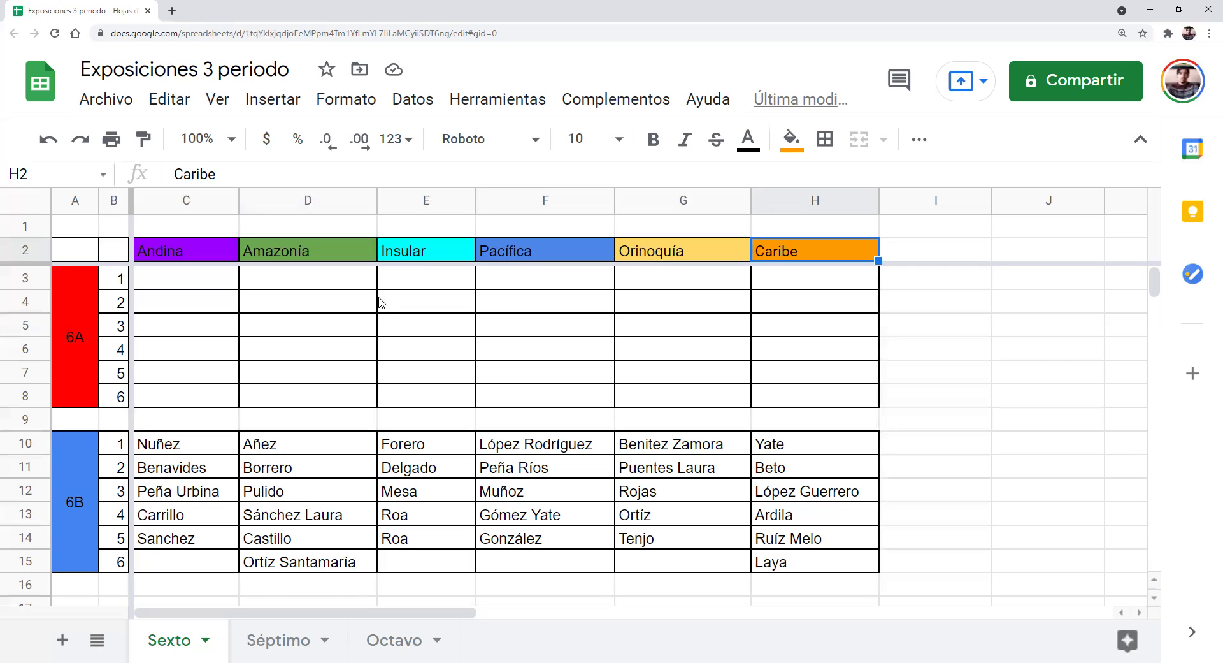
left_click(657, 258)
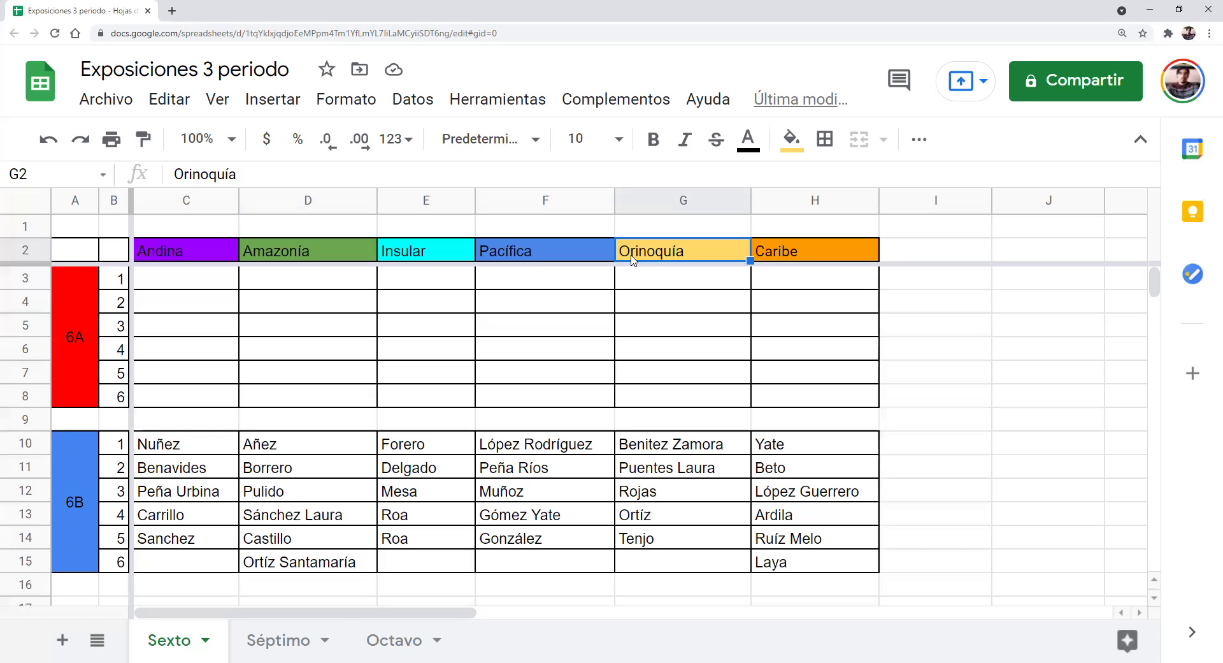
Search Google Images for 'chigüiro' in a new tab and scroll through the capybara photos
left_click(174, 13)
left_click(181, 29)
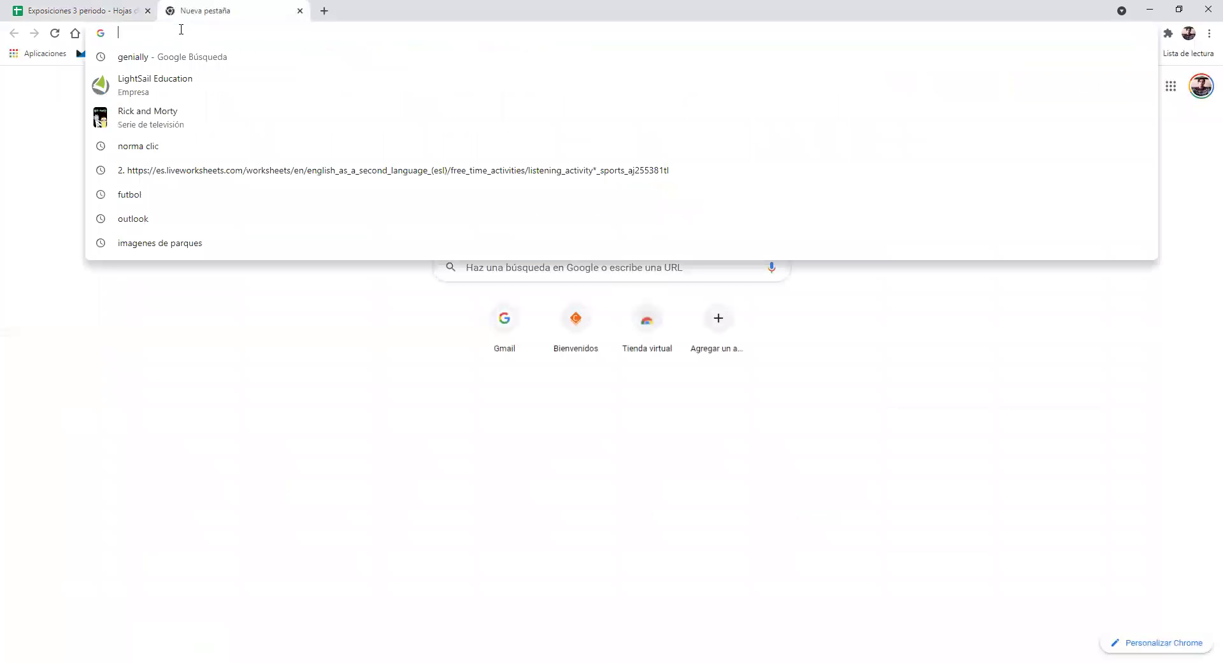
type("chig")
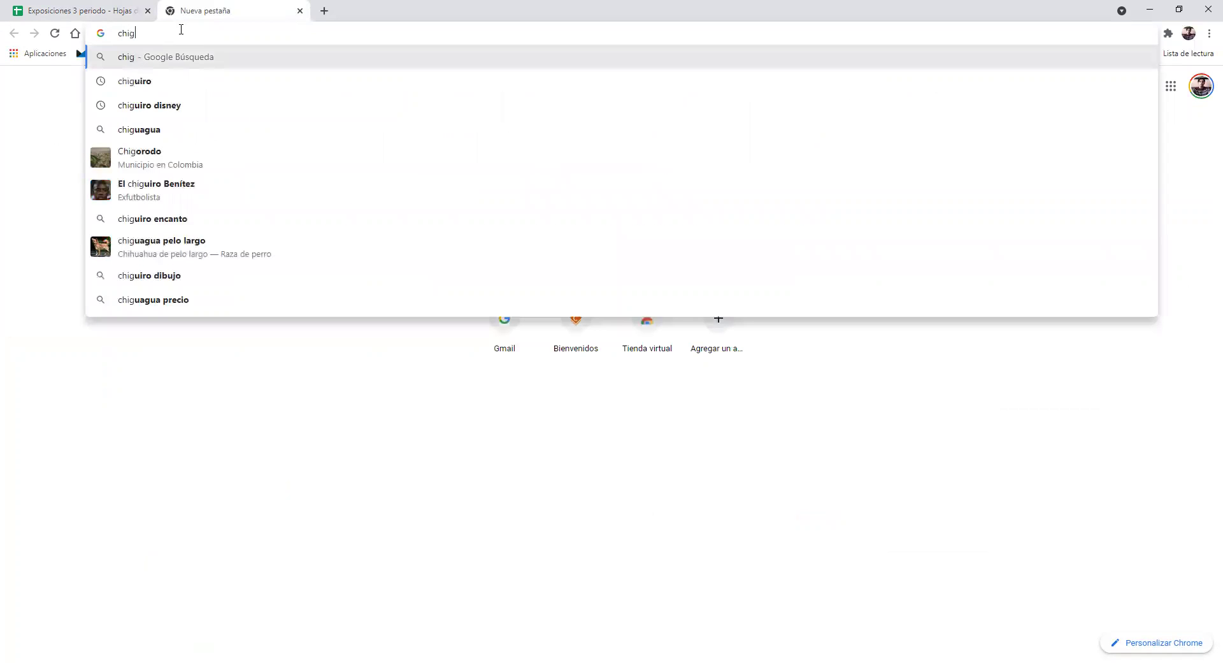
type("ú")
key("BackSpace")
type("üro")
key("Return")
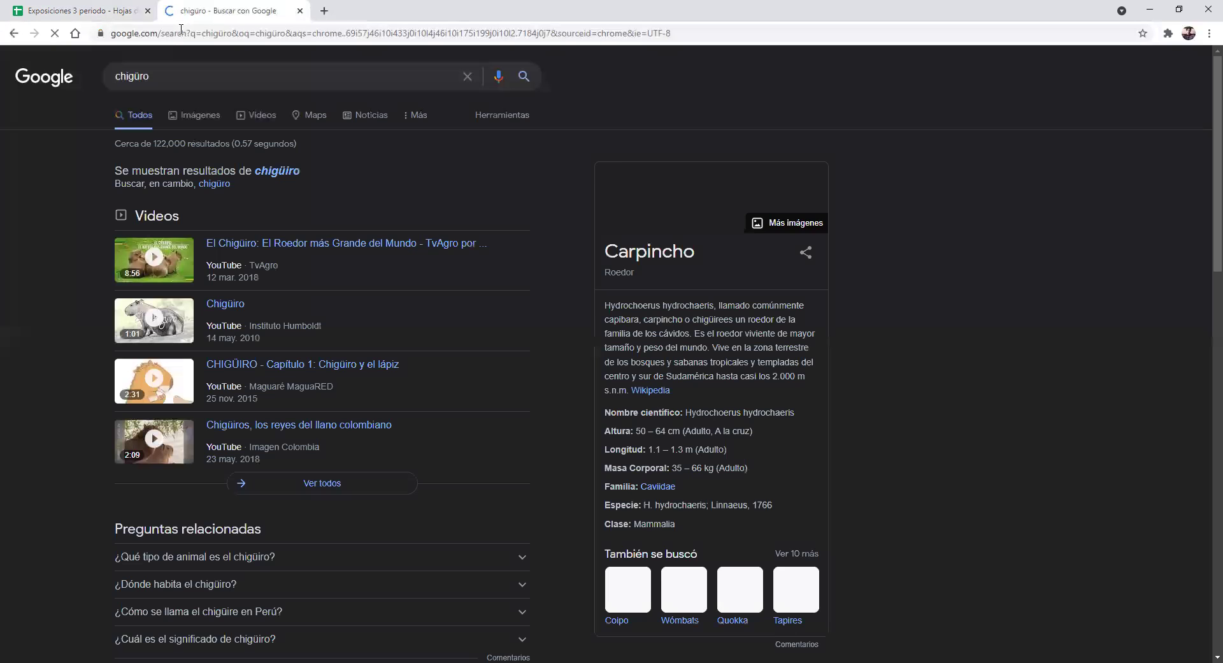
left_click(195, 116)
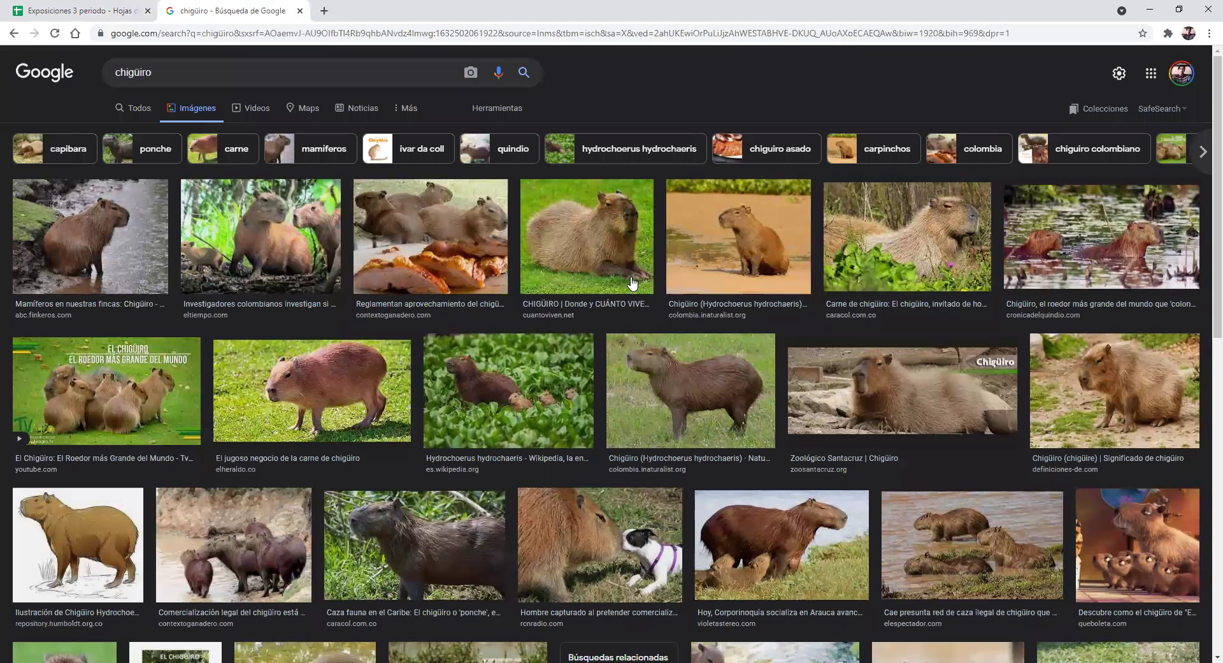
scroll(632, 283, "down", 1)
scroll(633, 283, "down", 1)
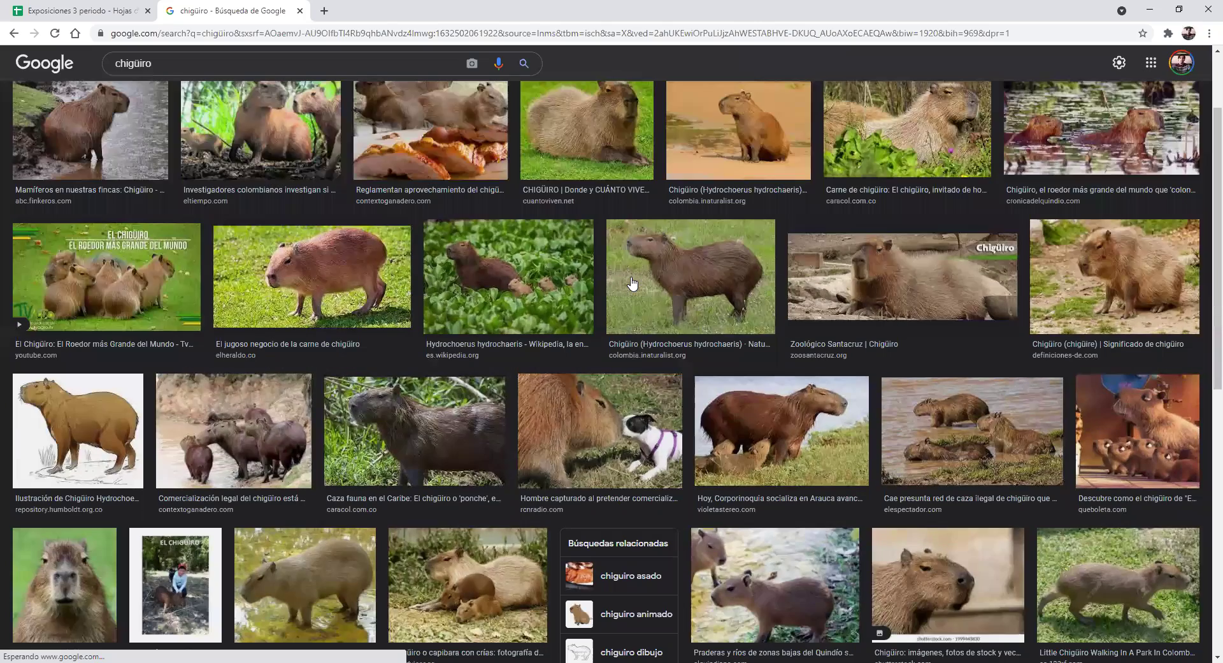
scroll(633, 282, "down", 7)
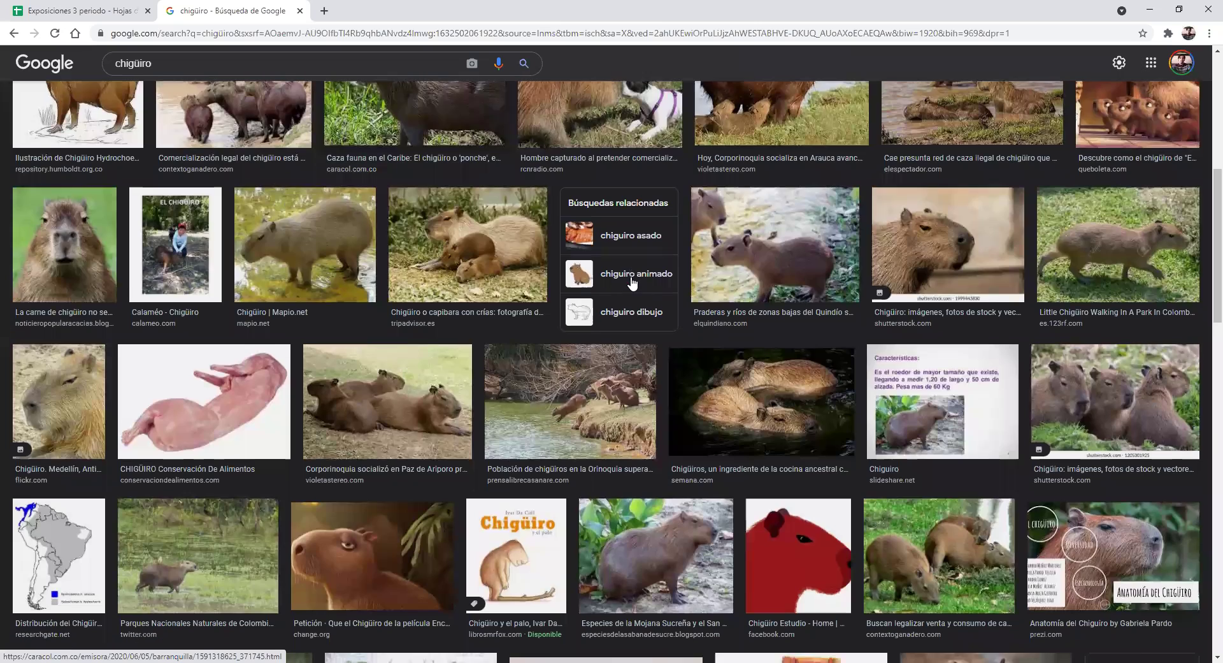
Preview the Encanto chigüiro image and its related Twitter family image, then open a new tab
left_click(373, 436)
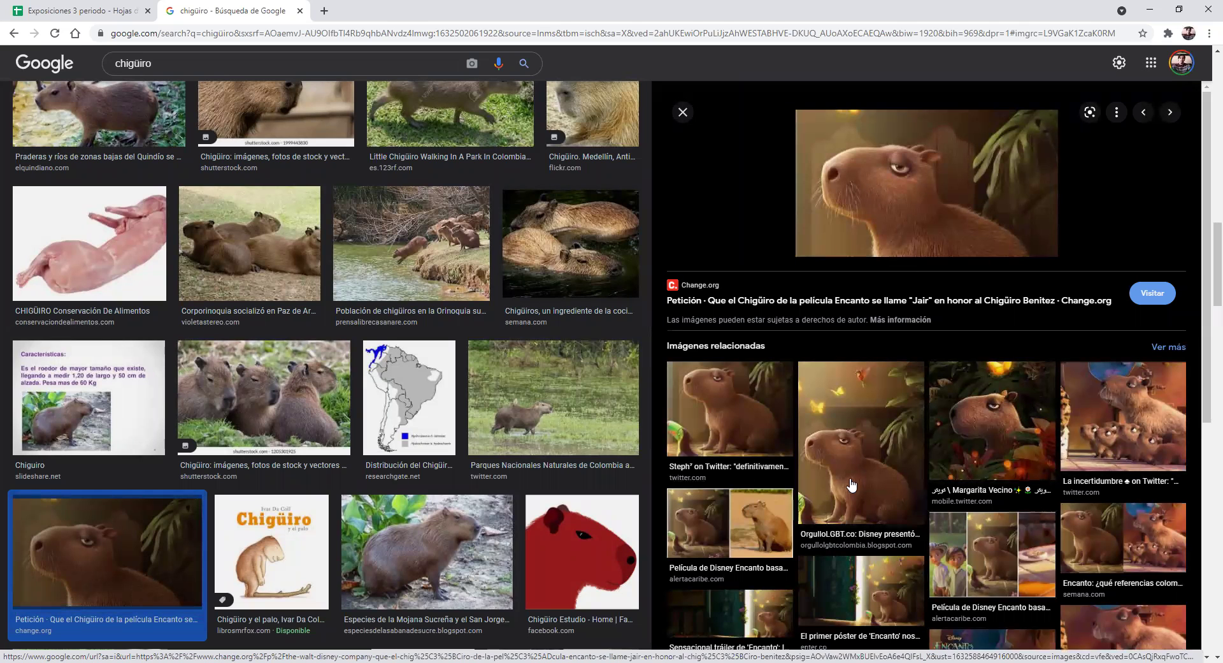
left_click(1101, 421)
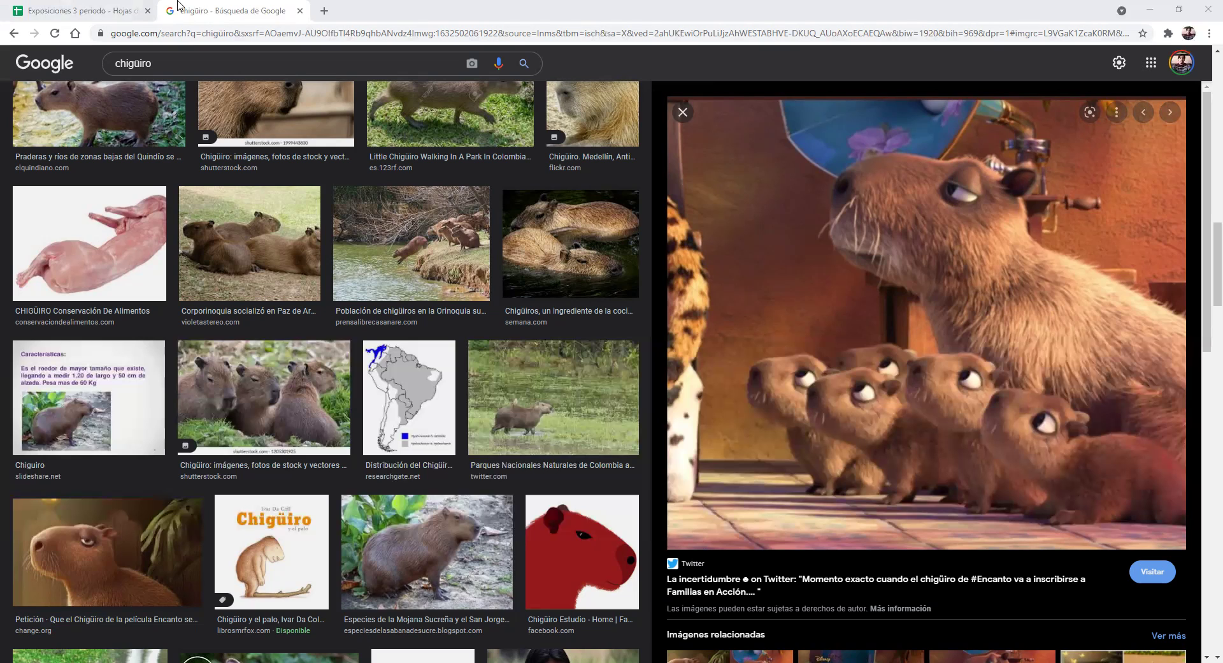
key("ctrl+t")
Search images for 'fara animal', preview the Didelphis marsupialis photo, and return to the chigüiro results
type("fara animal")
key("Return")
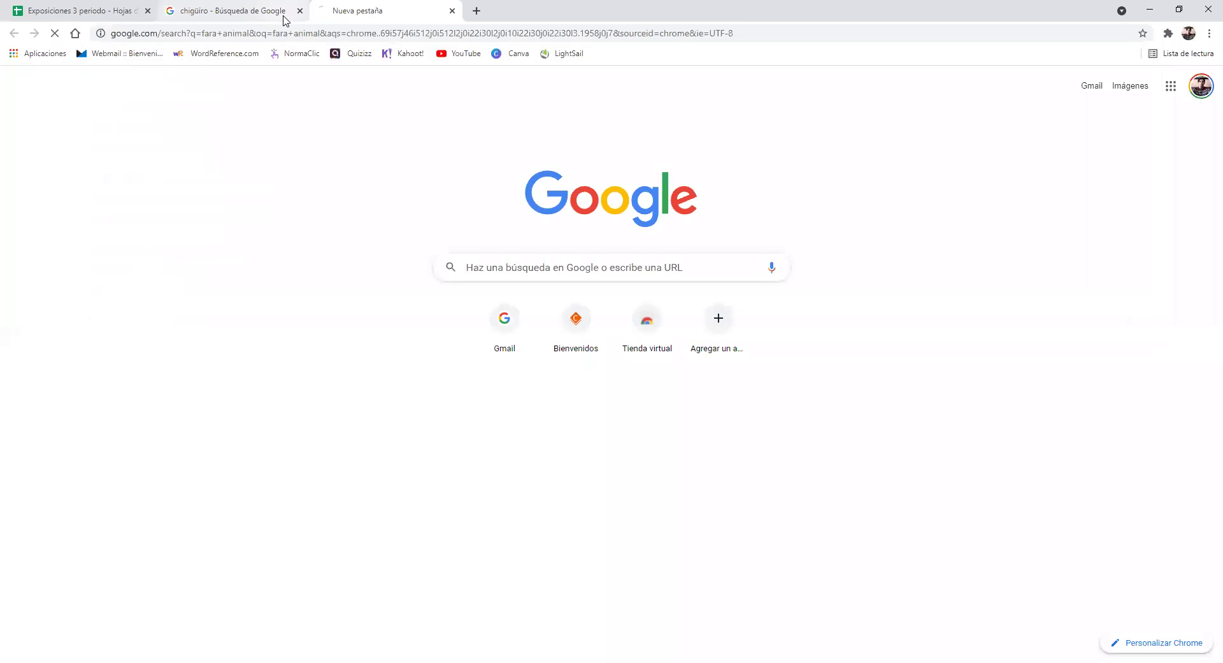
left_click(214, 121)
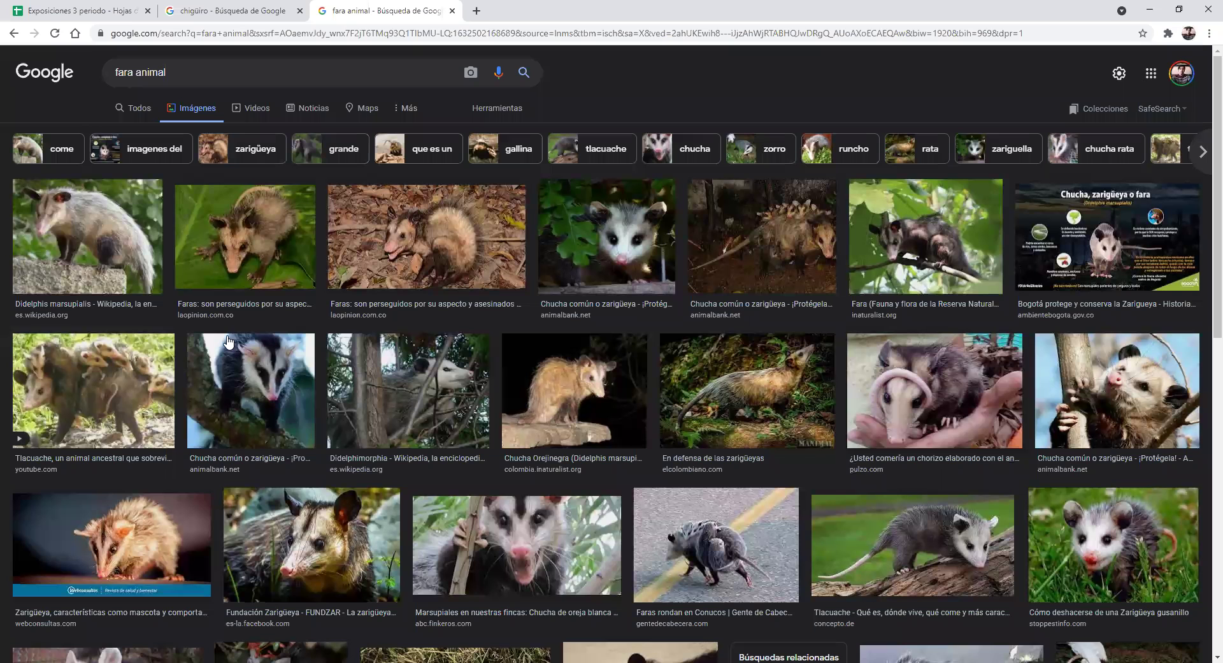
left_click(119, 248)
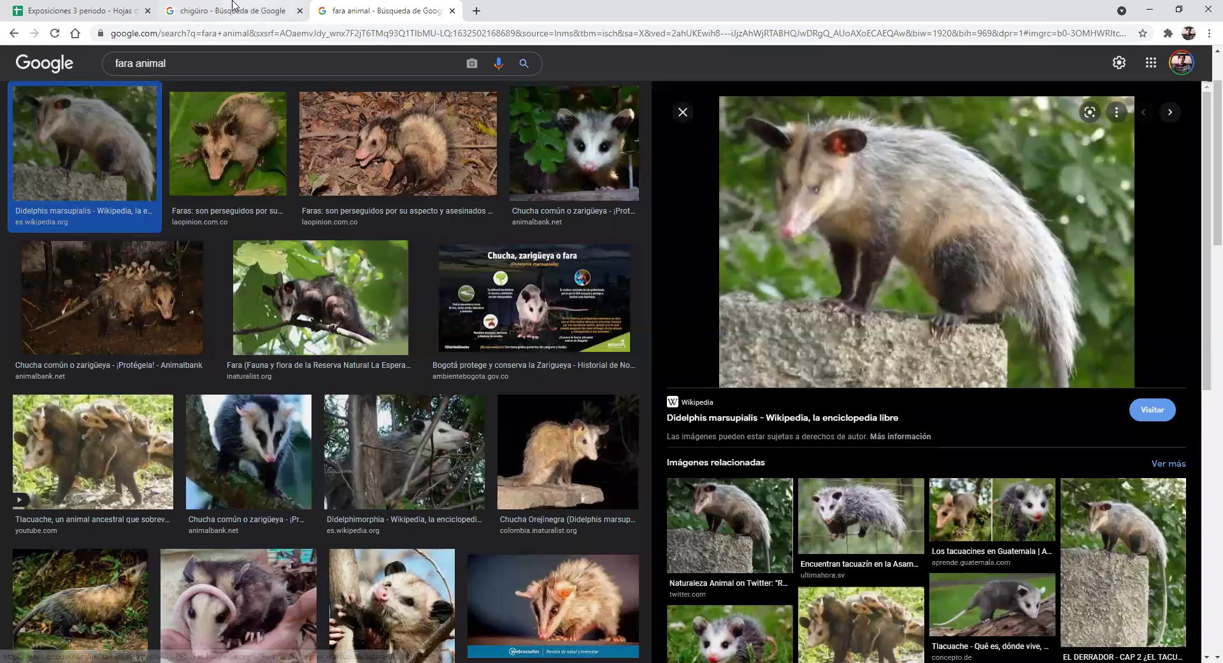
left_click(232, 10)
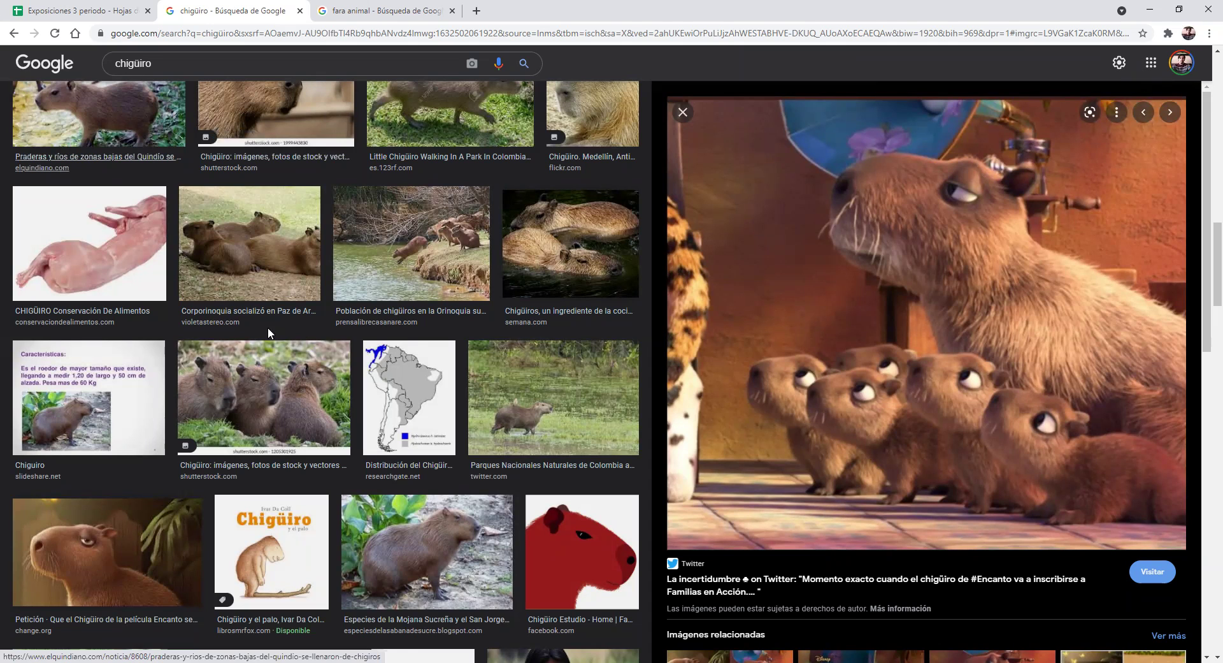
Preview the capybara-and-dog photo in the chigüiro image results
scroll(403, 481, "down", 5)
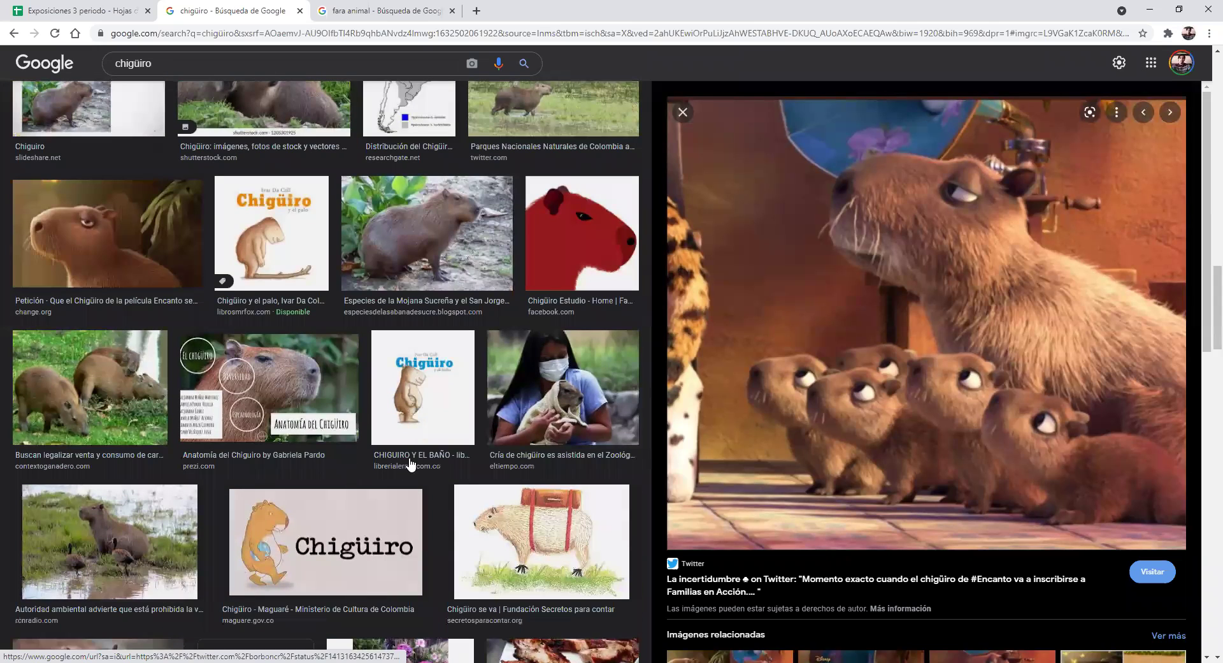
scroll(395, 433, "down", 5)
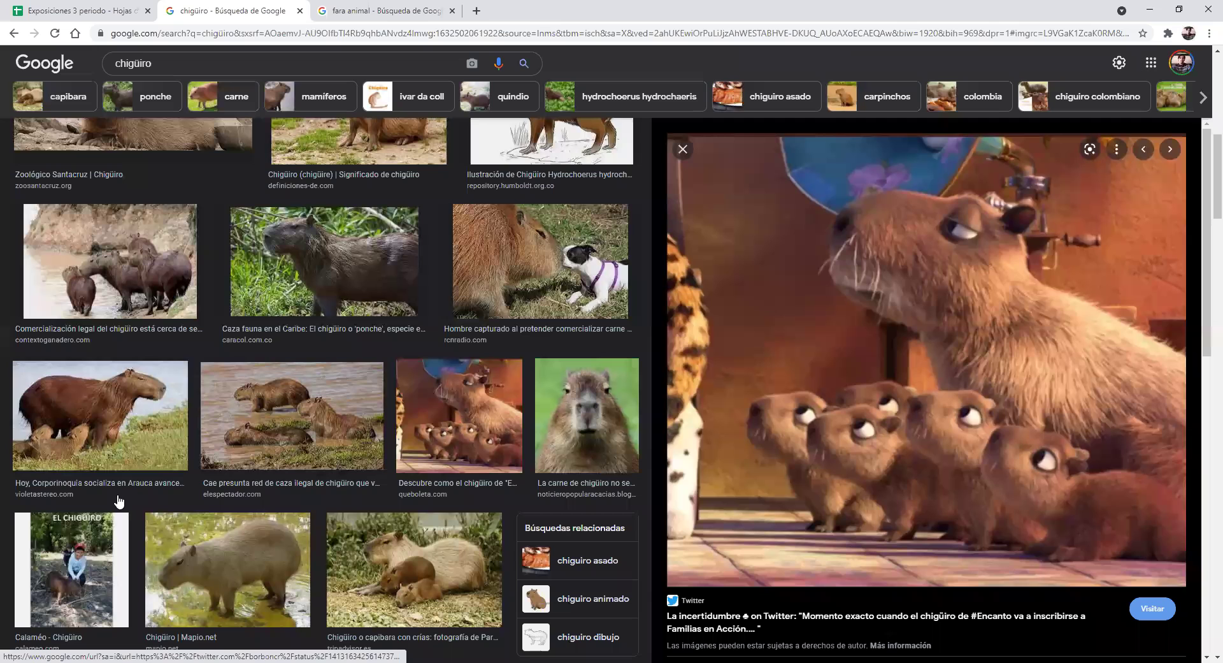
scroll(255, 497, "up", 3)
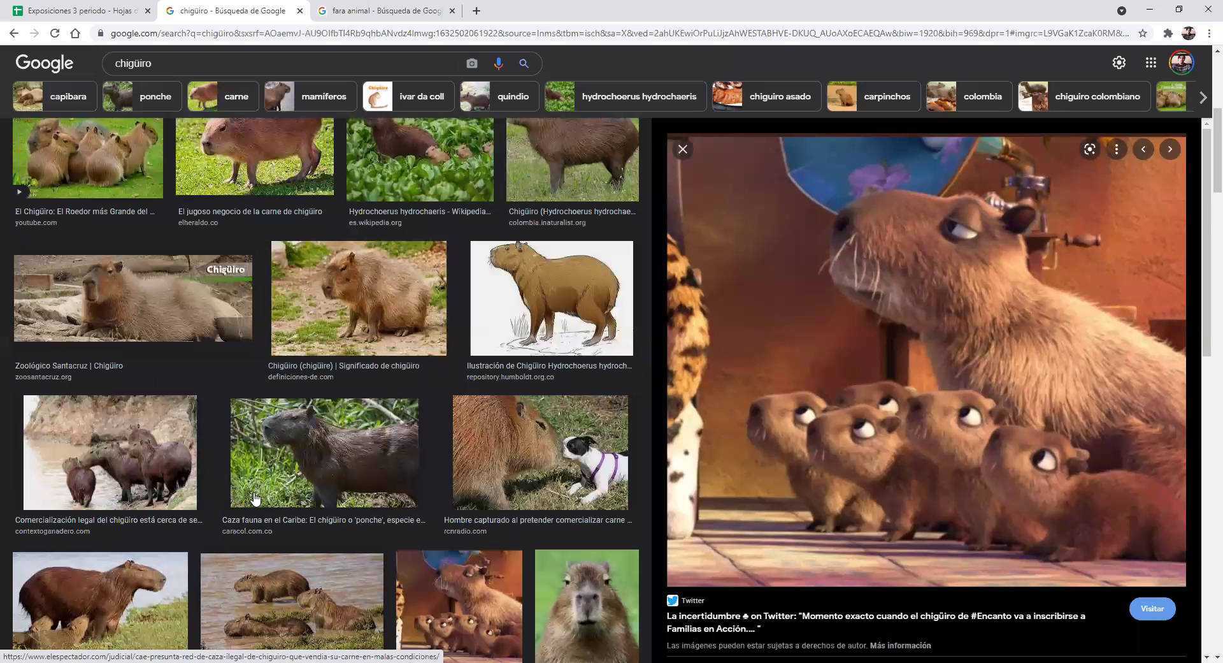
left_click(541, 443)
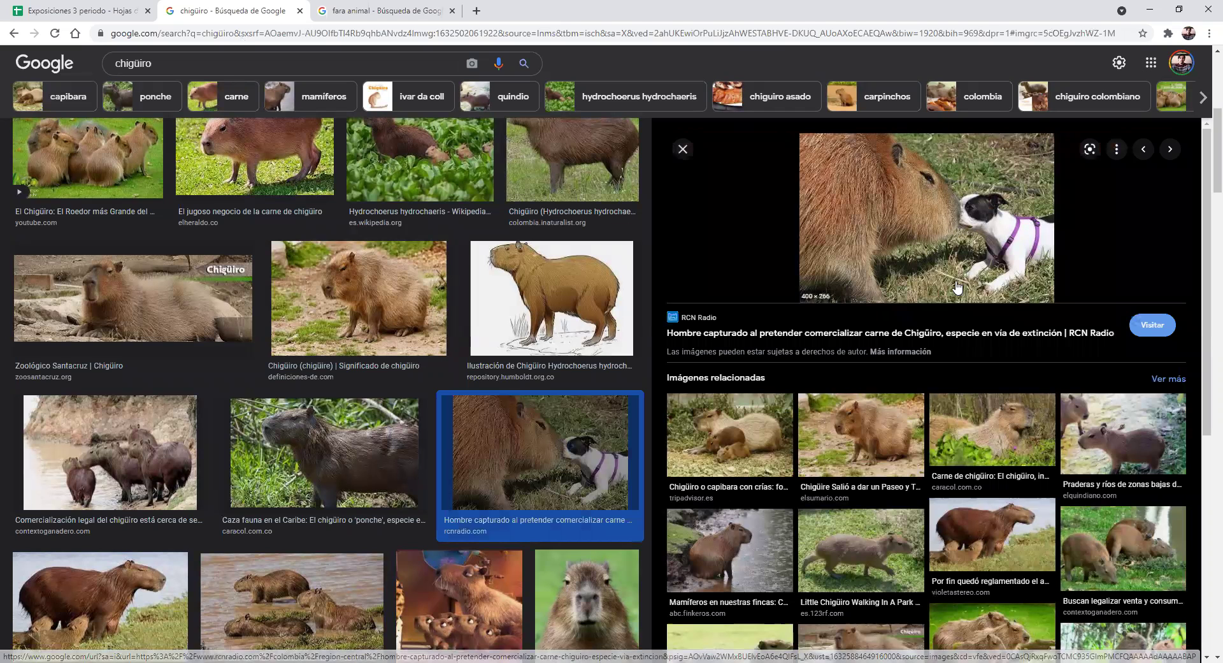
scroll(945, 482, "down", 3)
scroll(946, 482, "down", 2)
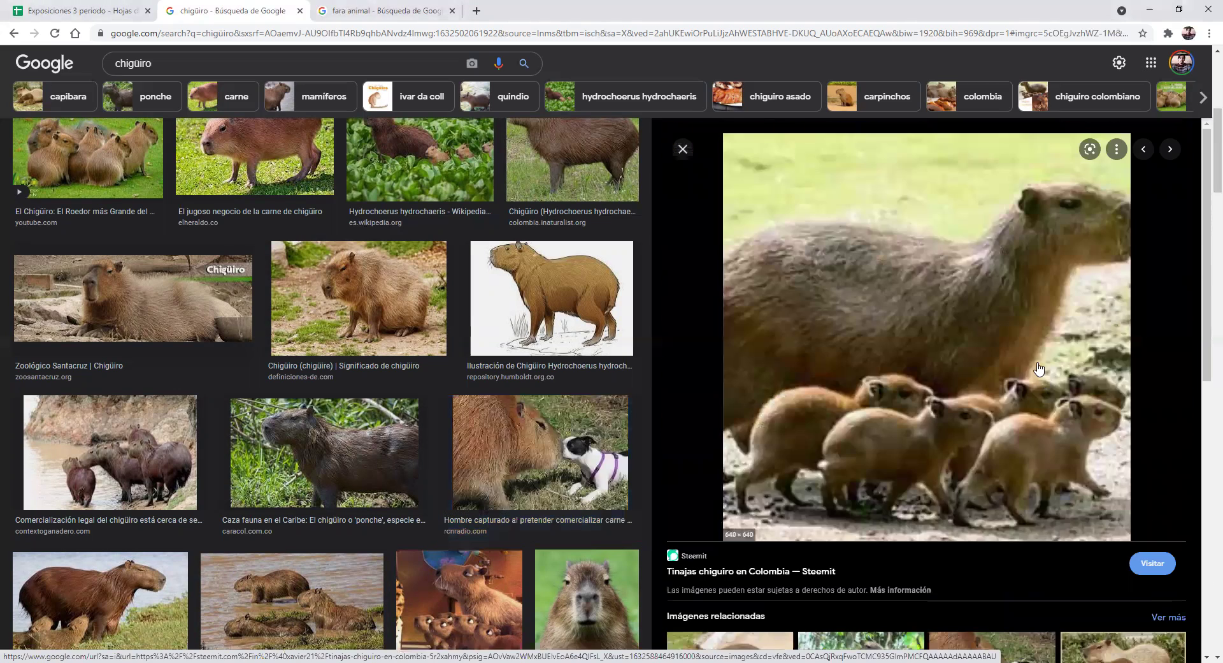
scroll(972, 395, "down", 3)
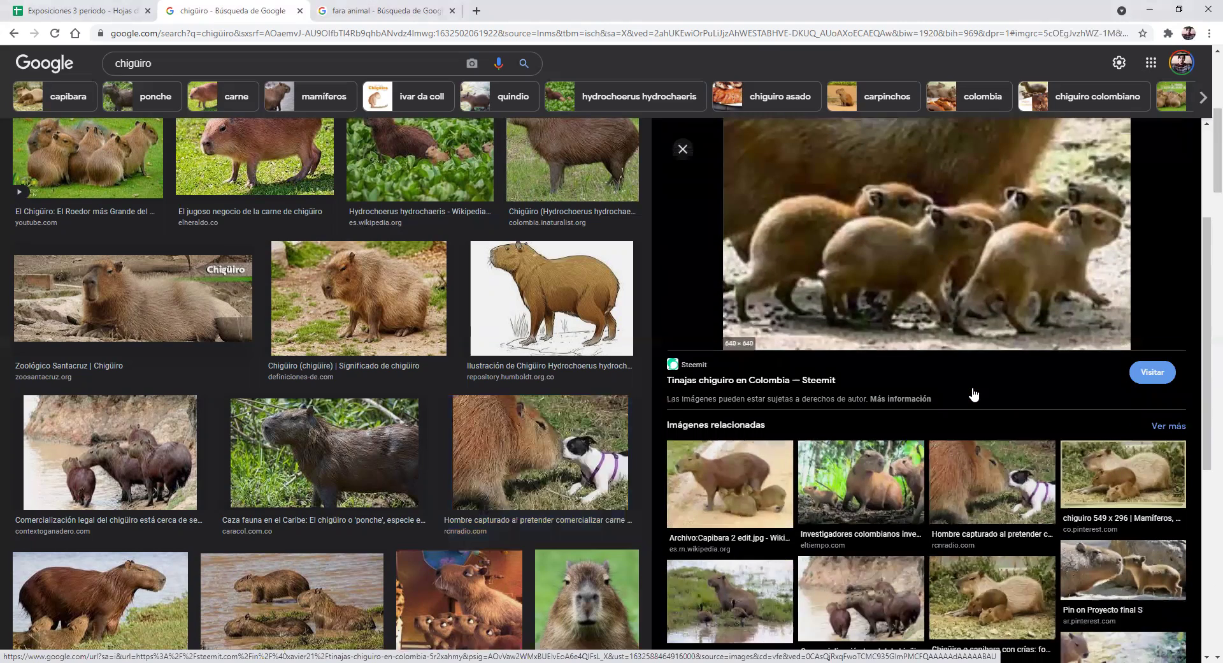
scroll(973, 394, "down", 3)
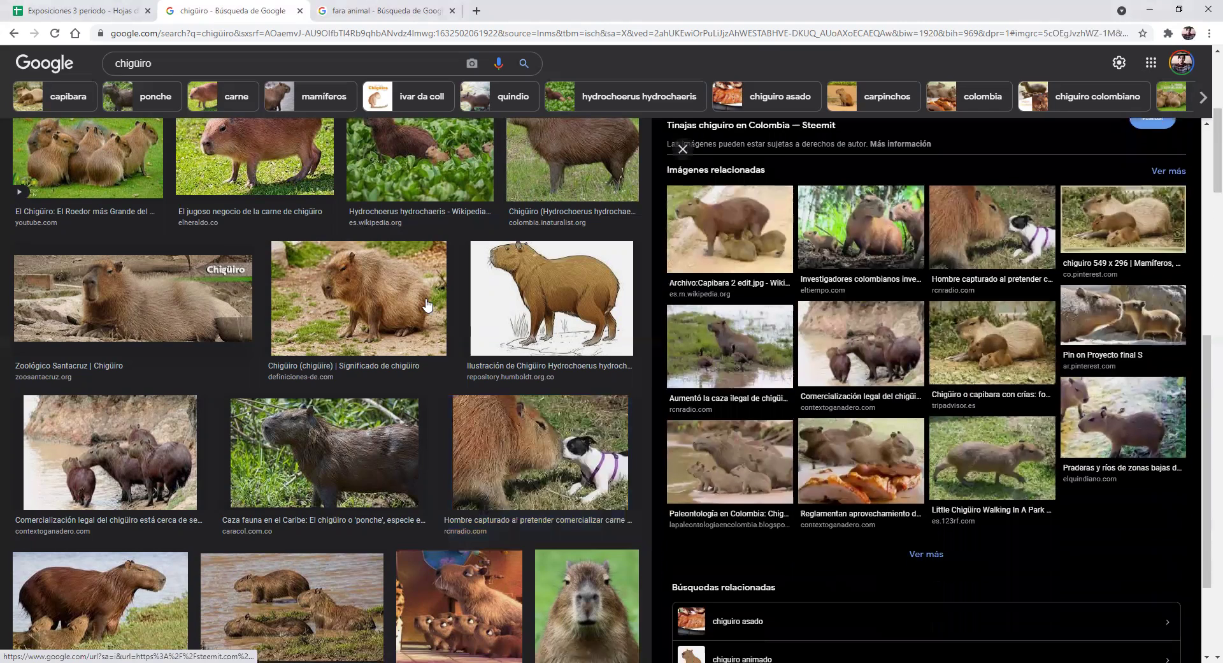
scroll(194, 264, "up", 6)
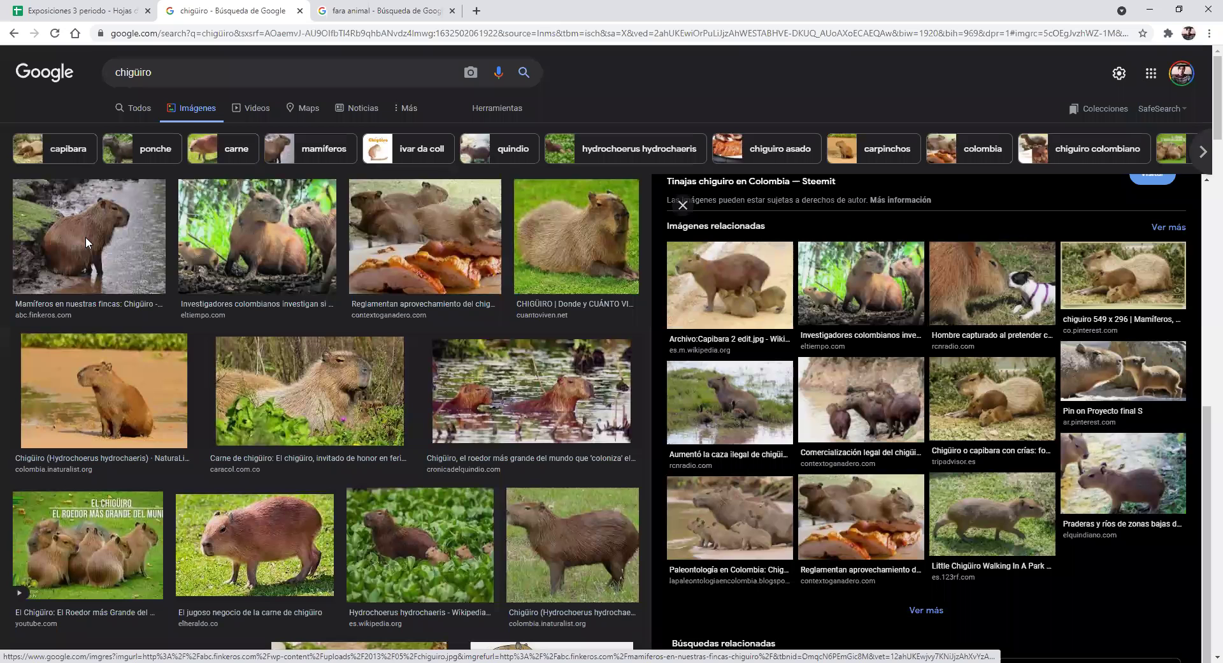
Preview the first capybara photo, 'Mamíferos en nuestras fincas: Chigüiro' from ABC del Finkero
key("alt+Left")
scroll(1003, 316, "down", 3)
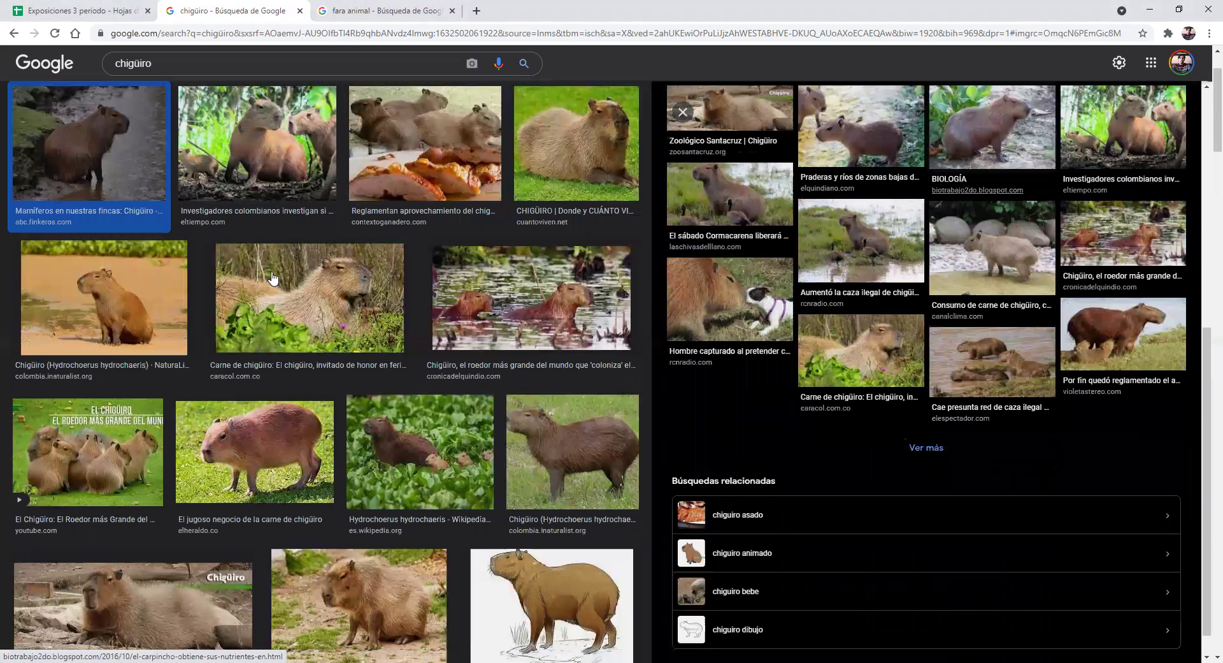
scroll(291, 198, "up", 2)
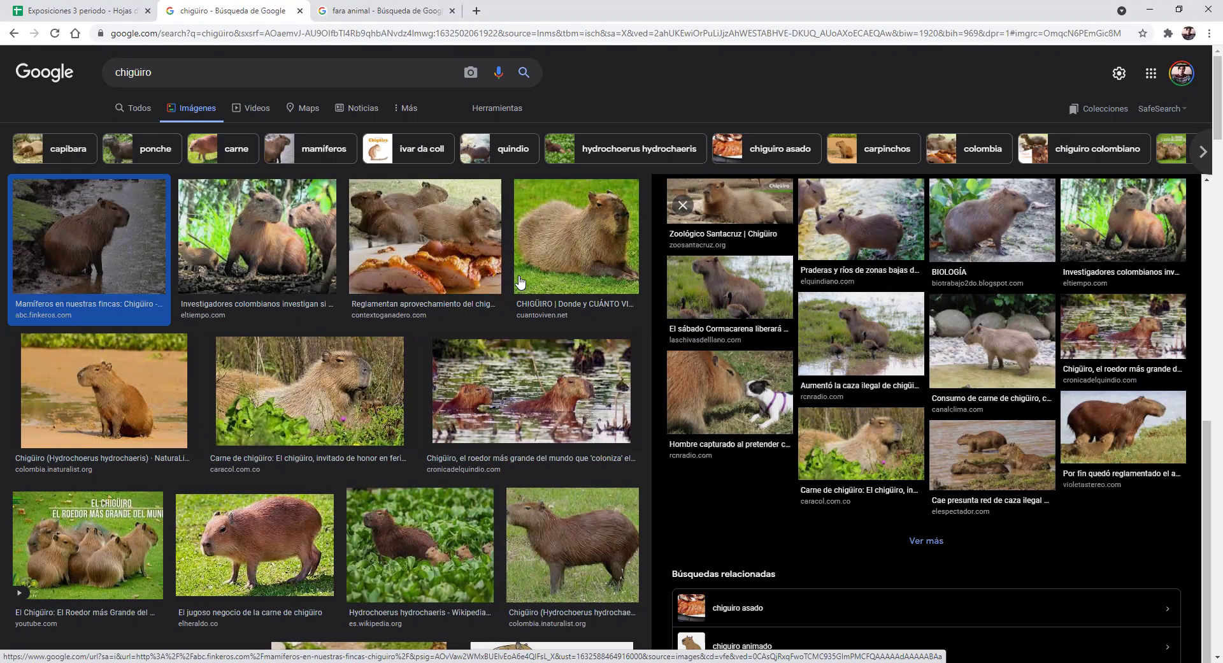
scroll(493, 308, "down", 1)
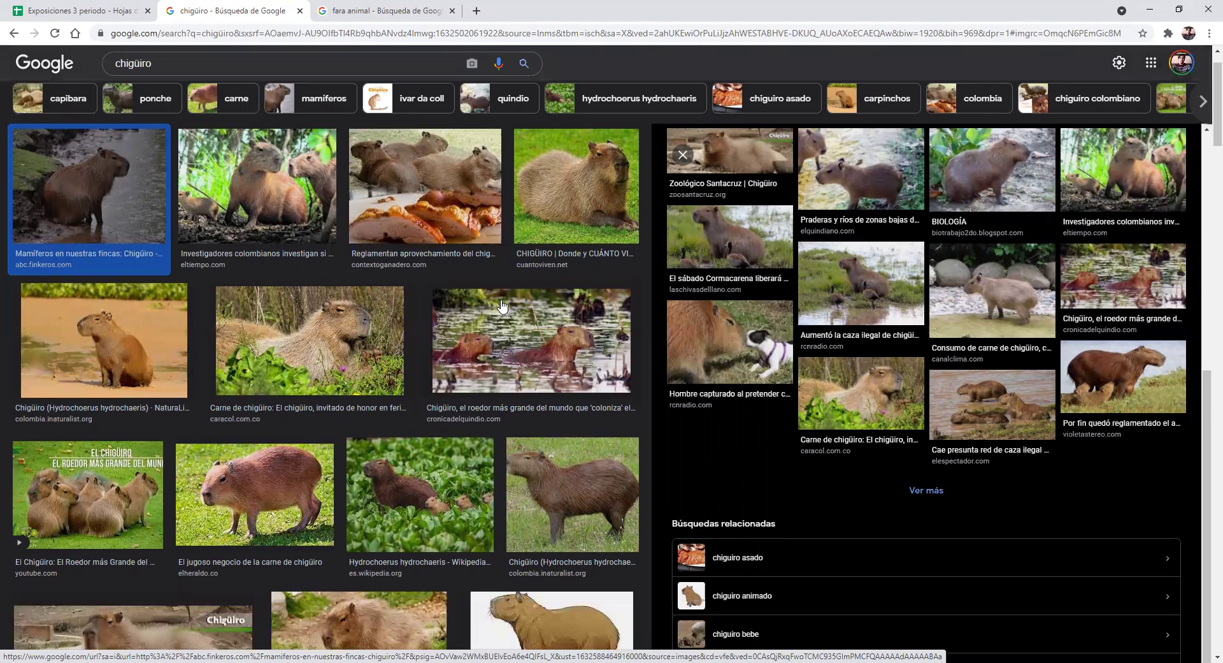
Preview the chigüiro regulation photo and the Hydrochoerus hydrochaeris Wikipedia photo, then return to the spreadsheet
left_click(424, 228)
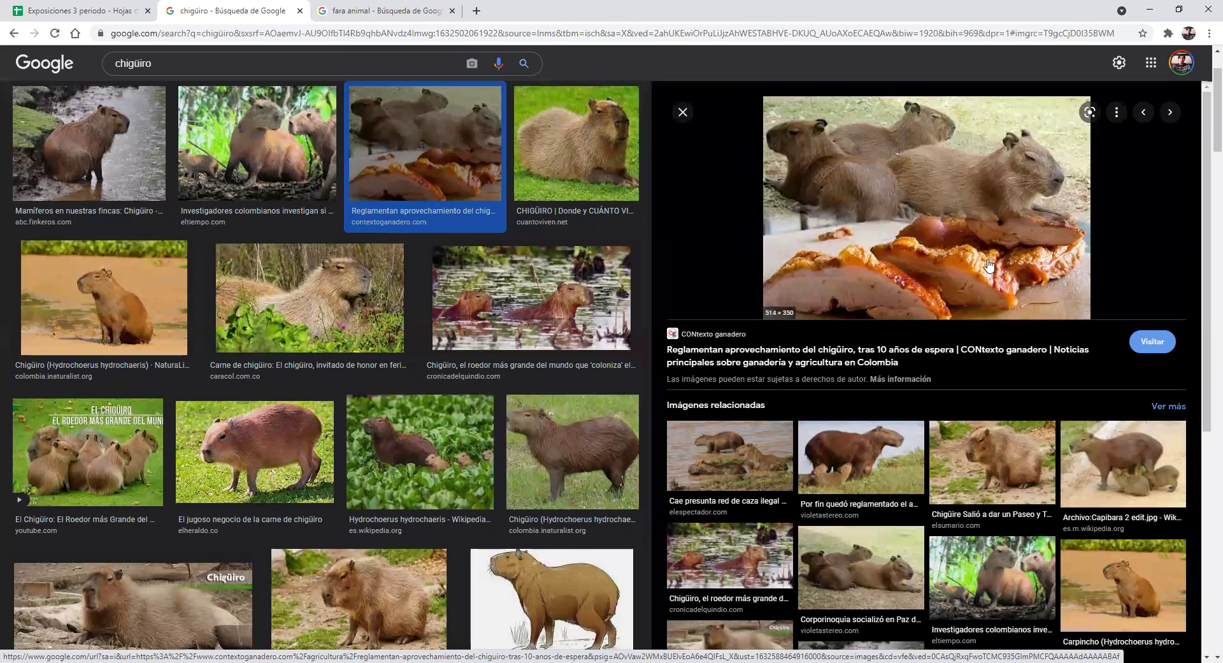
scroll(657, 346, "down", 4)
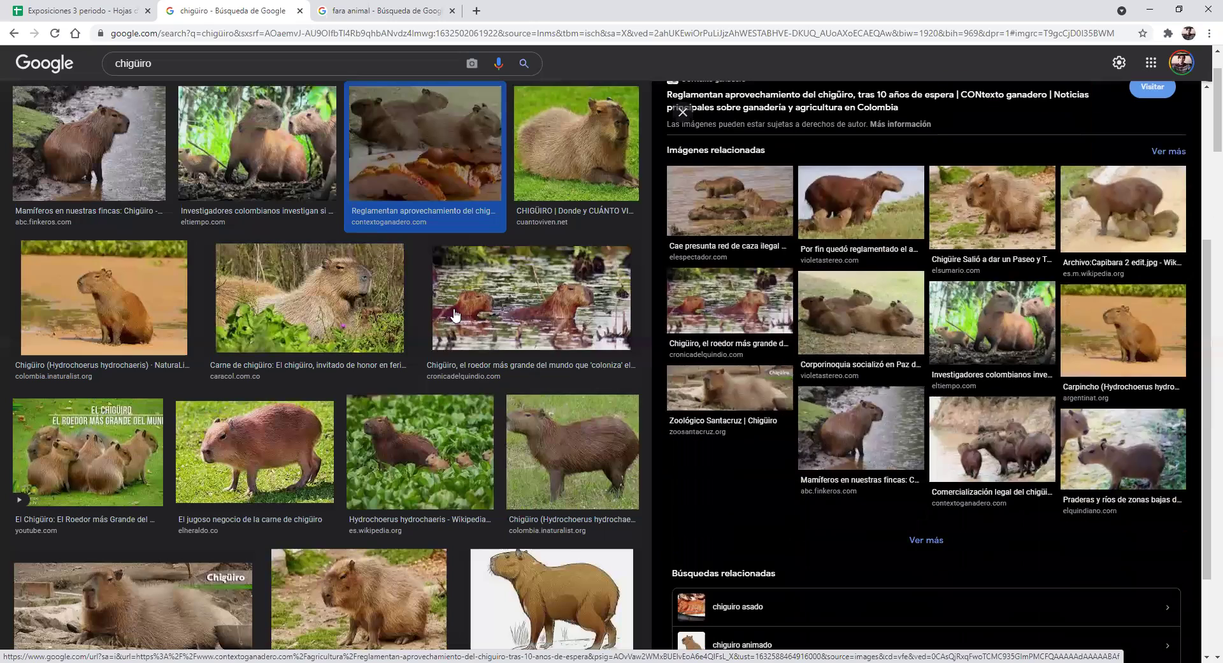
left_click(420, 449)
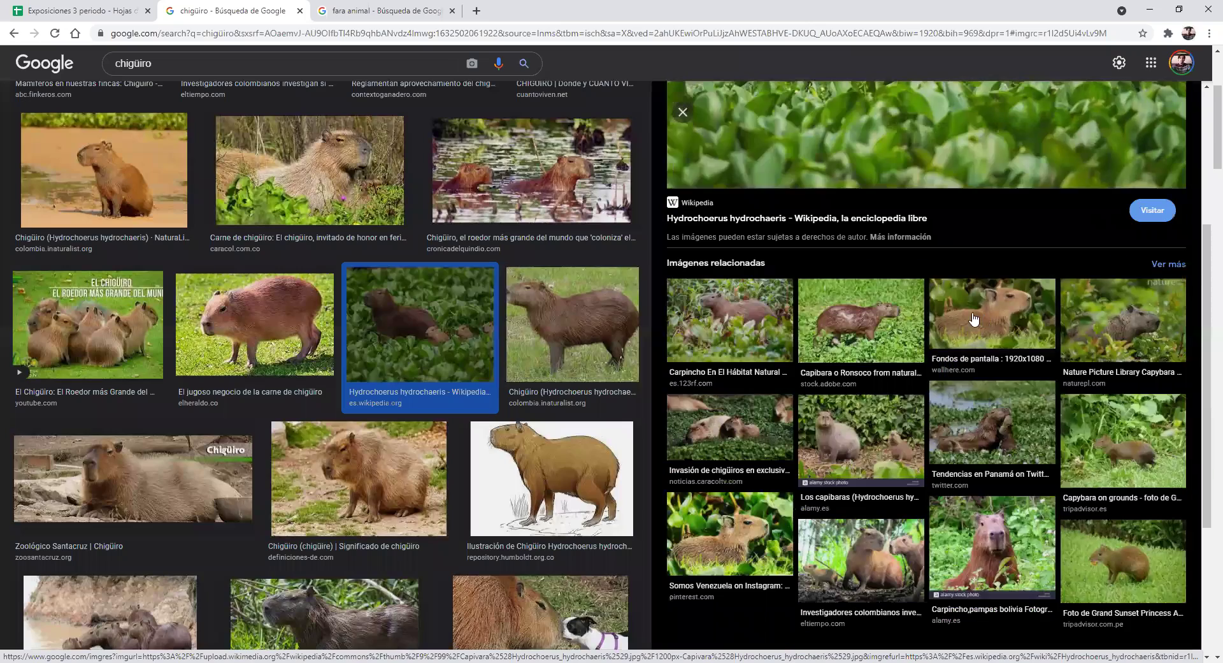
scroll(934, 316, "down", 1)
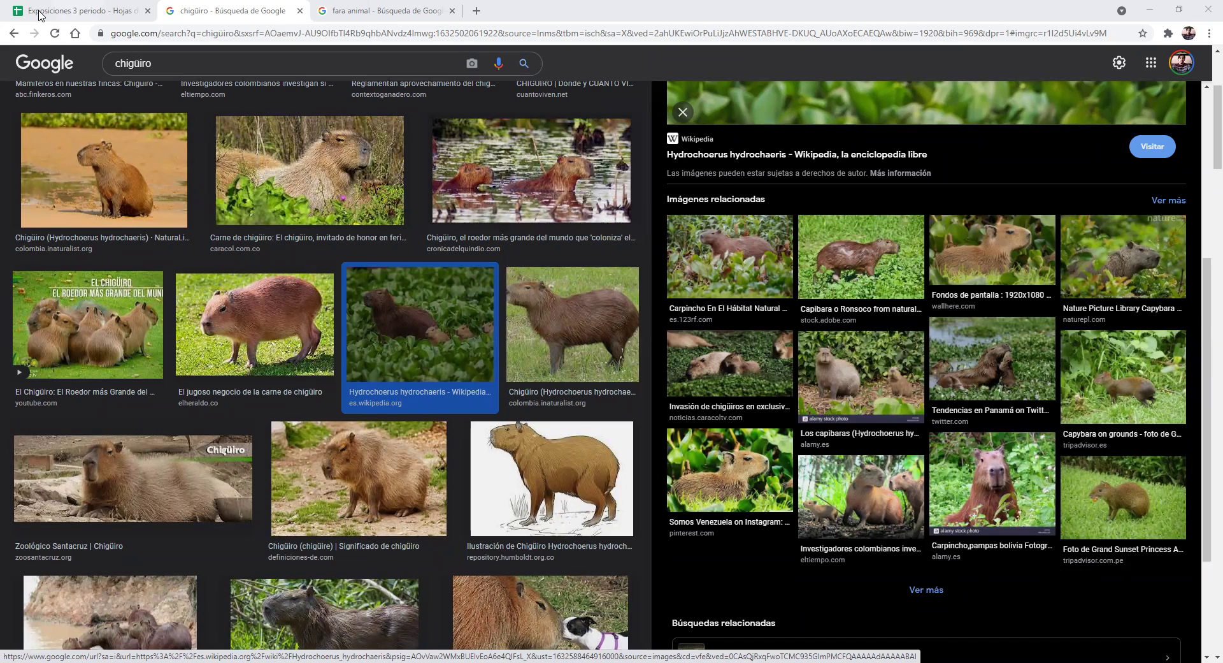
key("ctrl+shift+Tab")
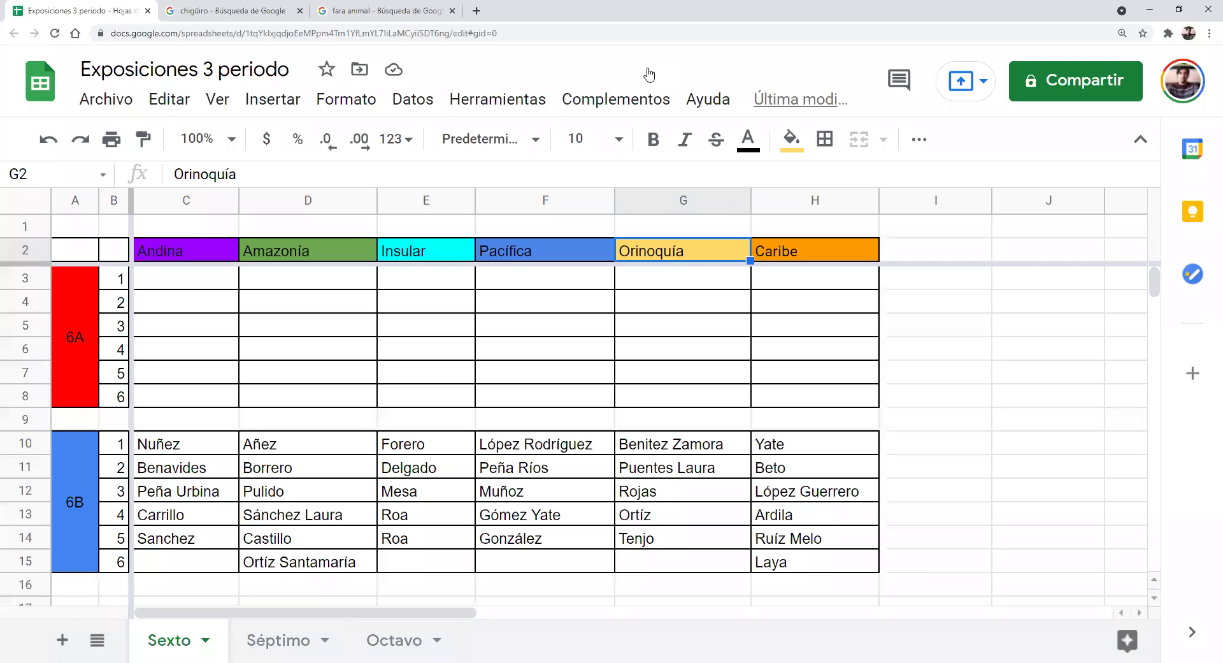
Switch to the fara animal image results showing the Didelphis marsupialis opossum preview
left_click(360, 5)
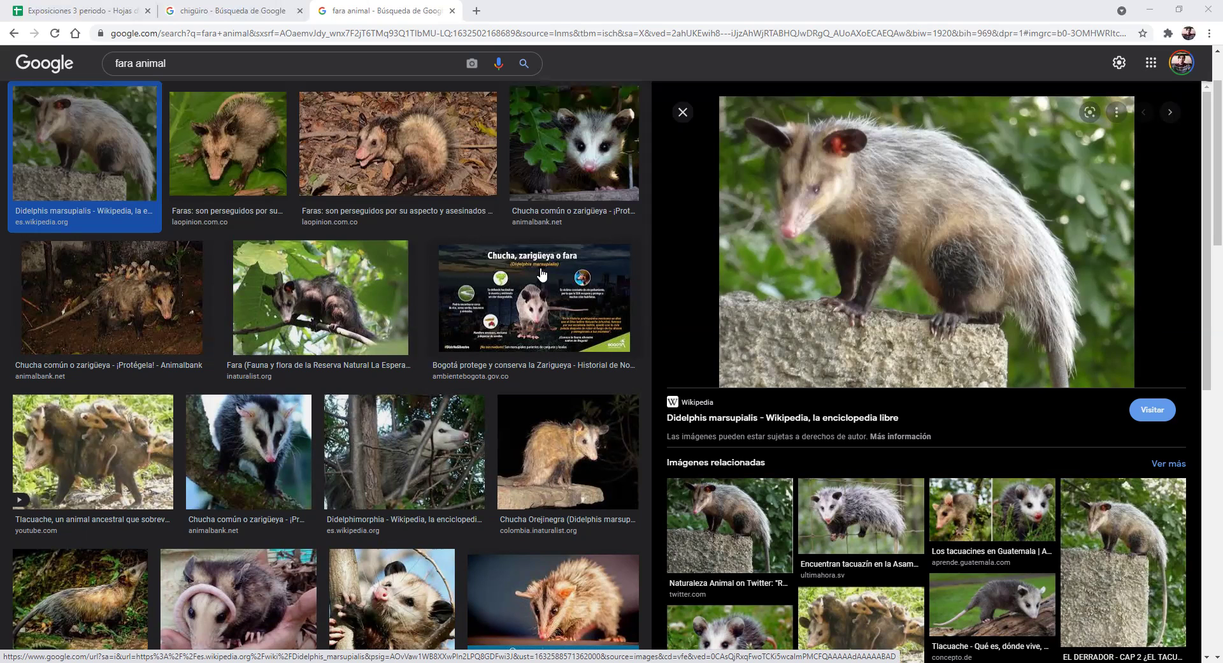
Widen column C and enter Bauer and Angel in C3:C4 as 6A's Andina students
left_click(53, 6)
left_click(210, 281)
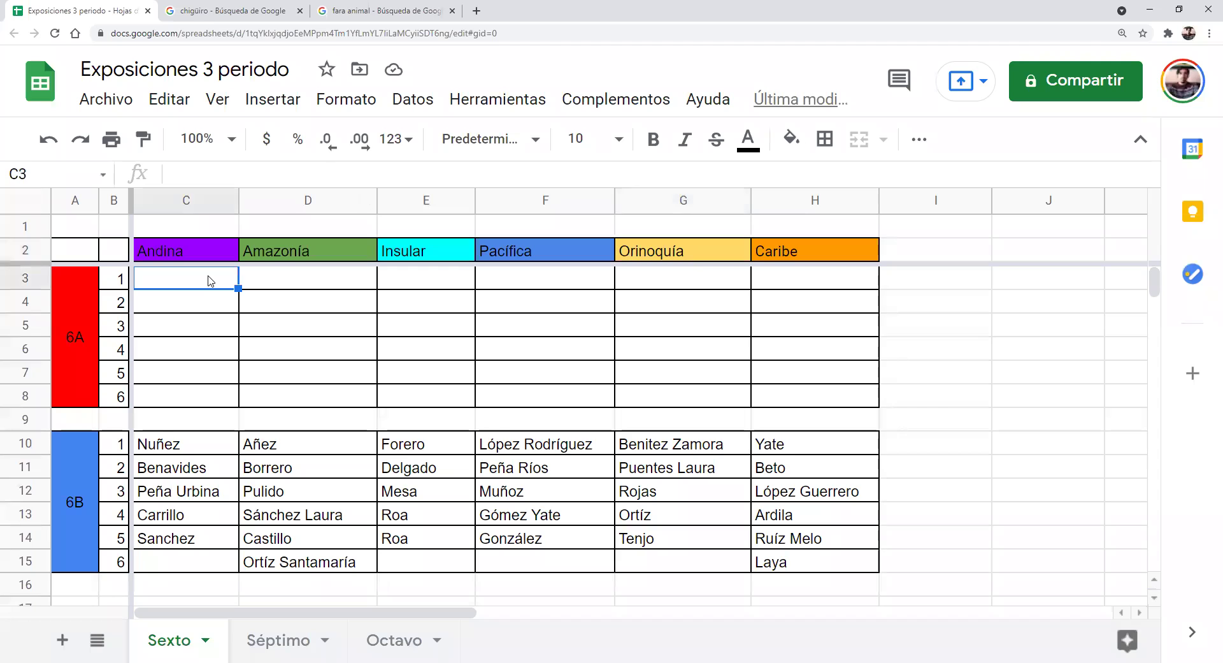
left_click_drag(239, 201, 267, 203)
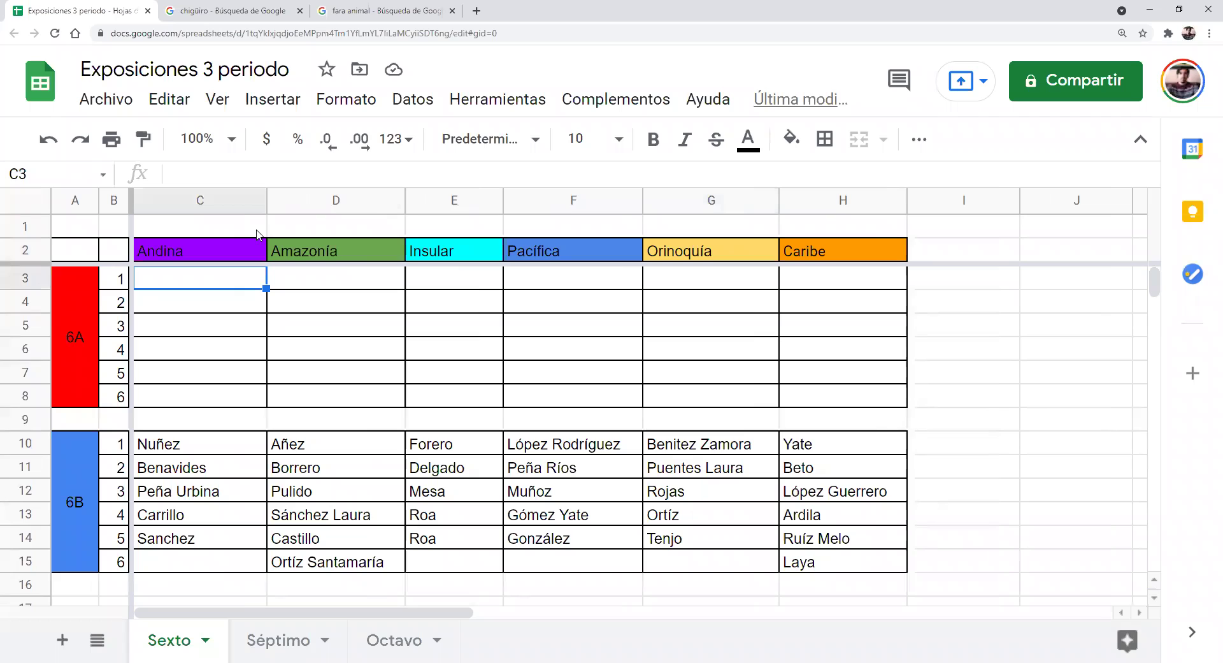
type("Bauer")
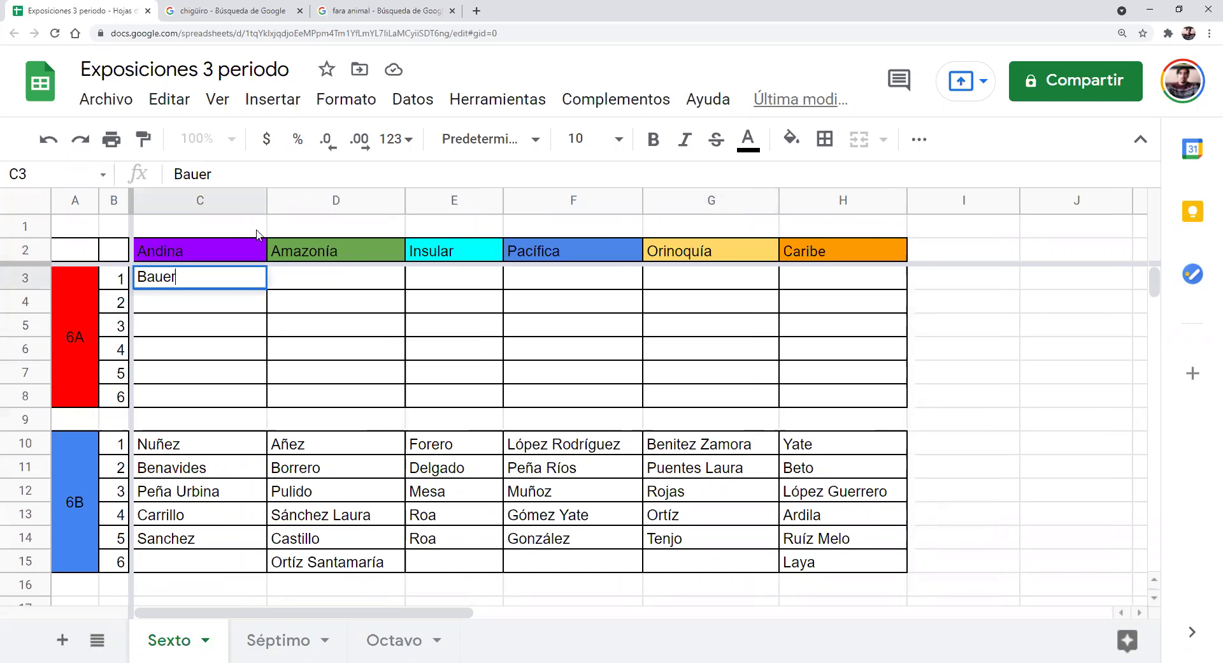
key("Return")
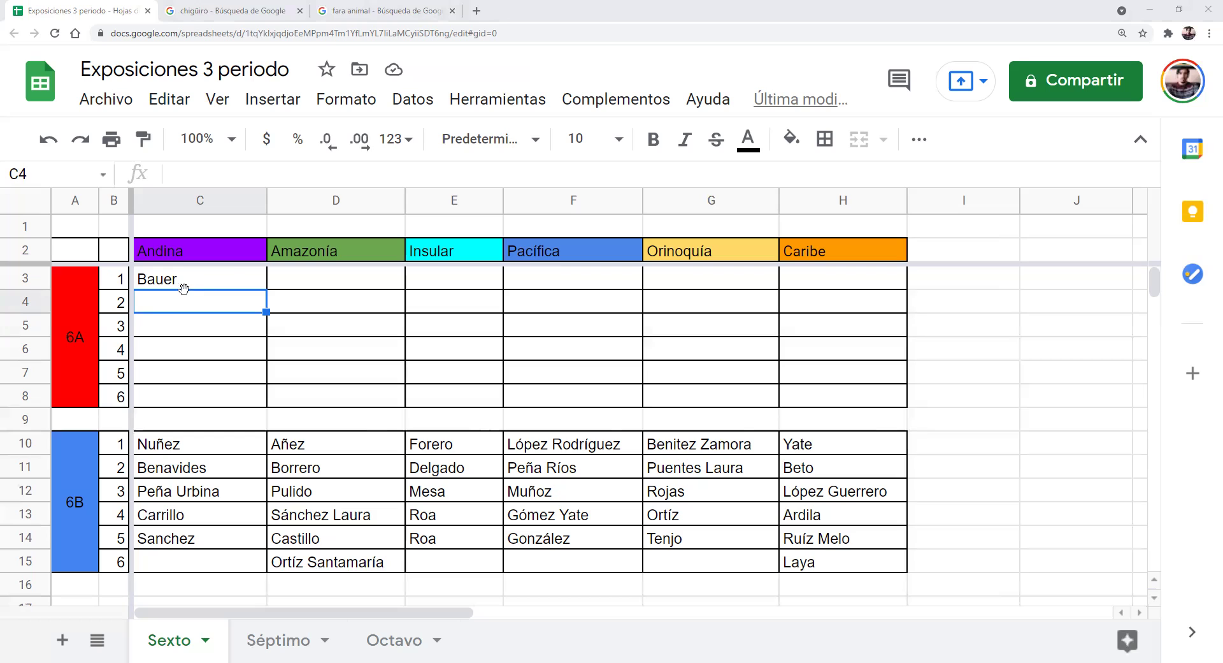
double_click(174, 301)
type("Angel")
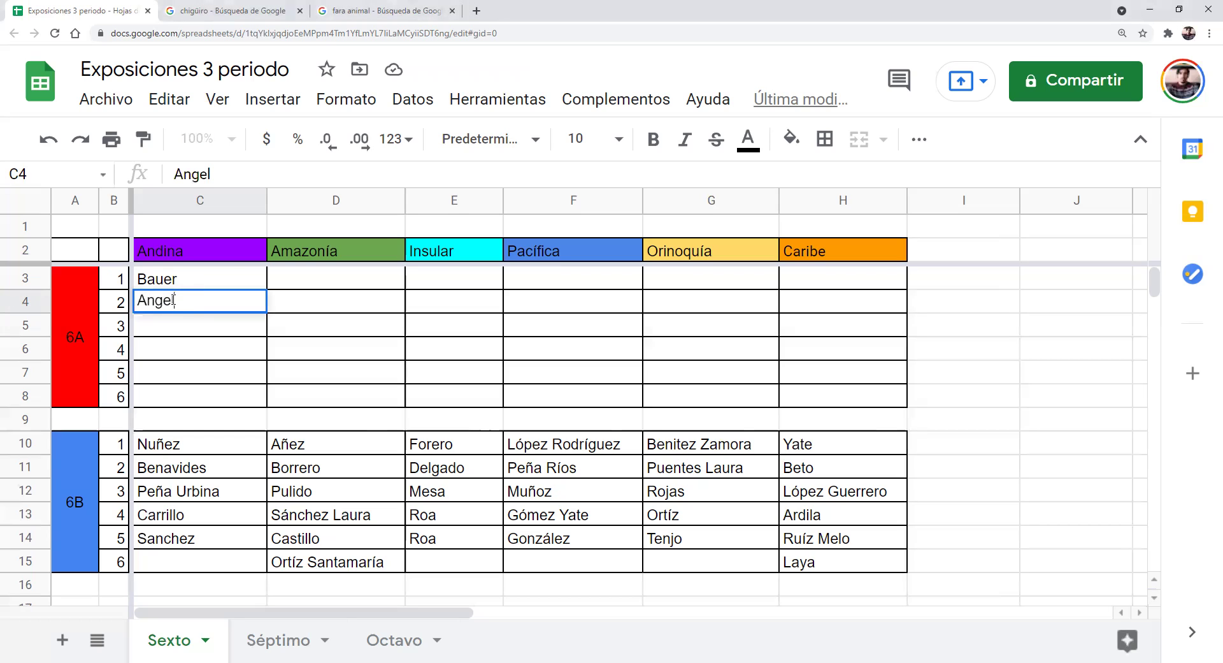
key("Return")
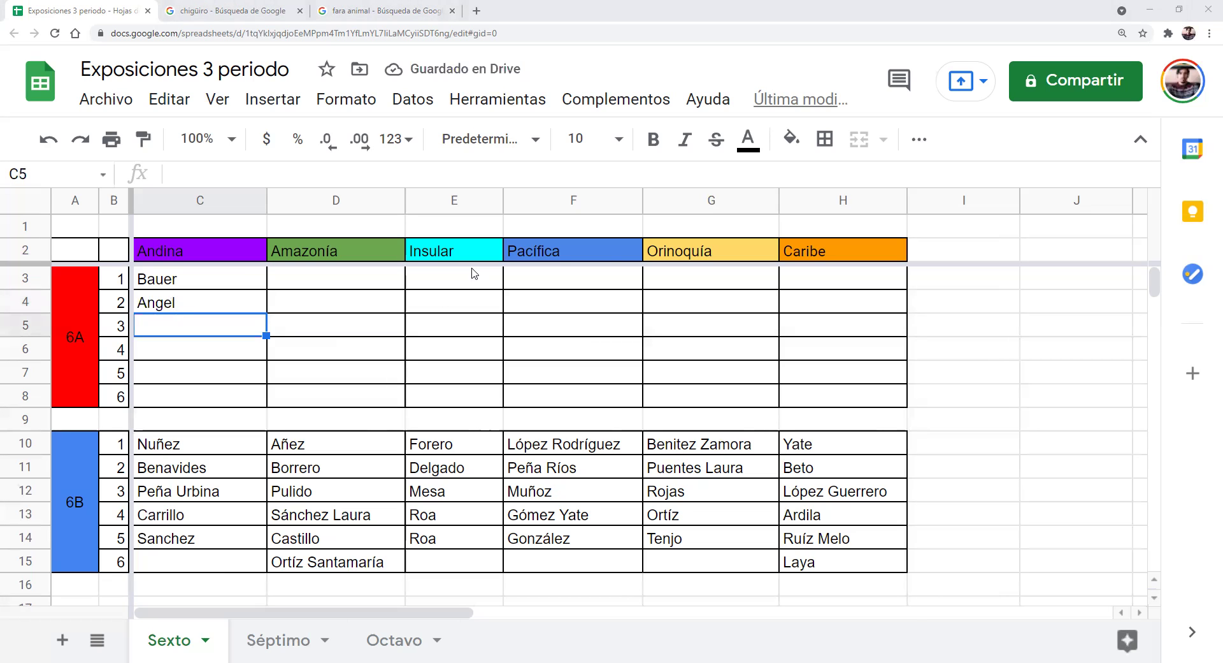
Enter Lozano, Garzón, García, Carvajal and Bermudez in D3:D7 under Amazonía
left_click(295, 281)
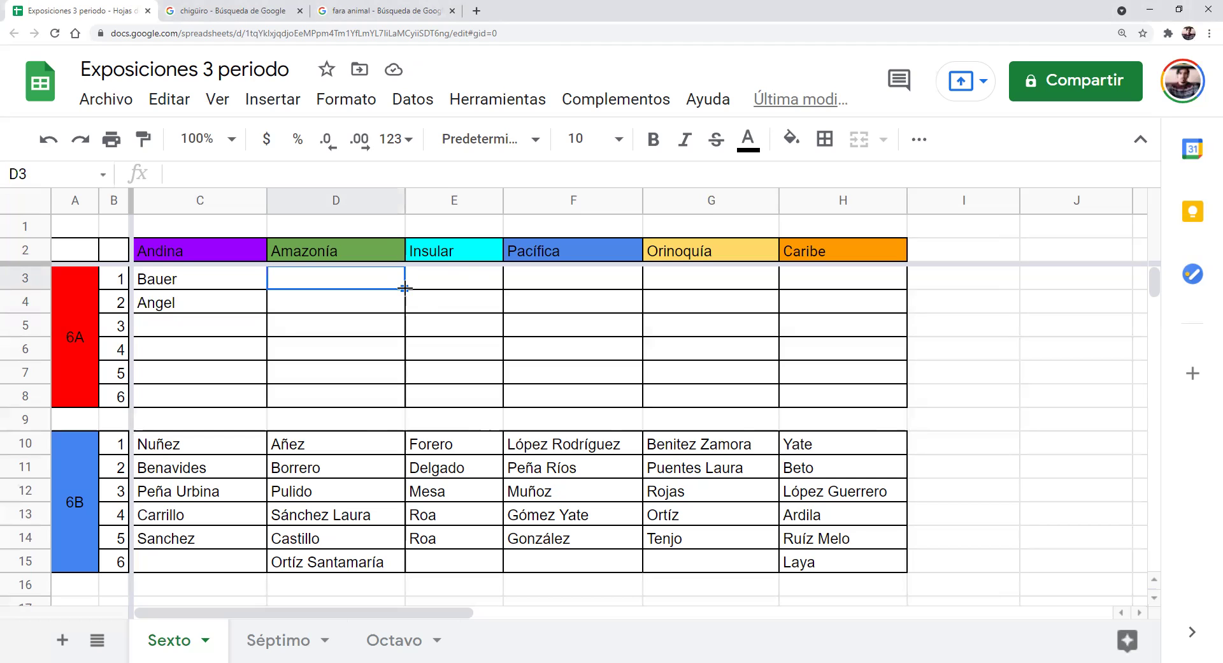
type("Lozano")
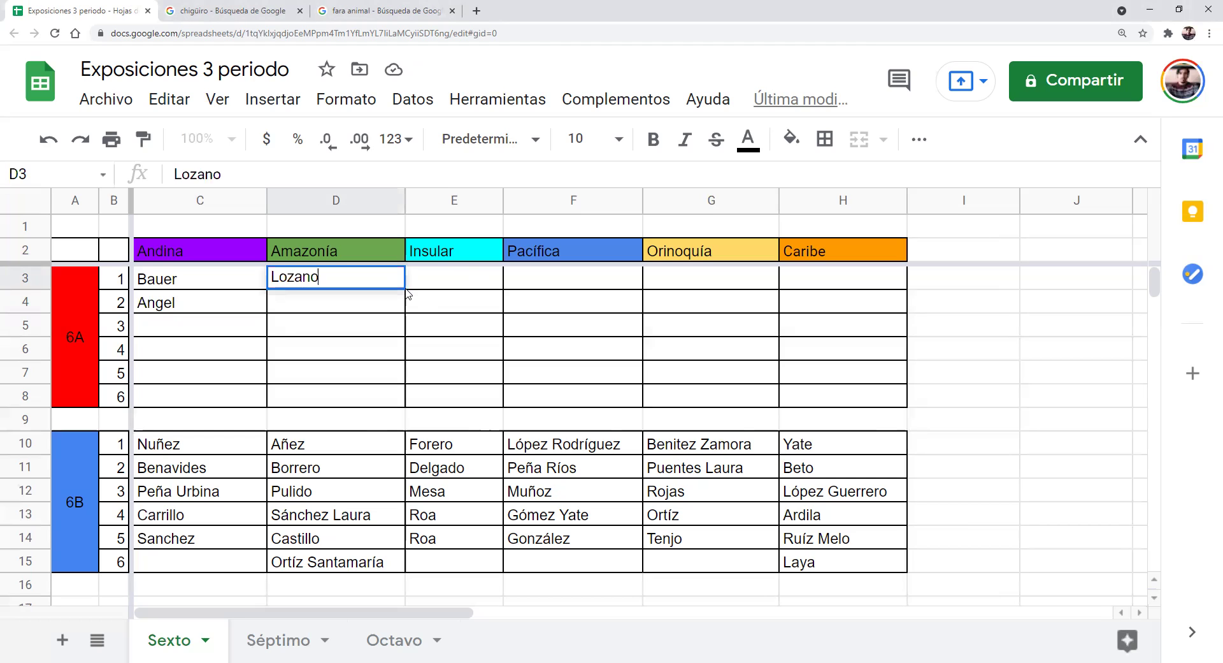
key("Return")
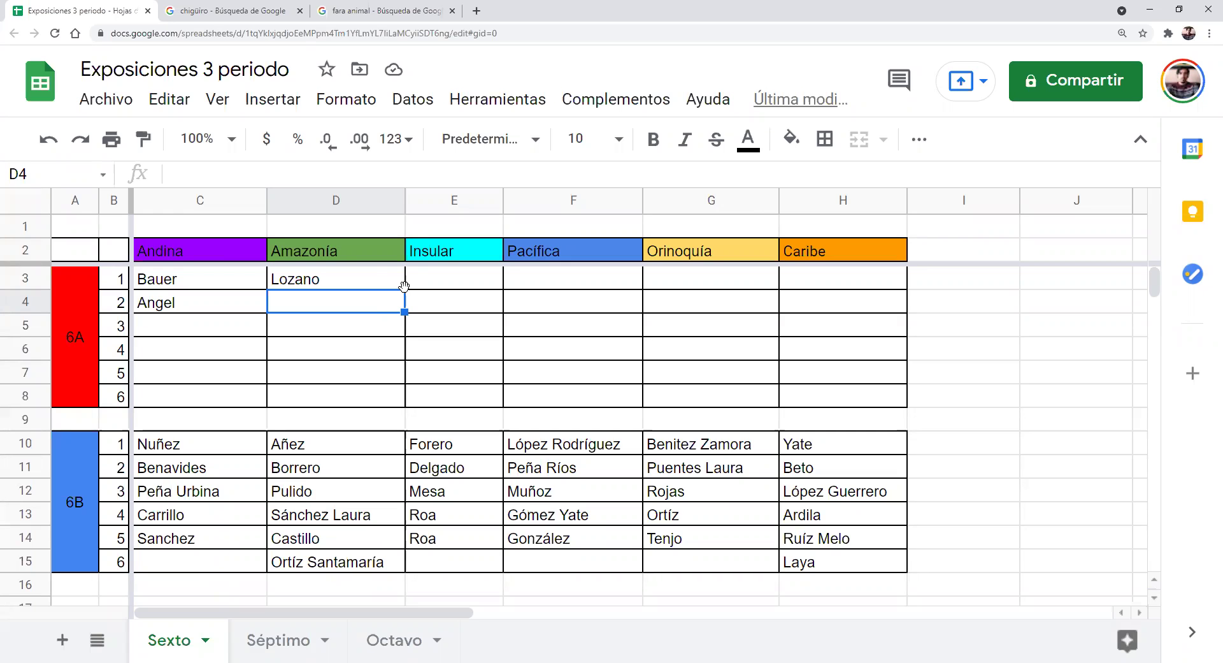
type("Garzón")
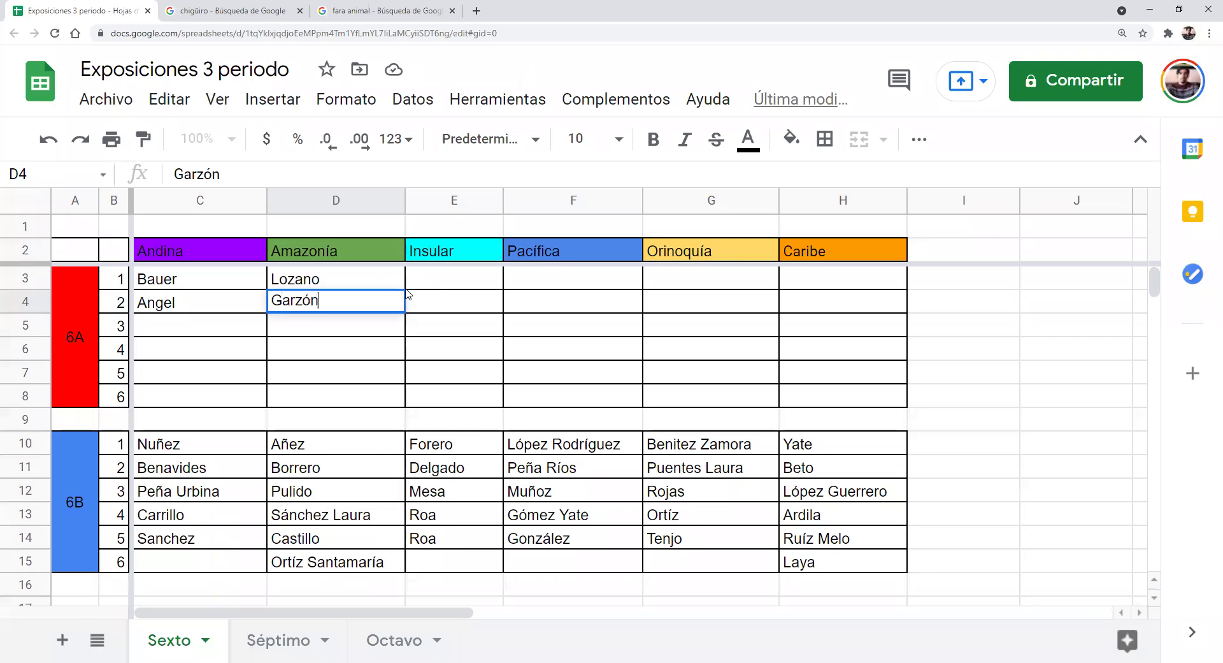
key("Return")
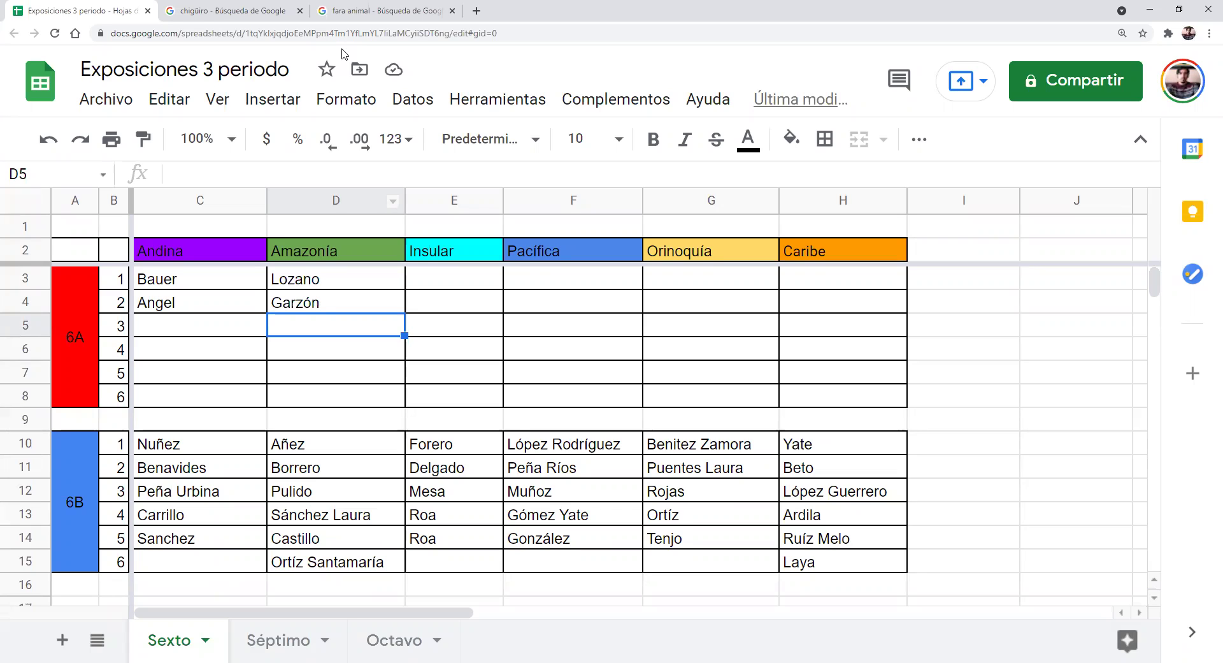
type("García")
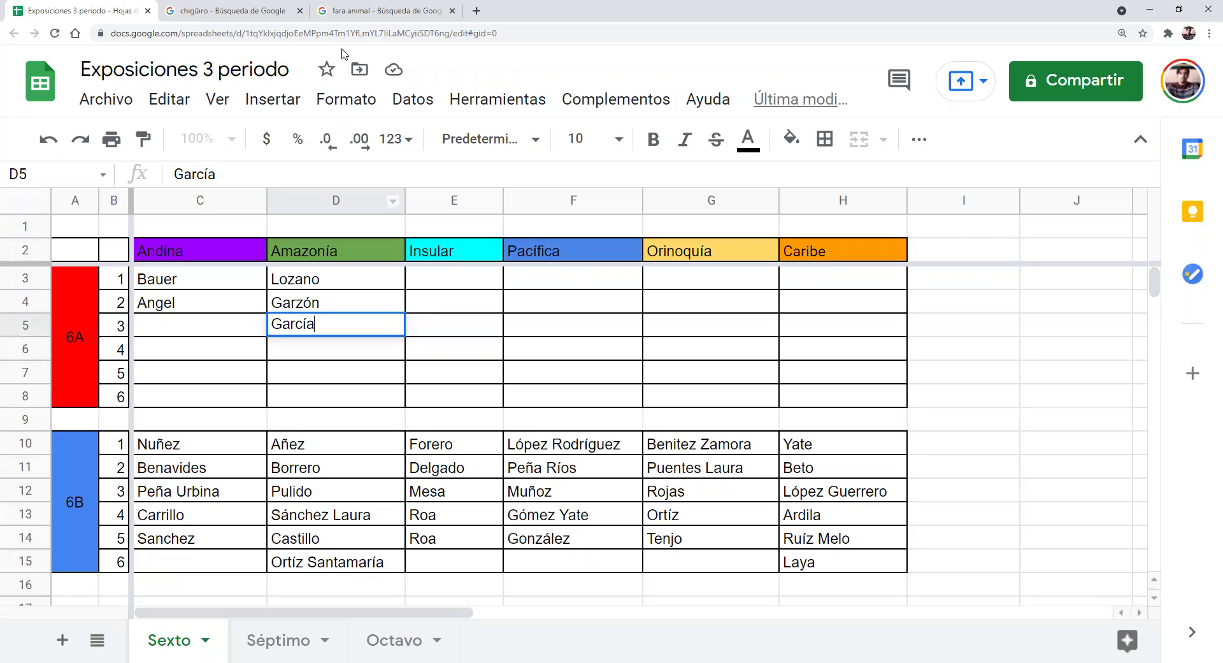
key("Return")
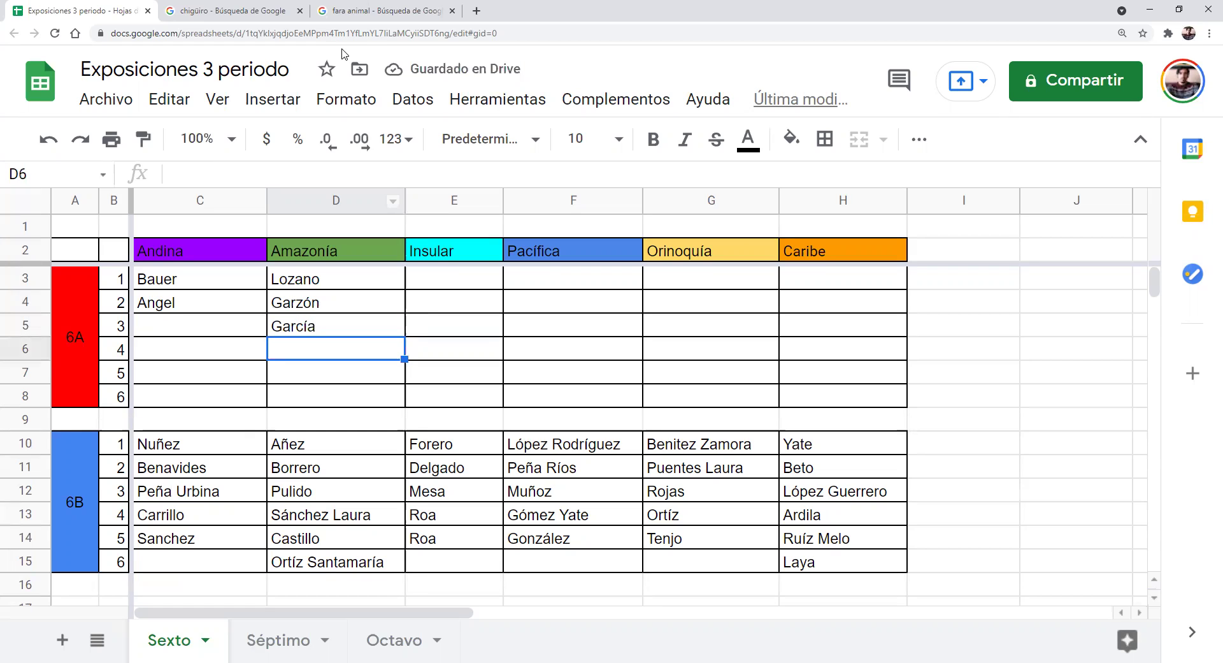
type("C")
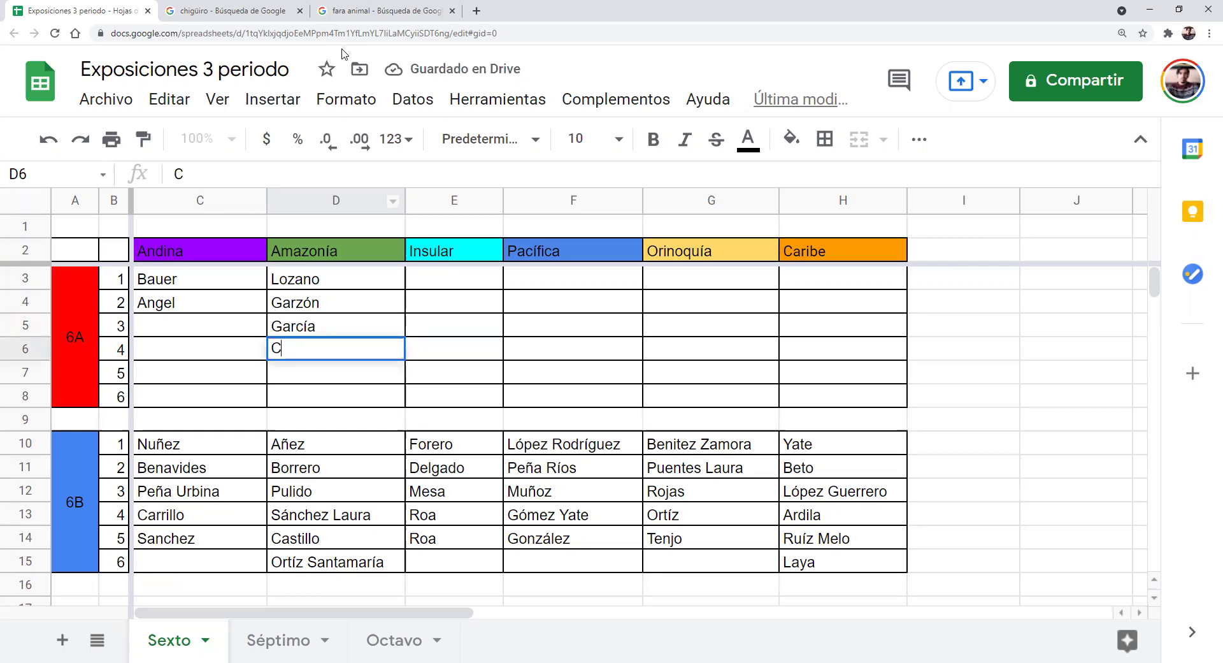
type("arvajal")
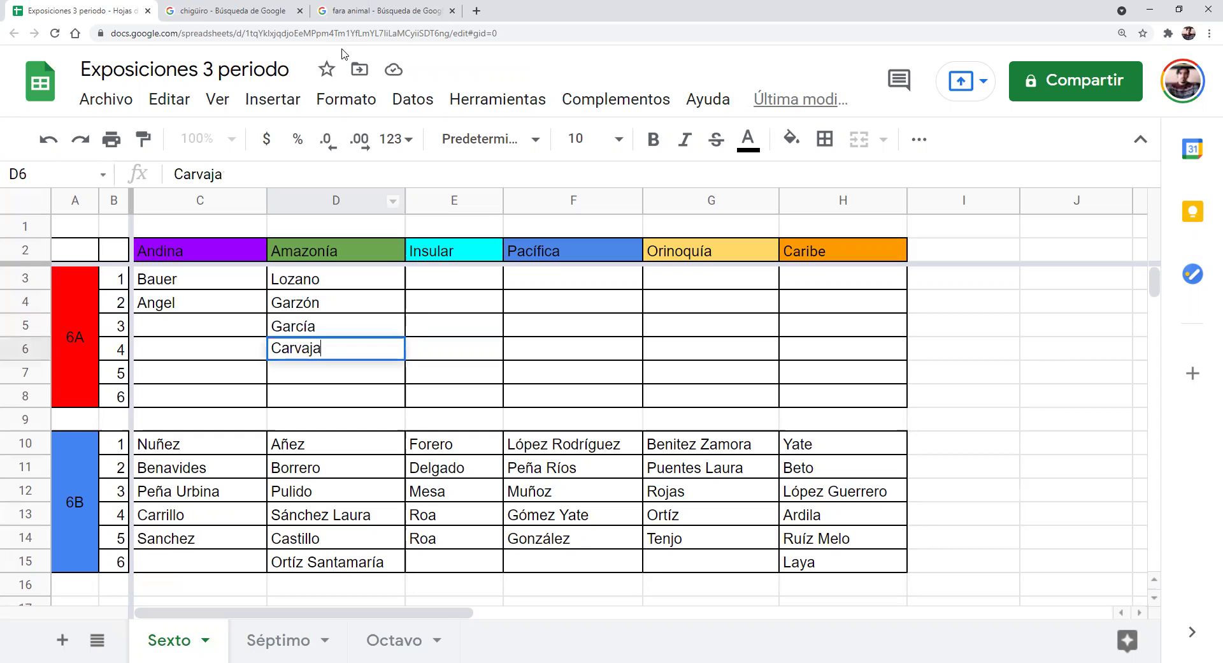
left_click(312, 380)
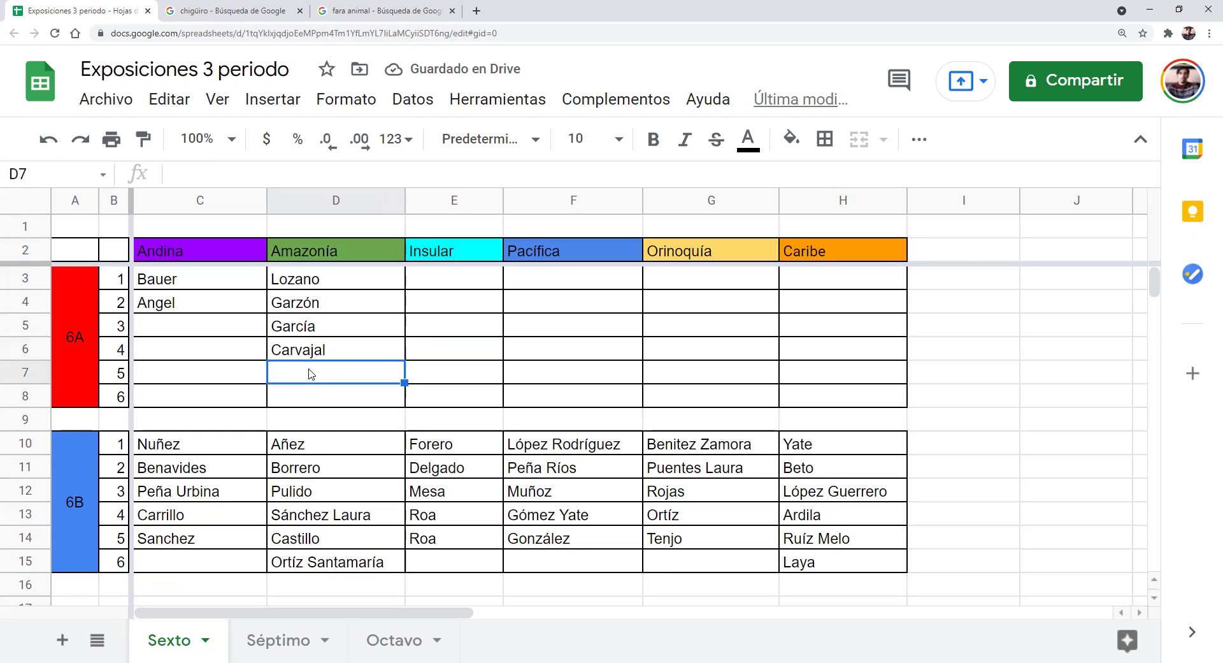
type("B")
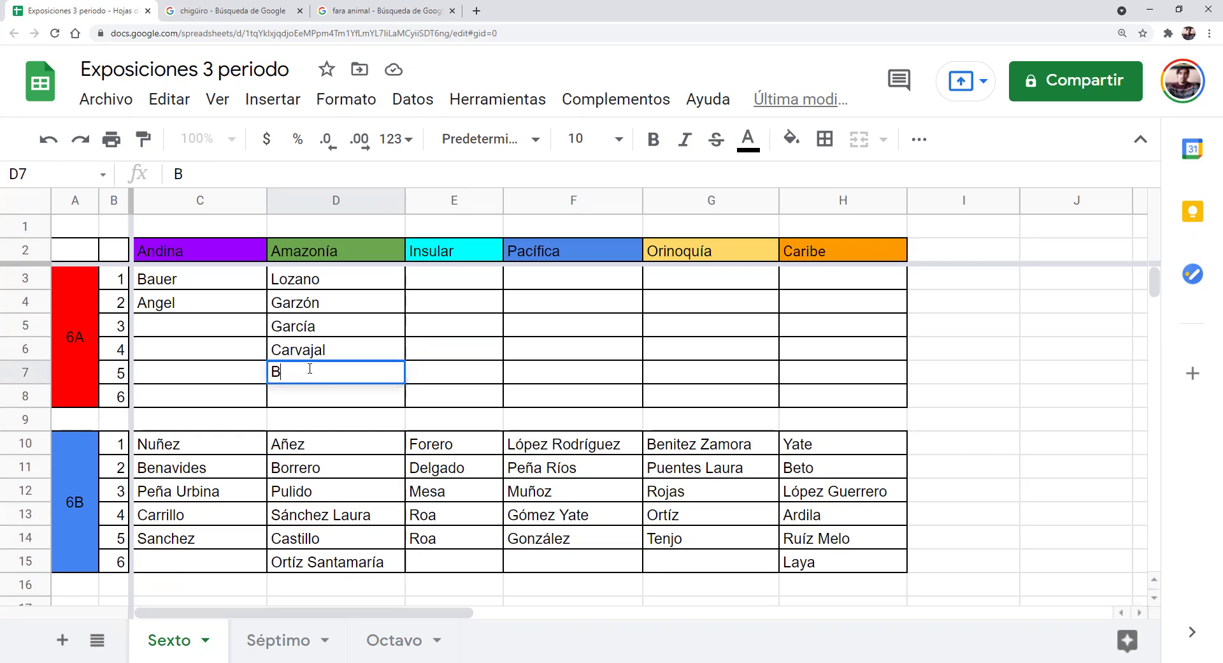
type("ermudez")
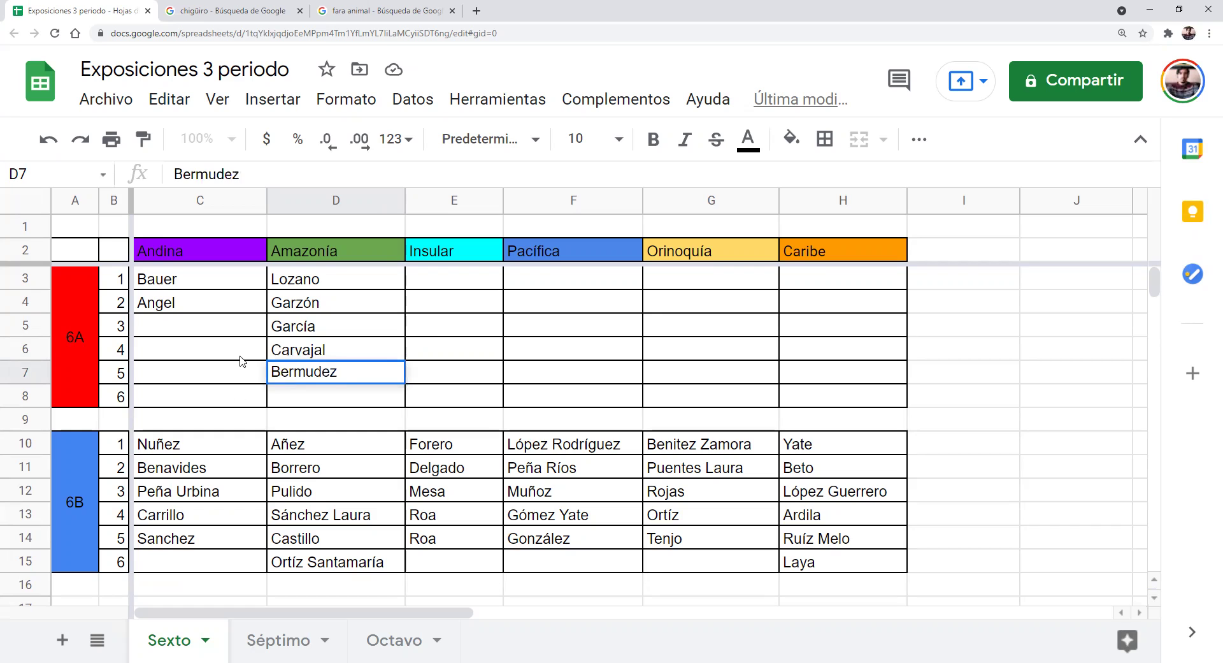
left_click(465, 351)
left_click(431, 282)
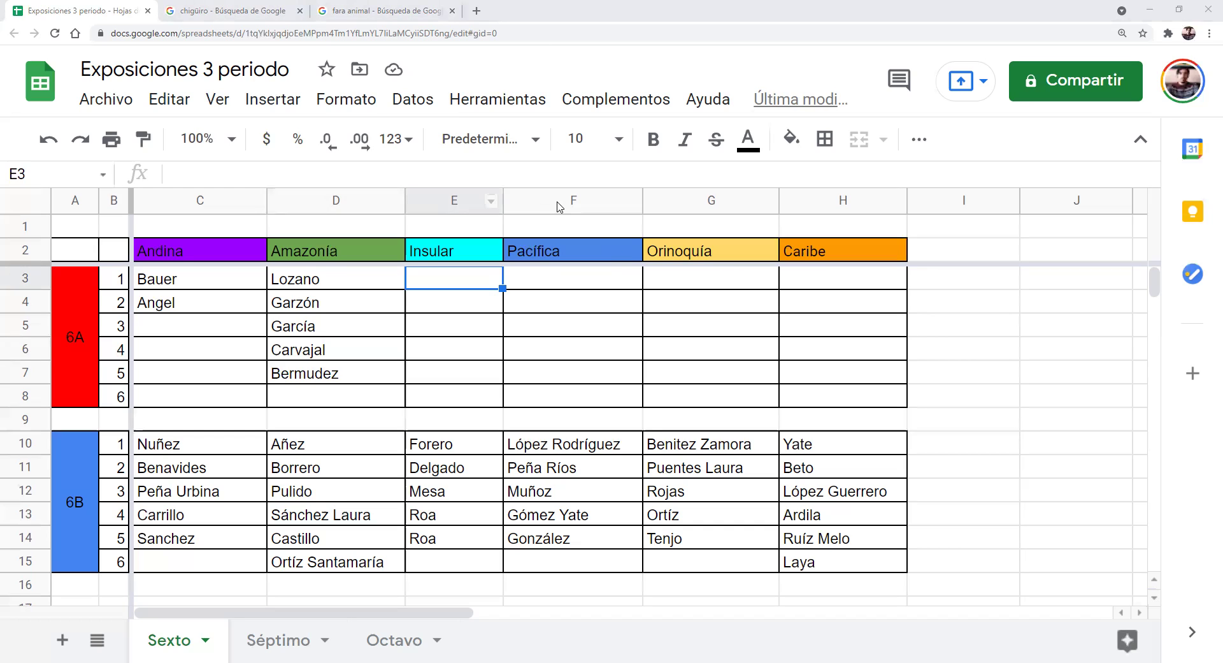
Widen the Insular column and enter Porras, Madera, MJurcia and Ruíz down the 6A Pacífica column
left_click_drag(503, 204, 526, 204)
left_click(585, 253)
left_click(590, 281)
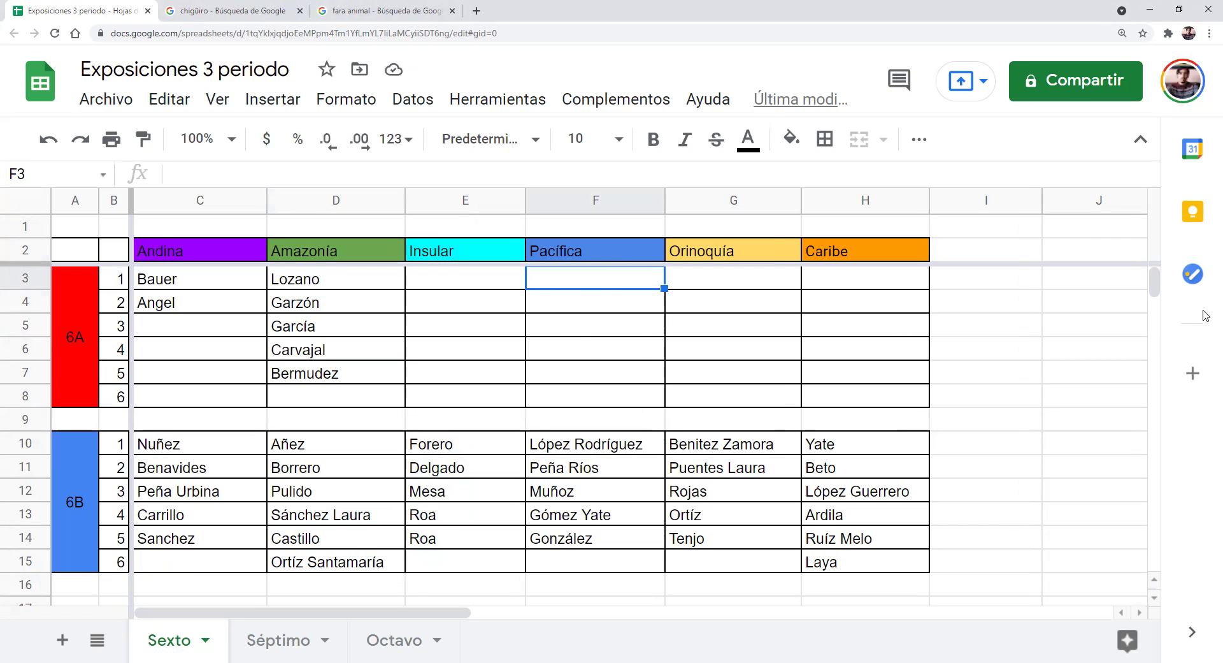
type("Porras")
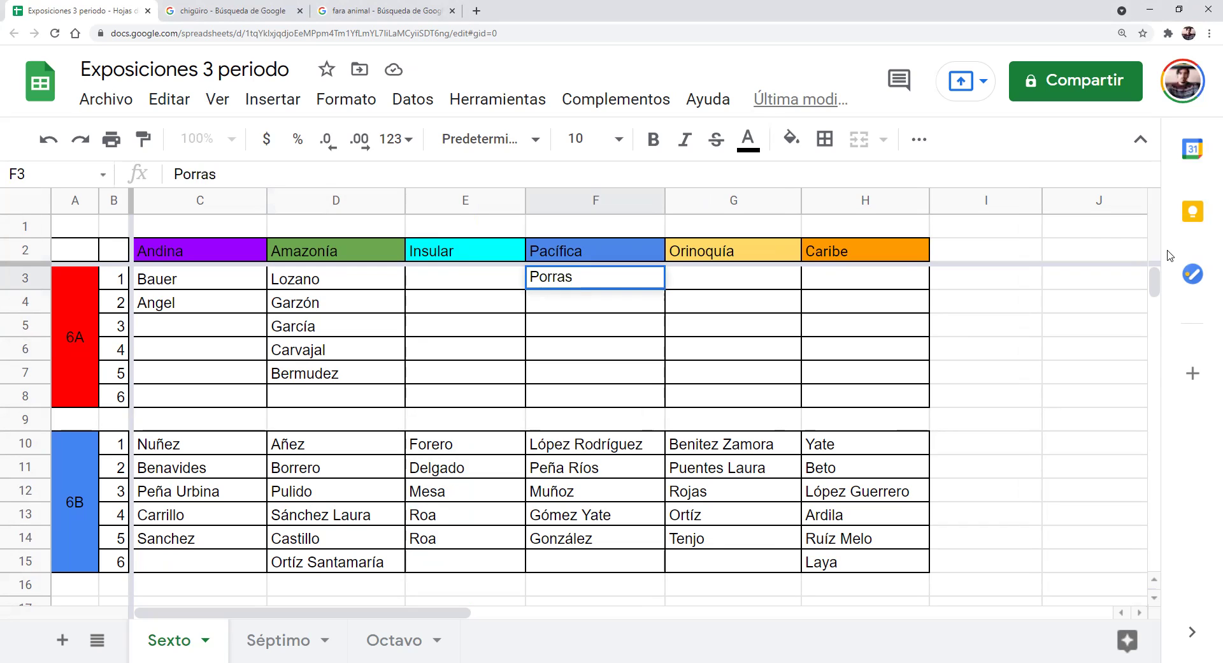
key("Return")
type("Madera")
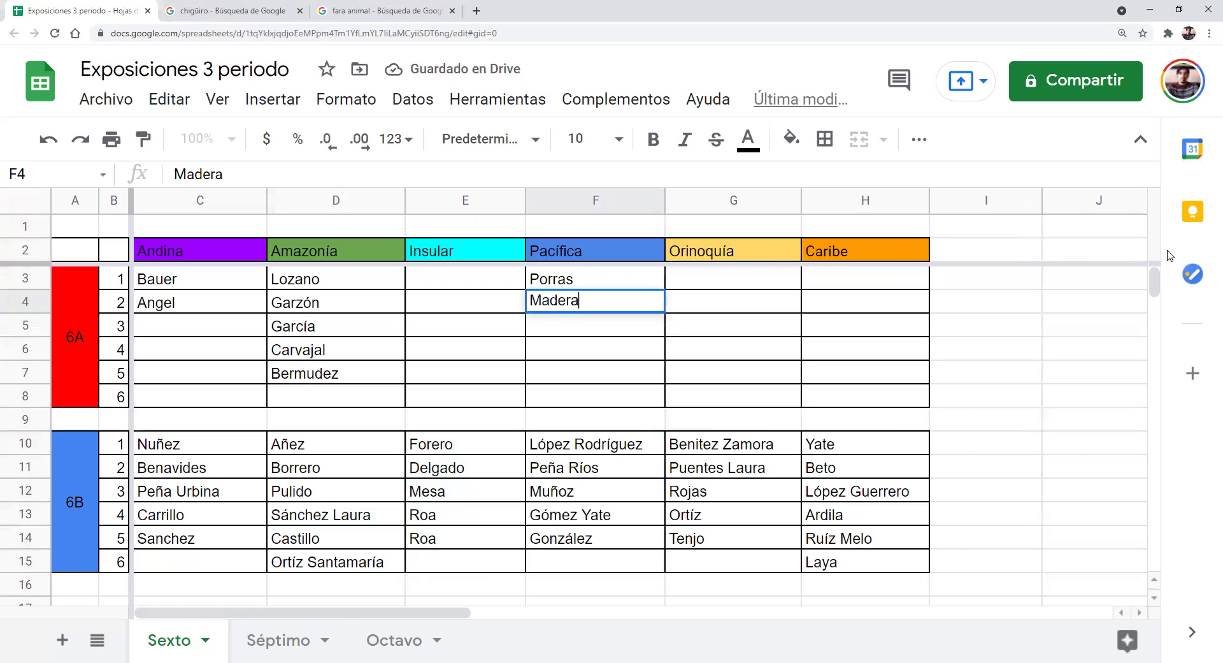
key("Return")
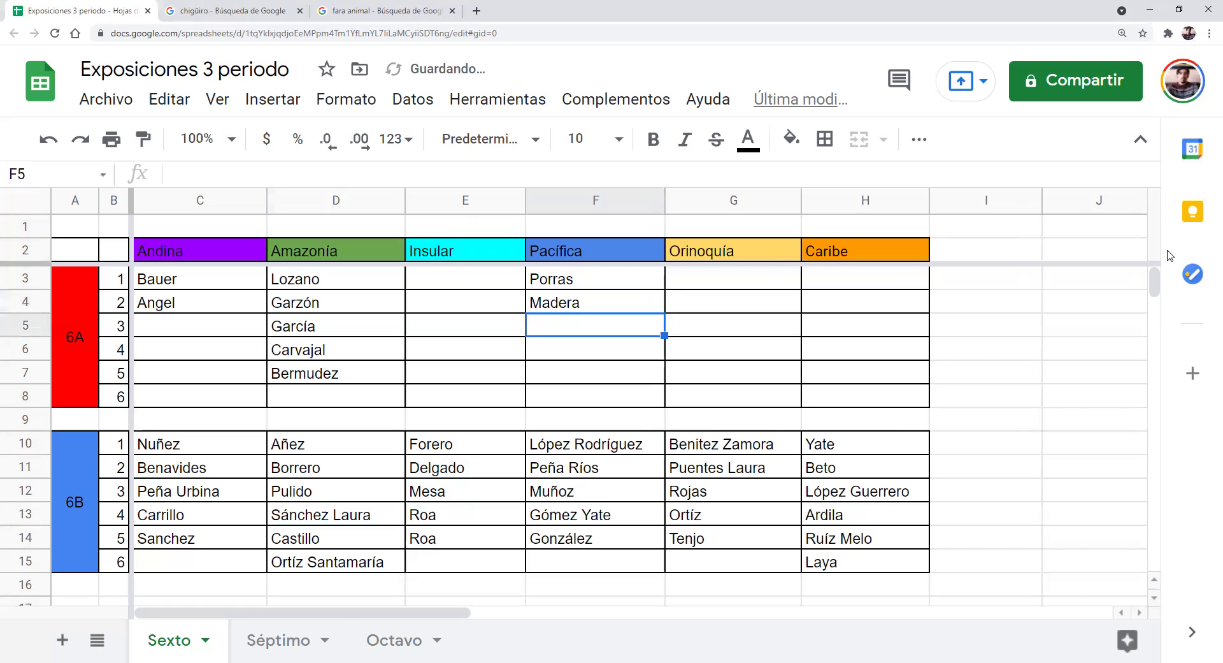
type("MJurcia")
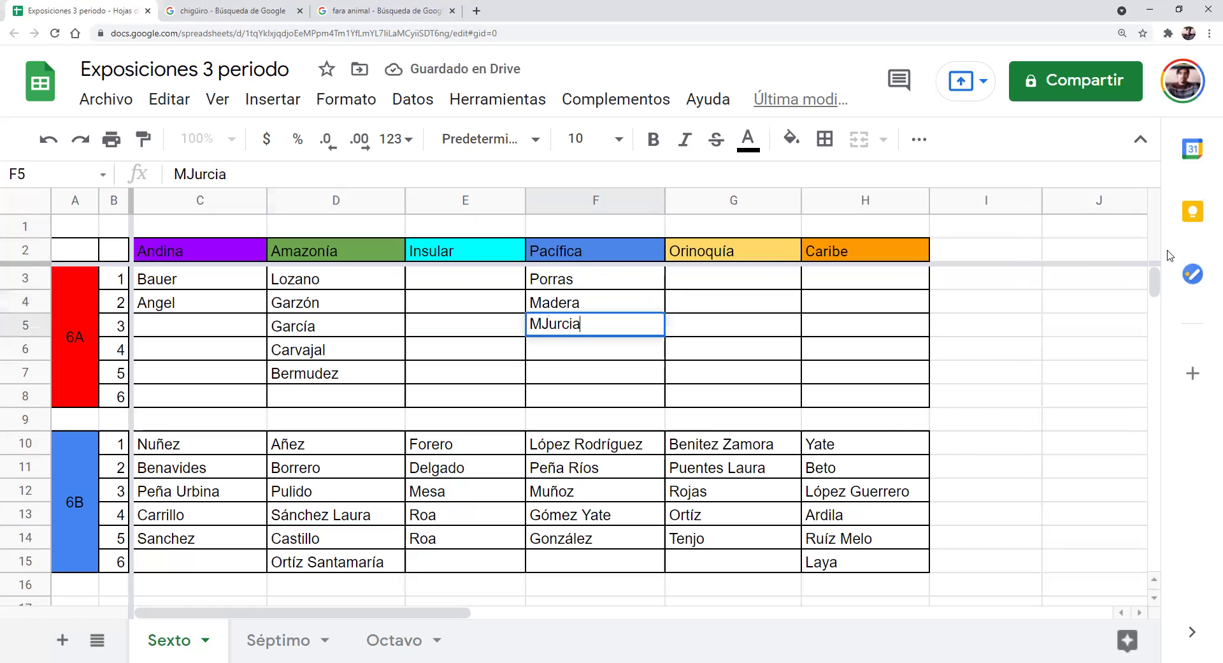
key("Return")
type("Ruó")
key("BackSpace")
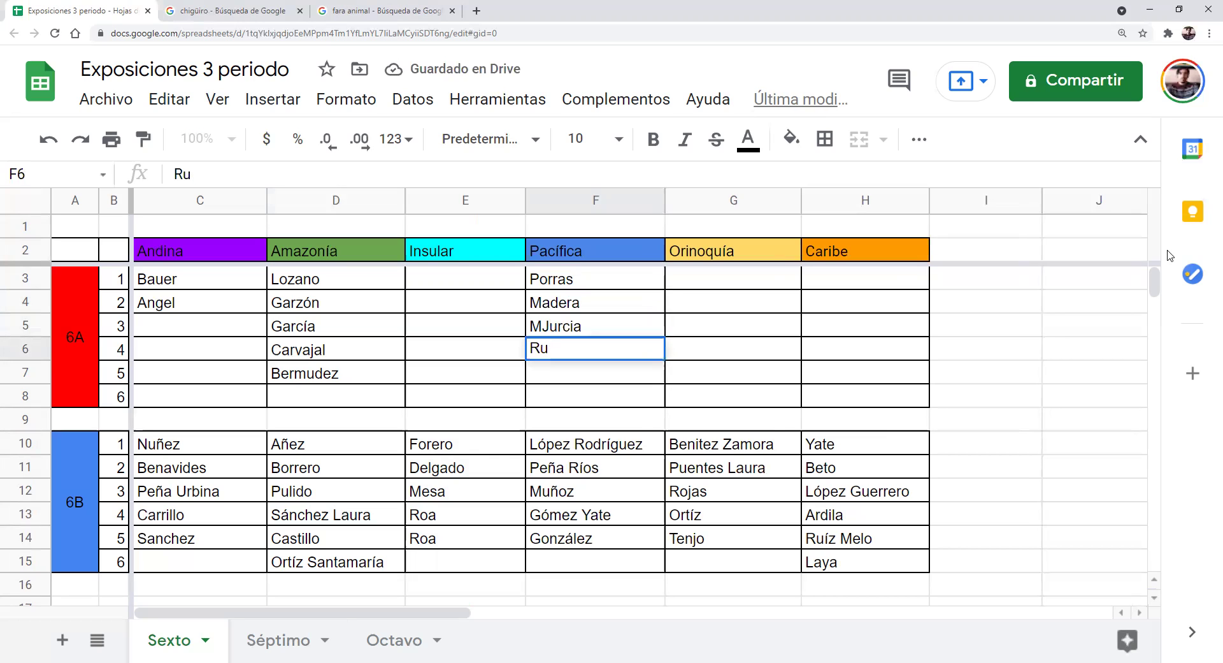
type("íz")
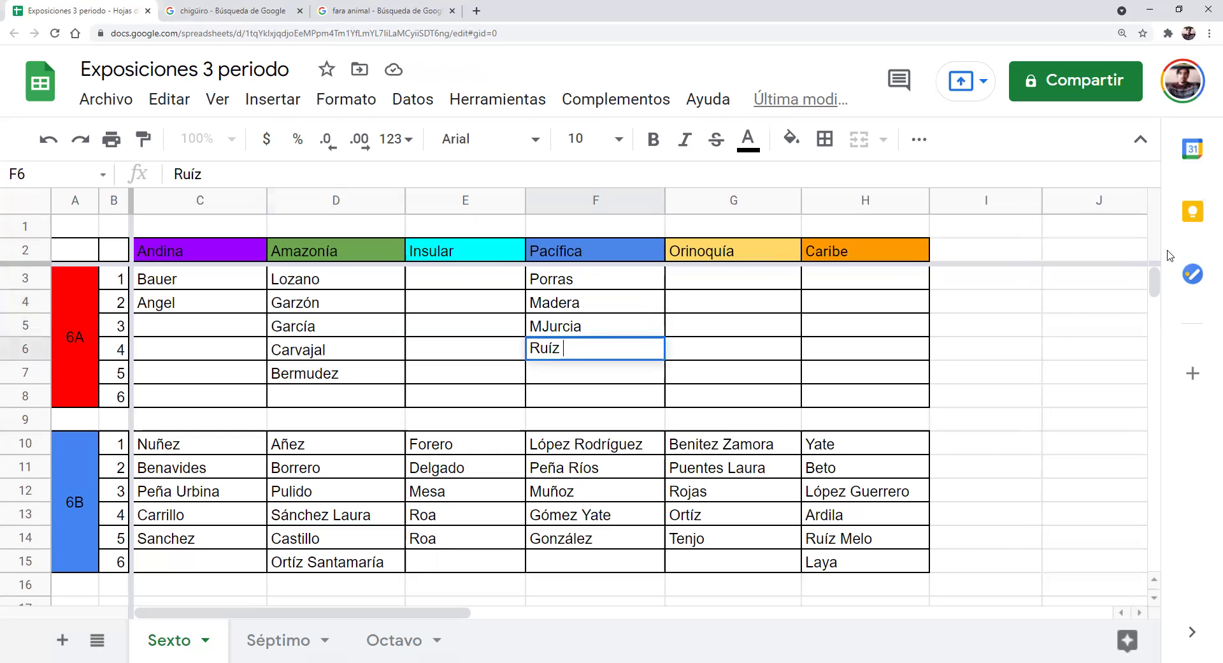
Correct MJurcia to Murcia and enter Turga in F7 as the fifth Pacífica student
left_click_drag(577, 313, 583, 318)
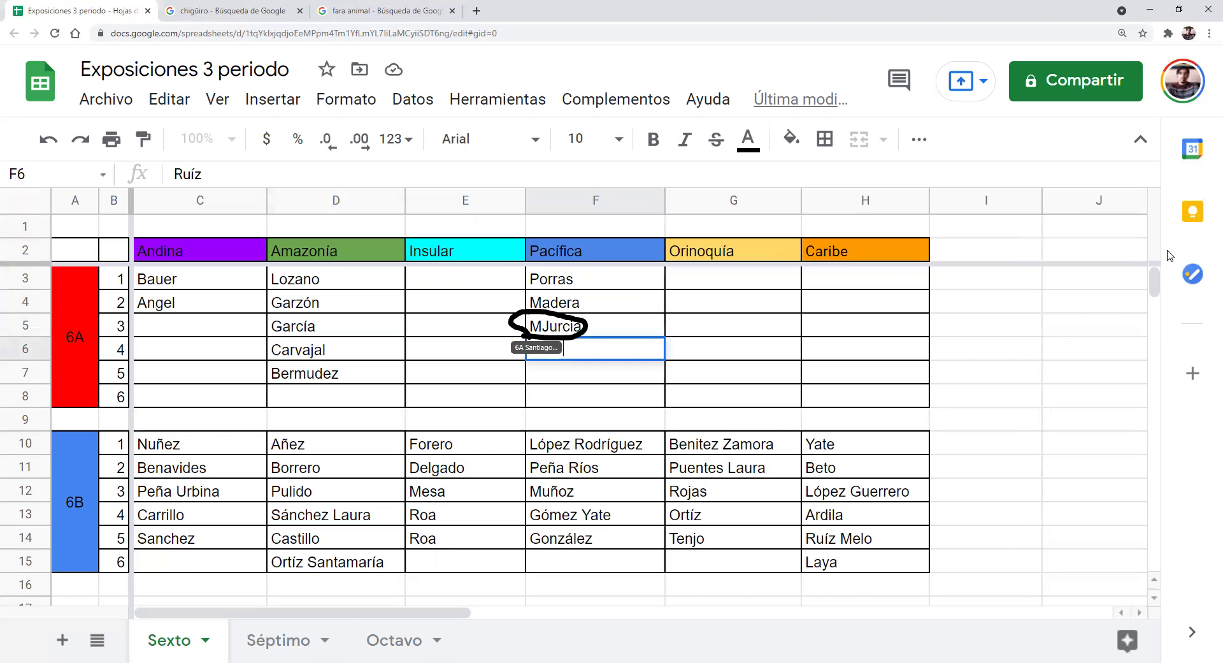
left_click(549, 328)
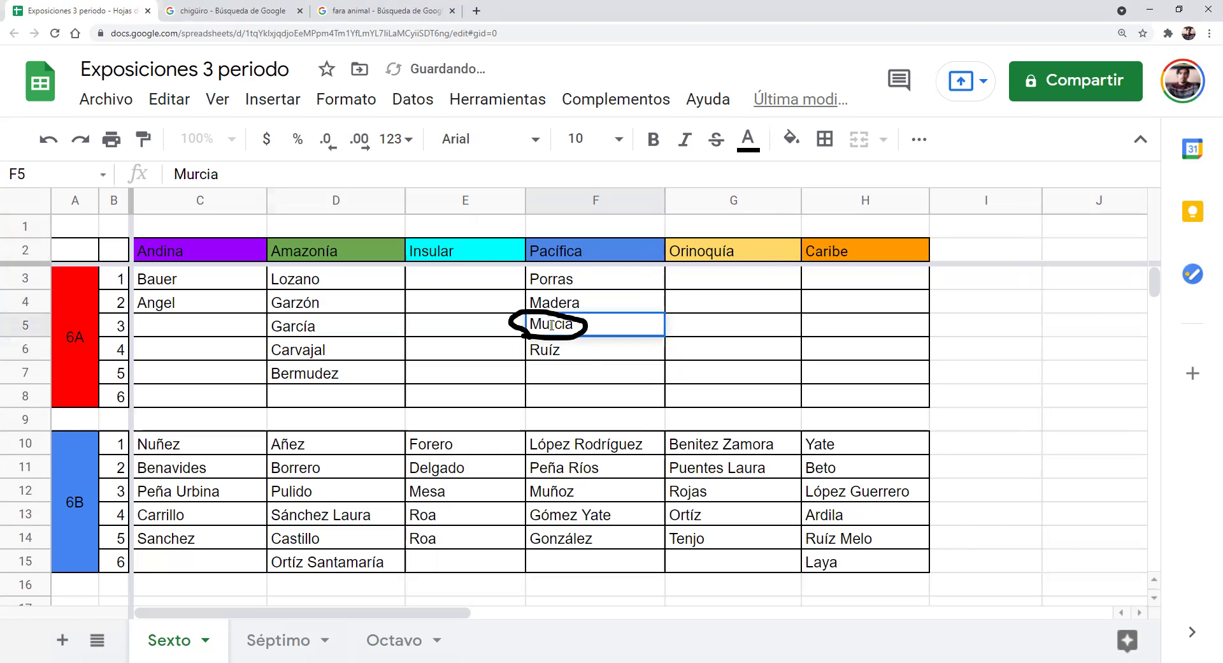
left_click(582, 364)
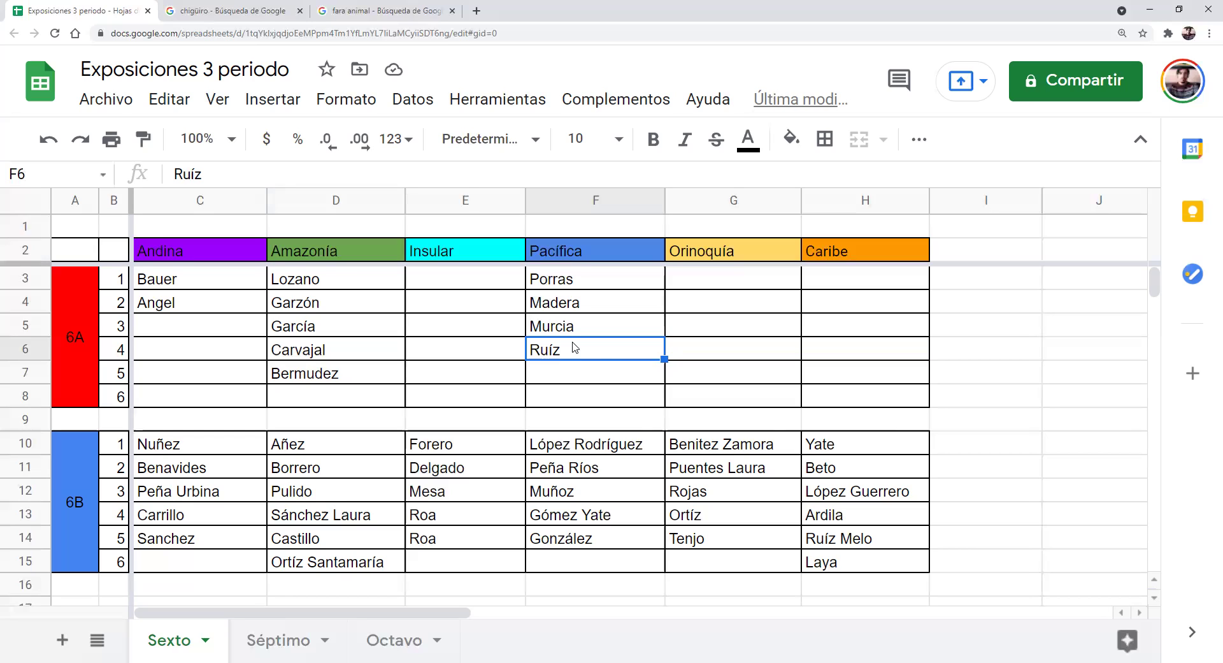
left_click(554, 381)
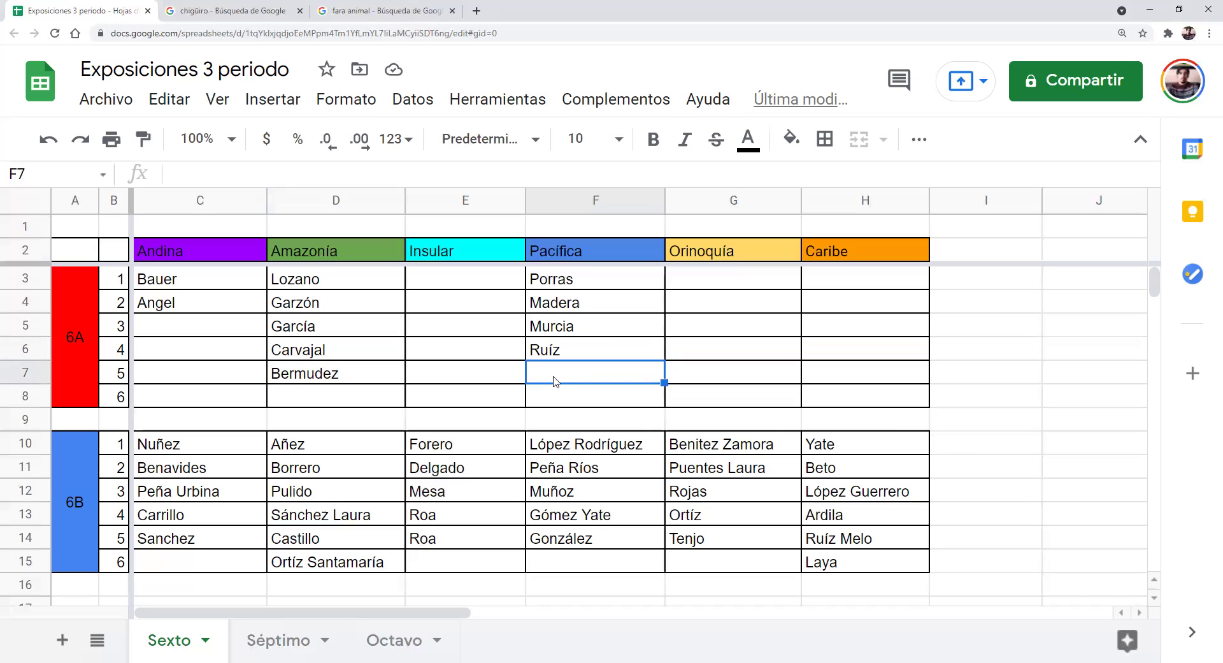
type("Turga")
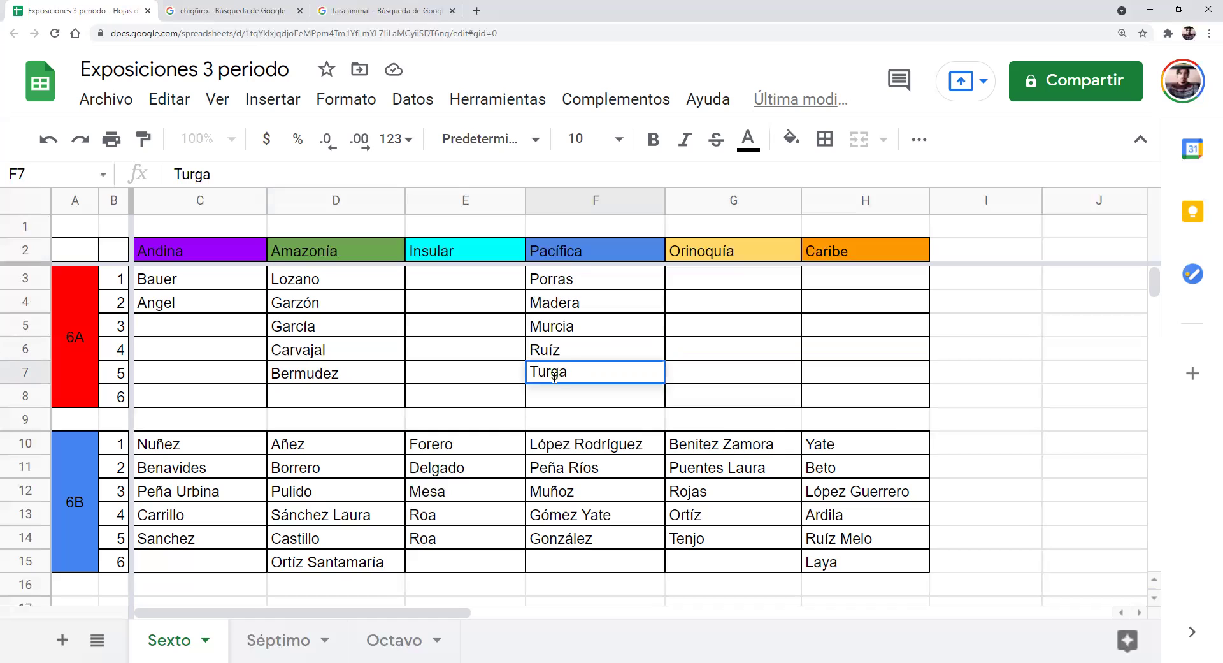
key("Return")
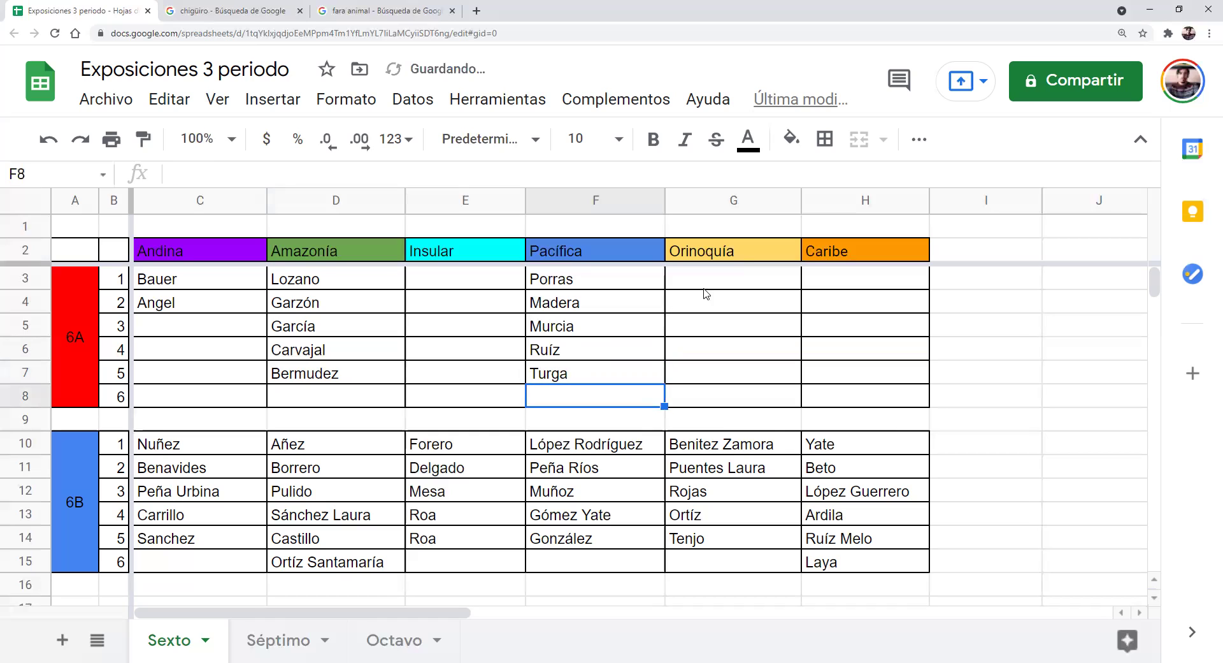
left_click(722, 287)
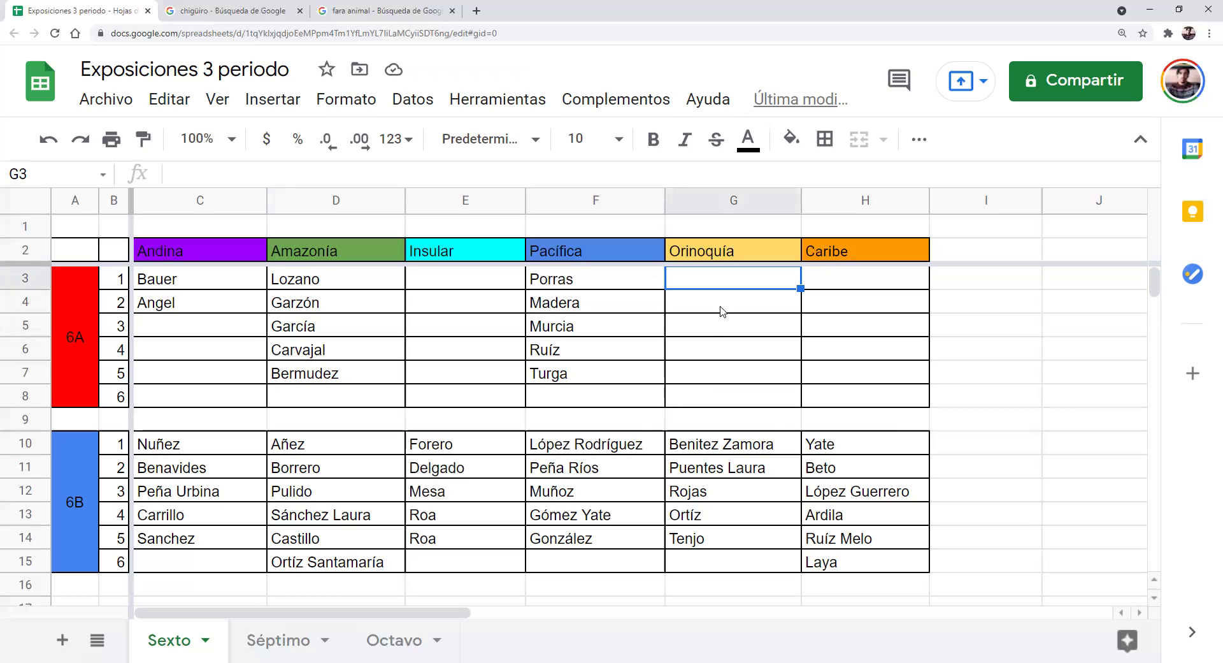
Enter Calderon, Patrana and González in Orinoquía cells G3–G5
type("Calderon")
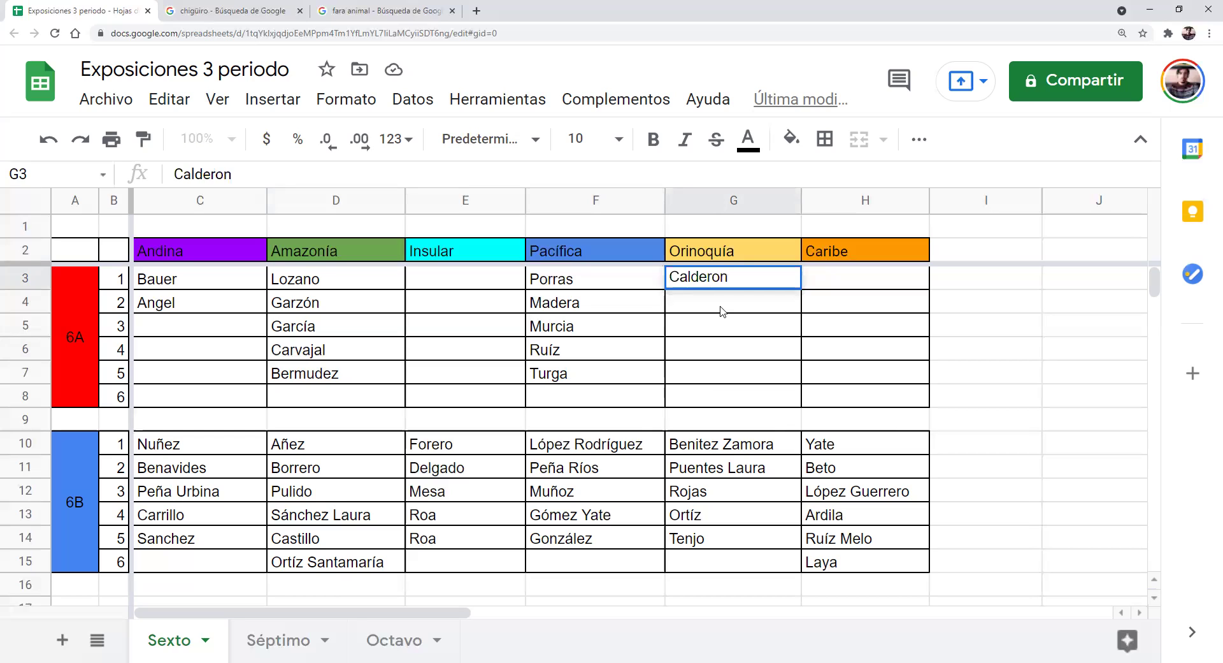
key("Return")
type("Patrana")
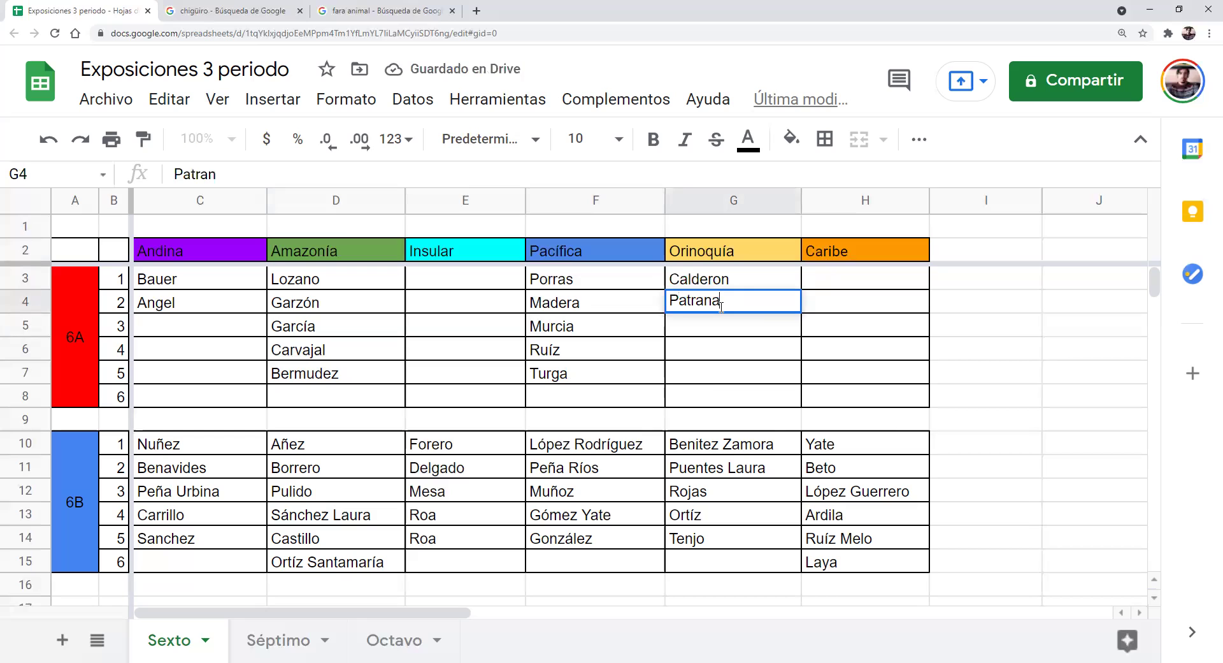
key("Return")
type("González")
key("Return")
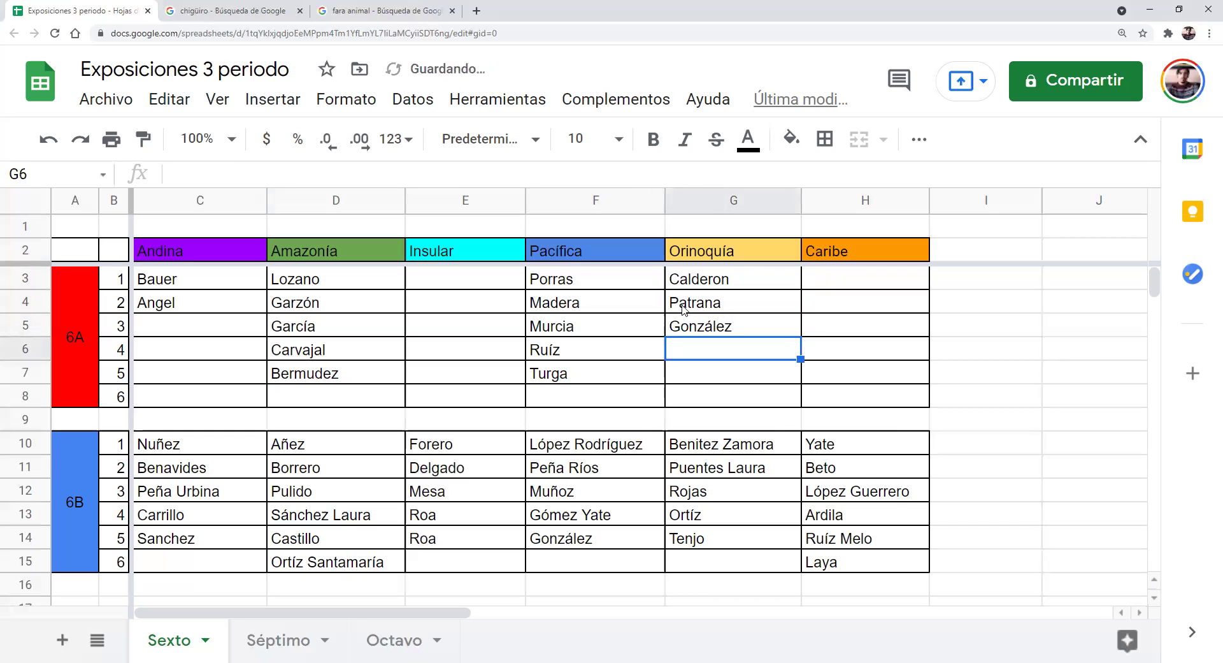
double_click(682, 306)
left_click(684, 304)
type("s")
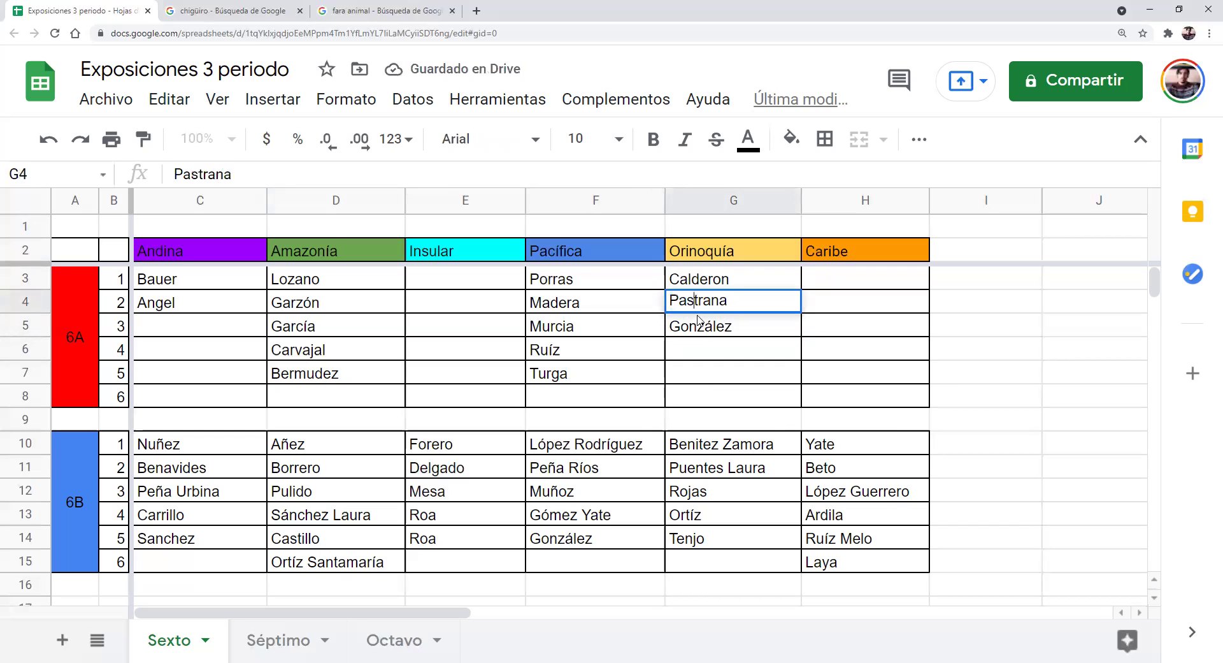
double_click(706, 346)
type("Porras ")
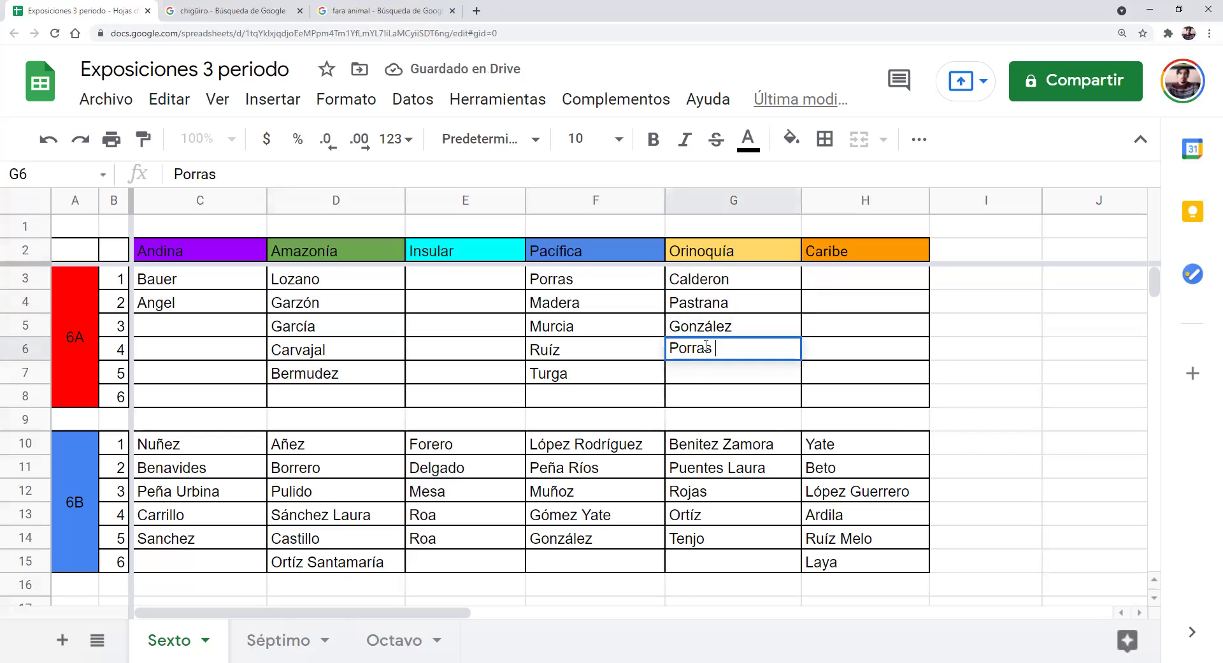
type("Angel")
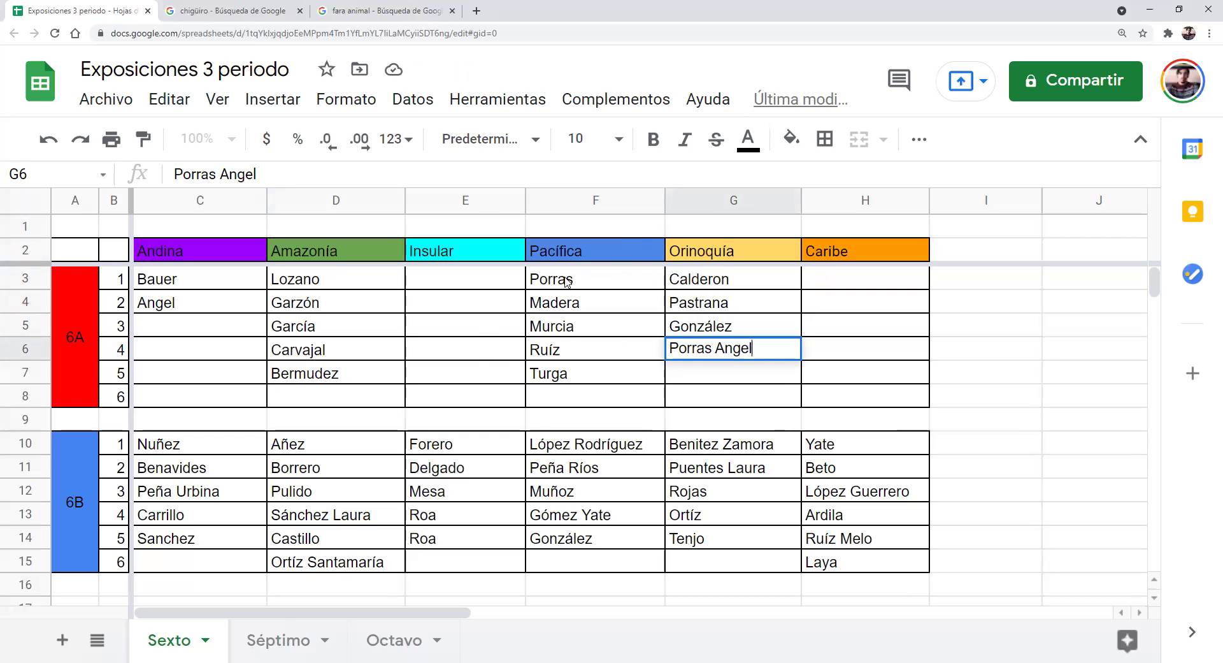
left_click(589, 278)
type("Sara")
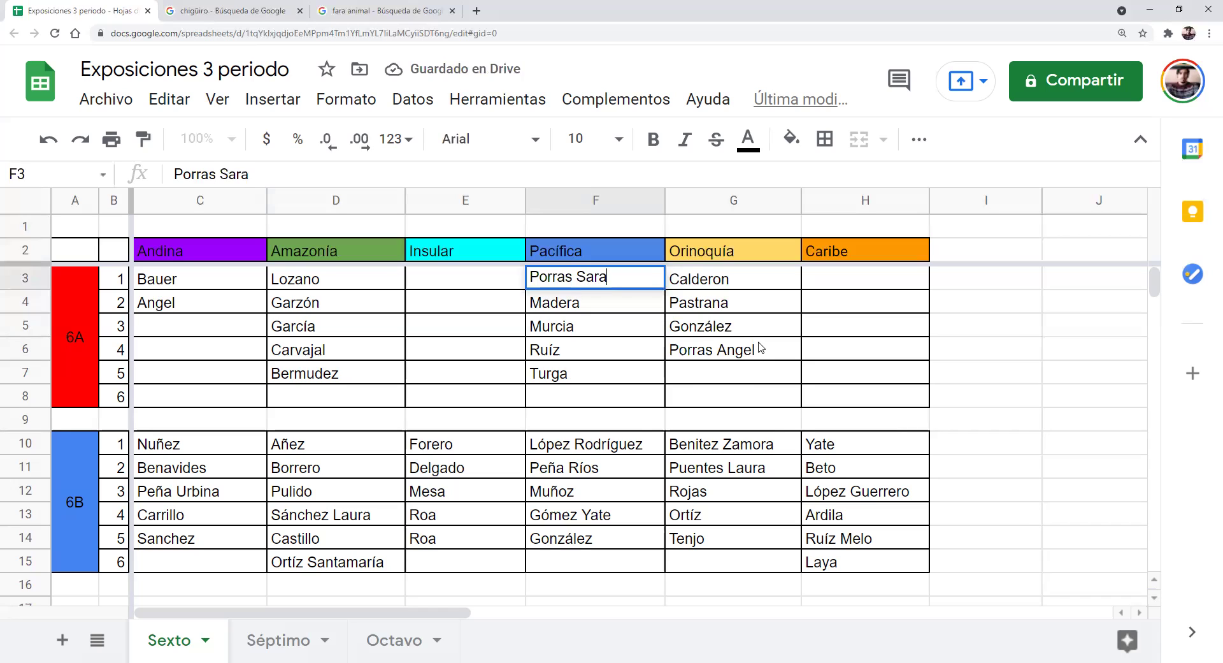
double_click(725, 372)
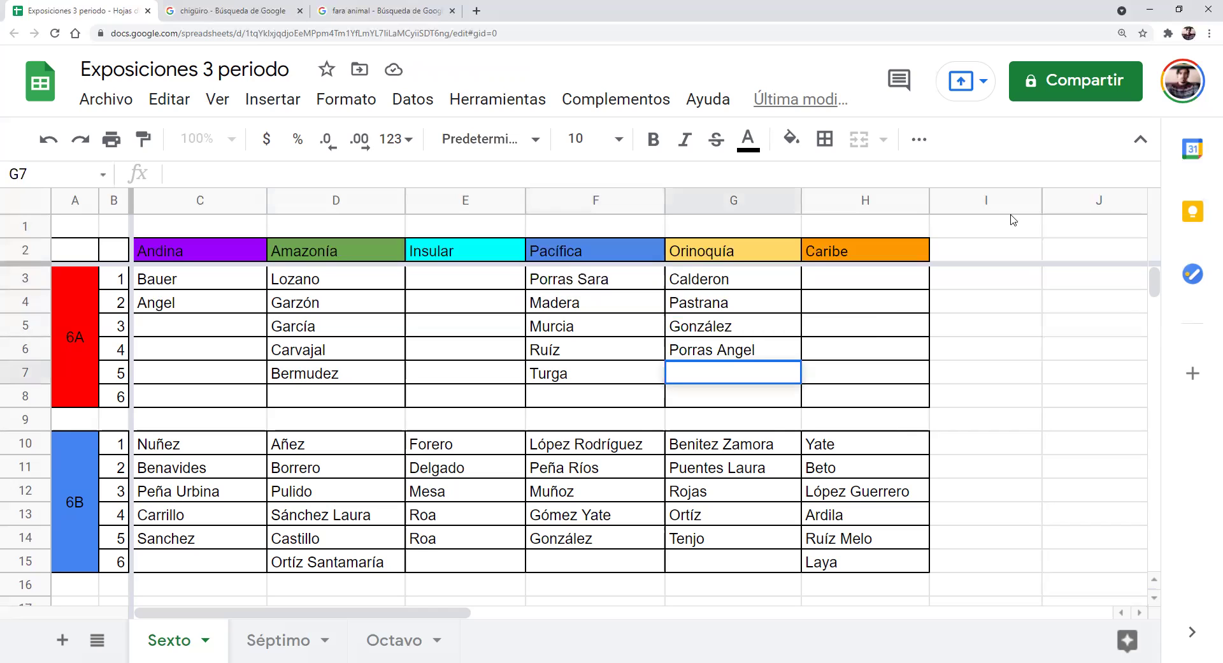
left_click(822, 287)
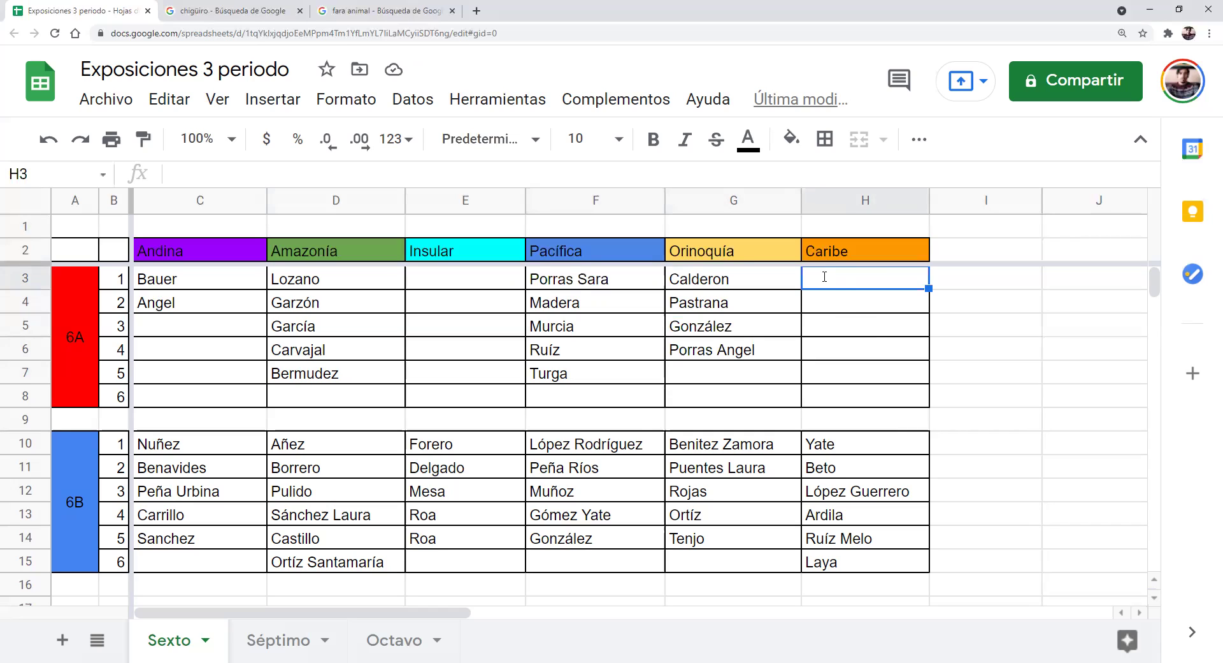
type("Laya")
key("Return")
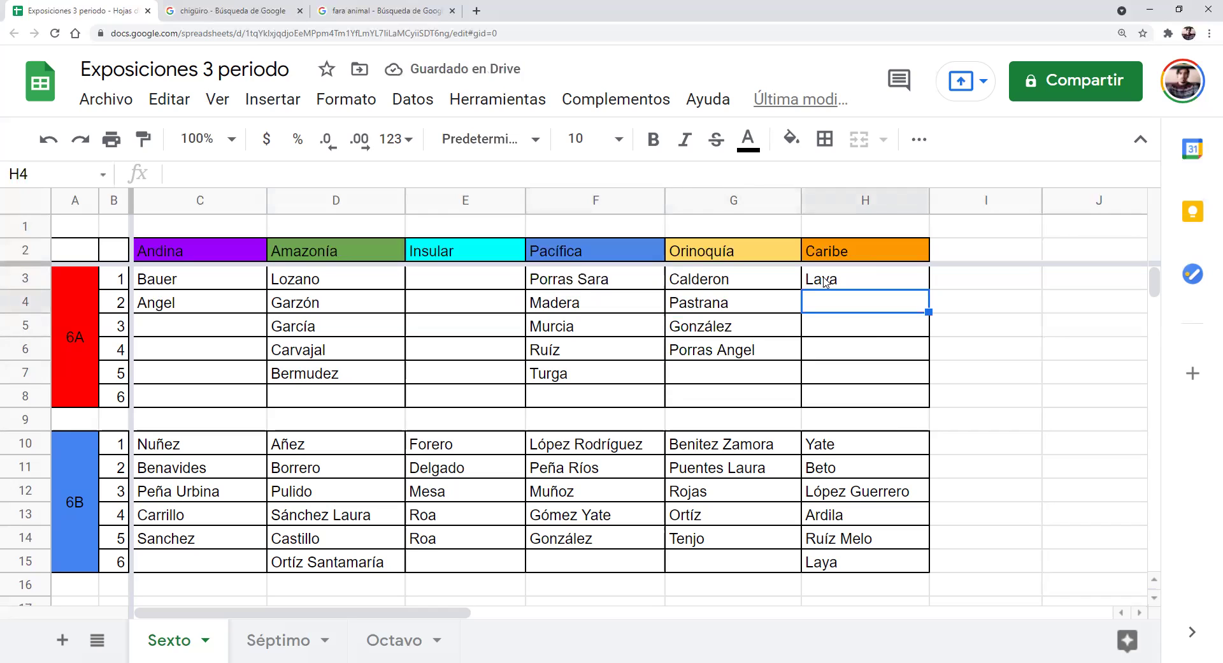
type("Lozano")
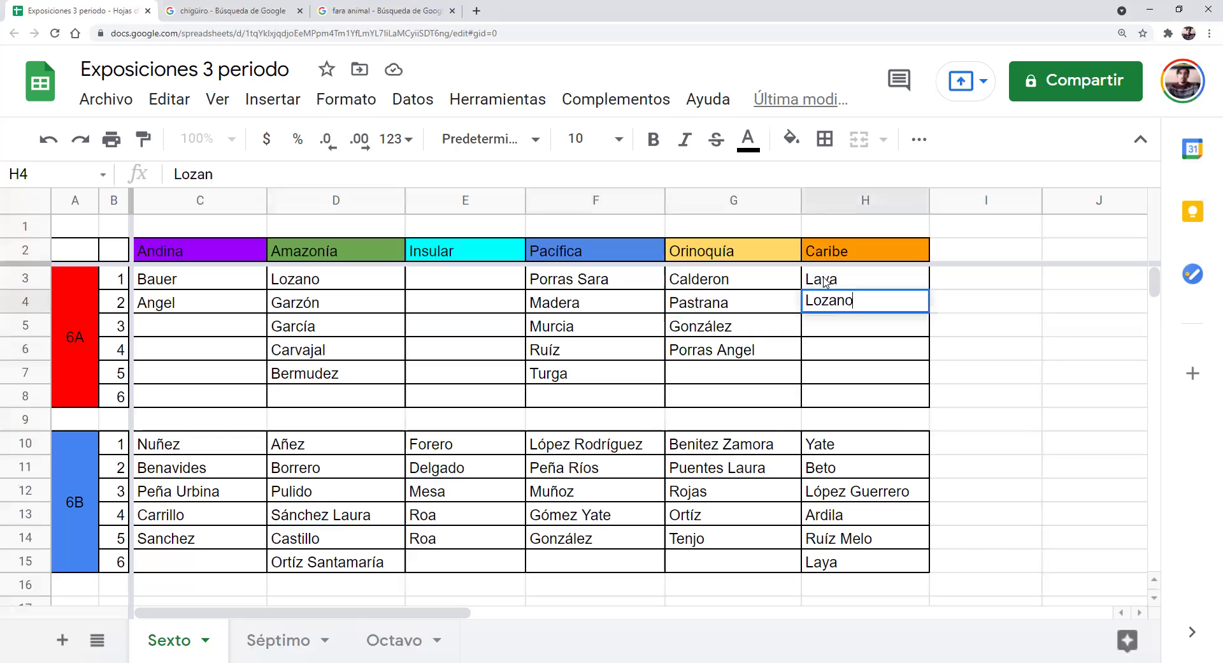
type("González")
key("Return")
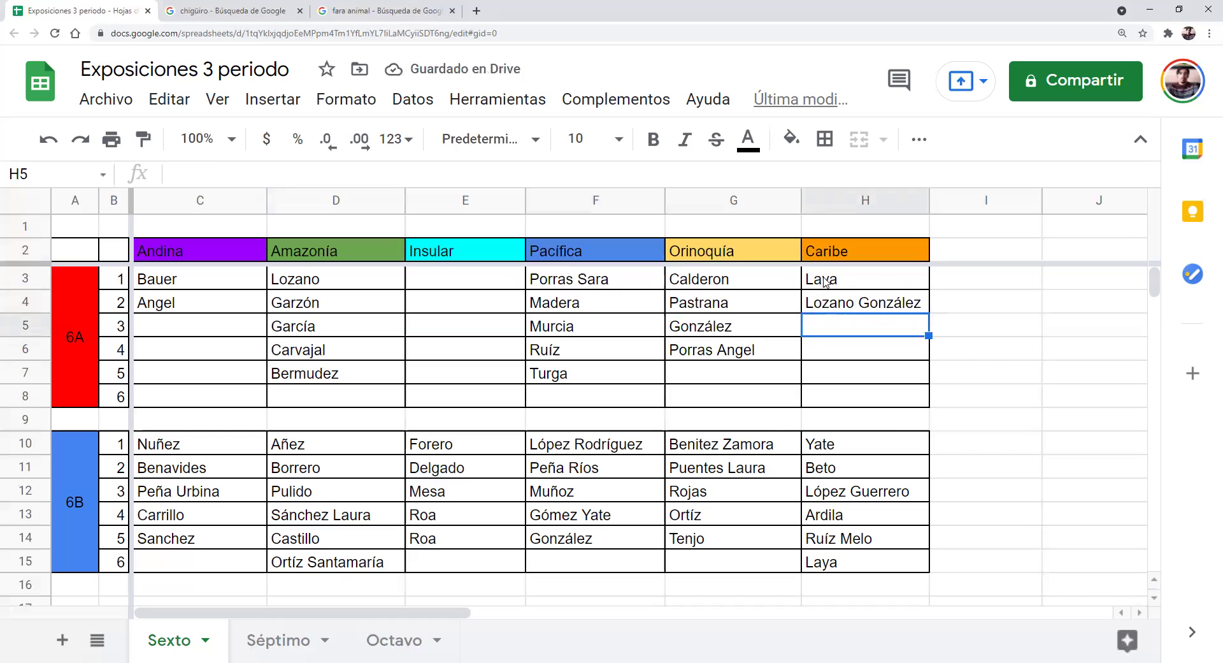
Enter Sánchez, Aldana and Caviativa in Caribe cells H5–H7
type("Sanch")
key("BackSpace")
key("BackSpace")
key("BackSpace")
key("BackSpace")
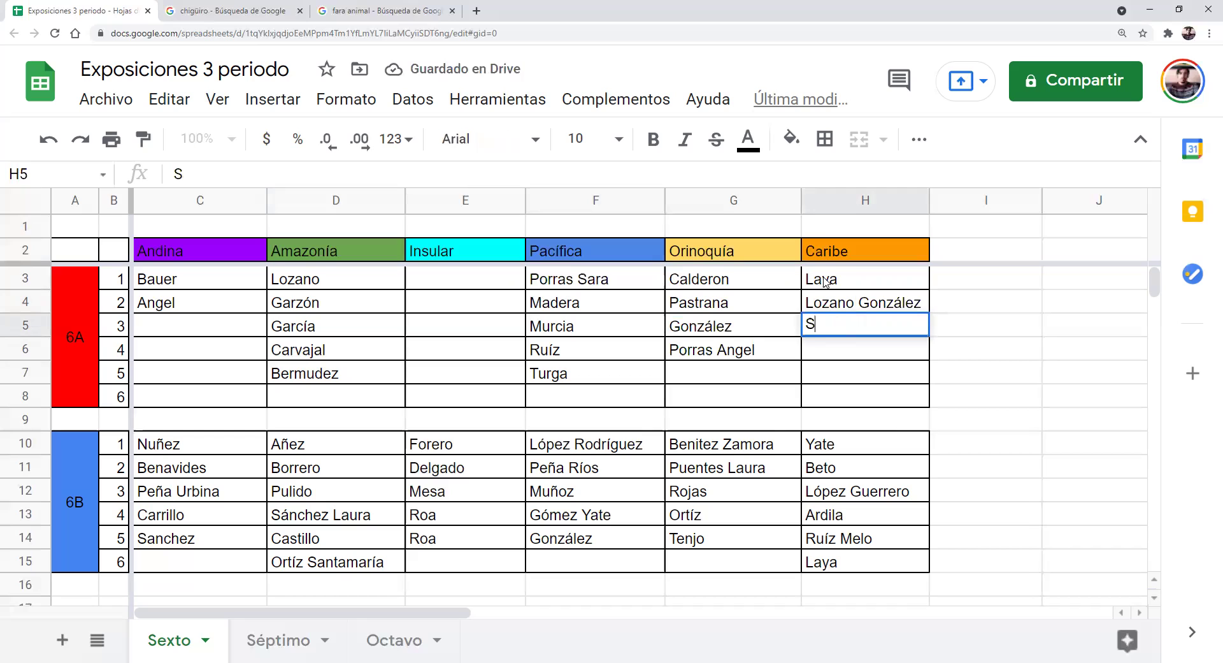
type("ánchez")
key("Return")
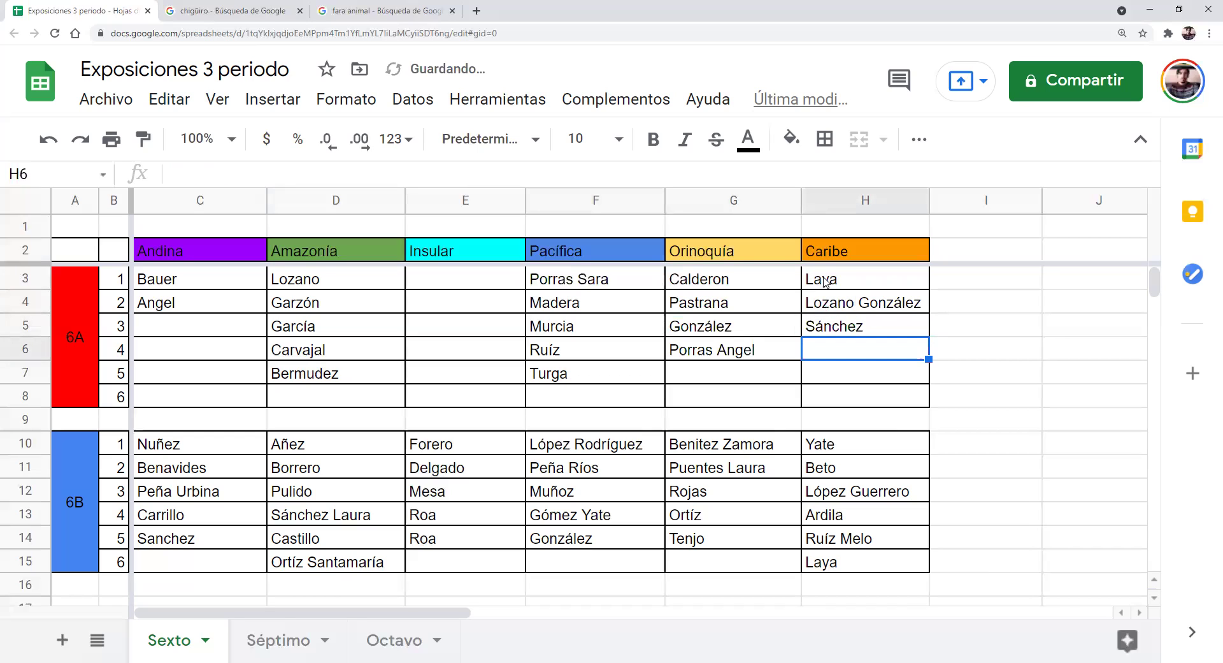
type("Aldana")
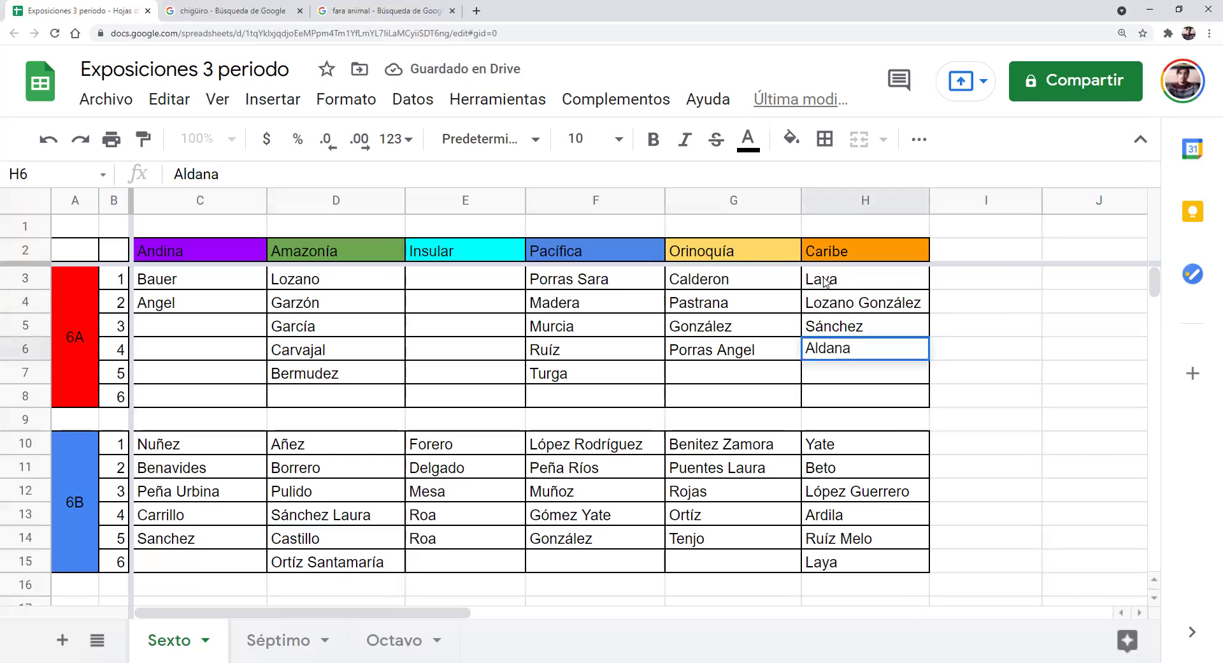
key("Return")
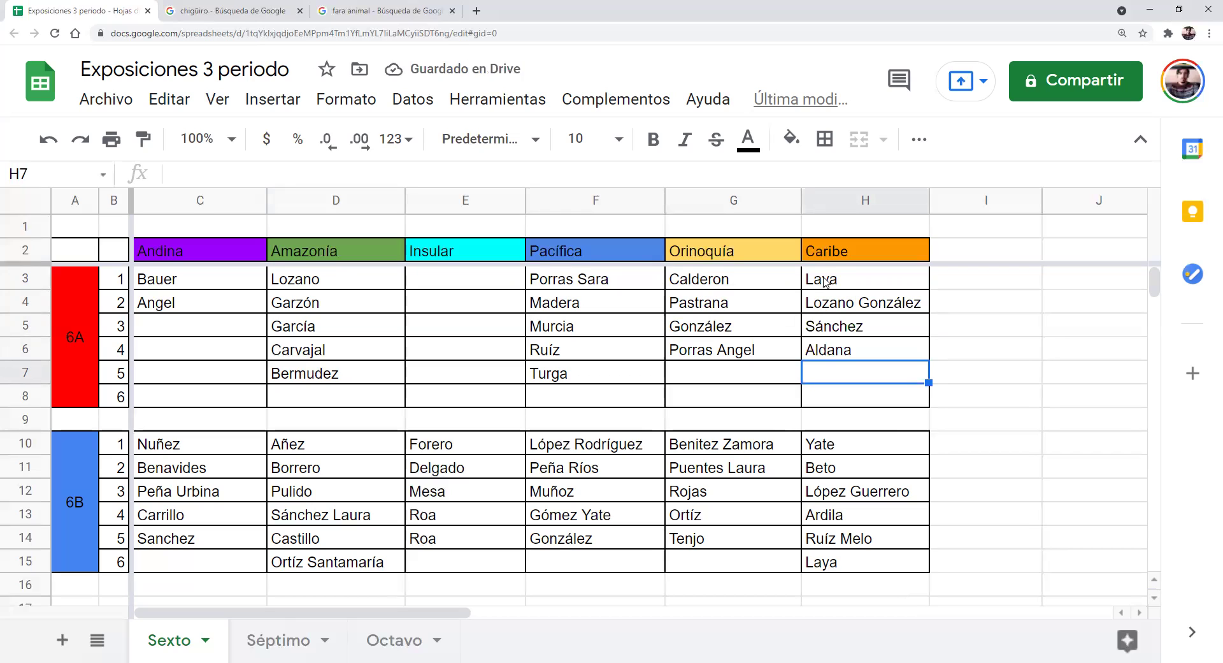
type("Caviativa")
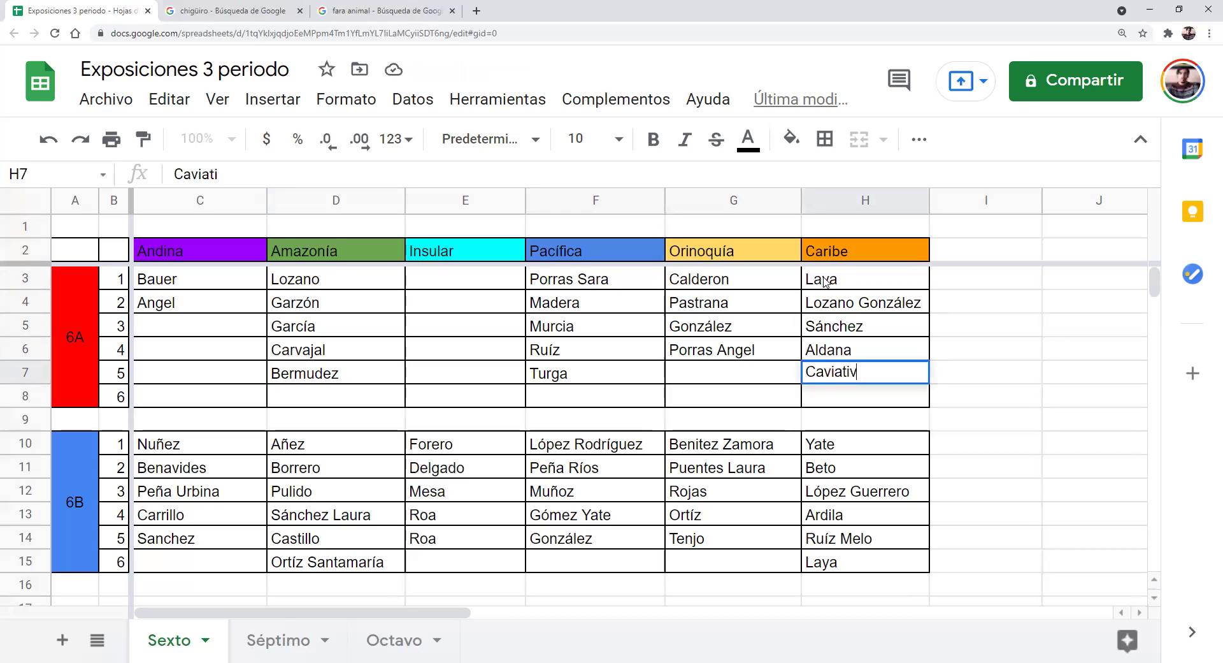
key("Left")
key("Left")
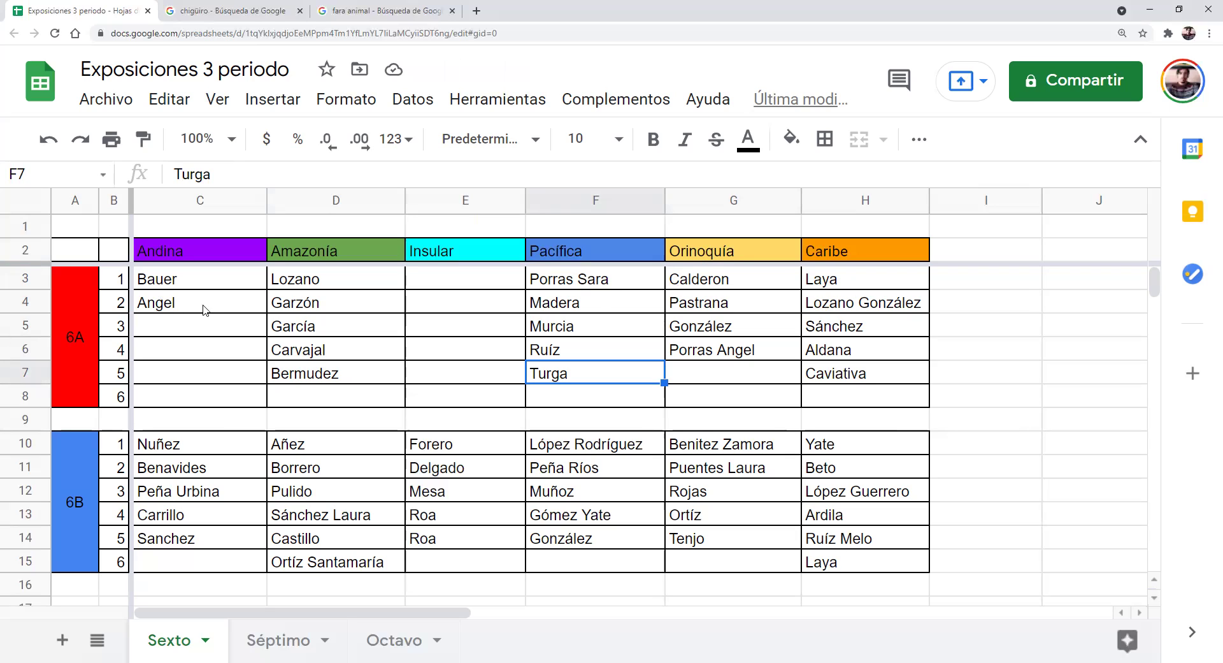
mouse_move(194, 328)
left_mouse_down()
mouse_move(191, 340)
mouse_move(204, 328)
left_mouse_up()
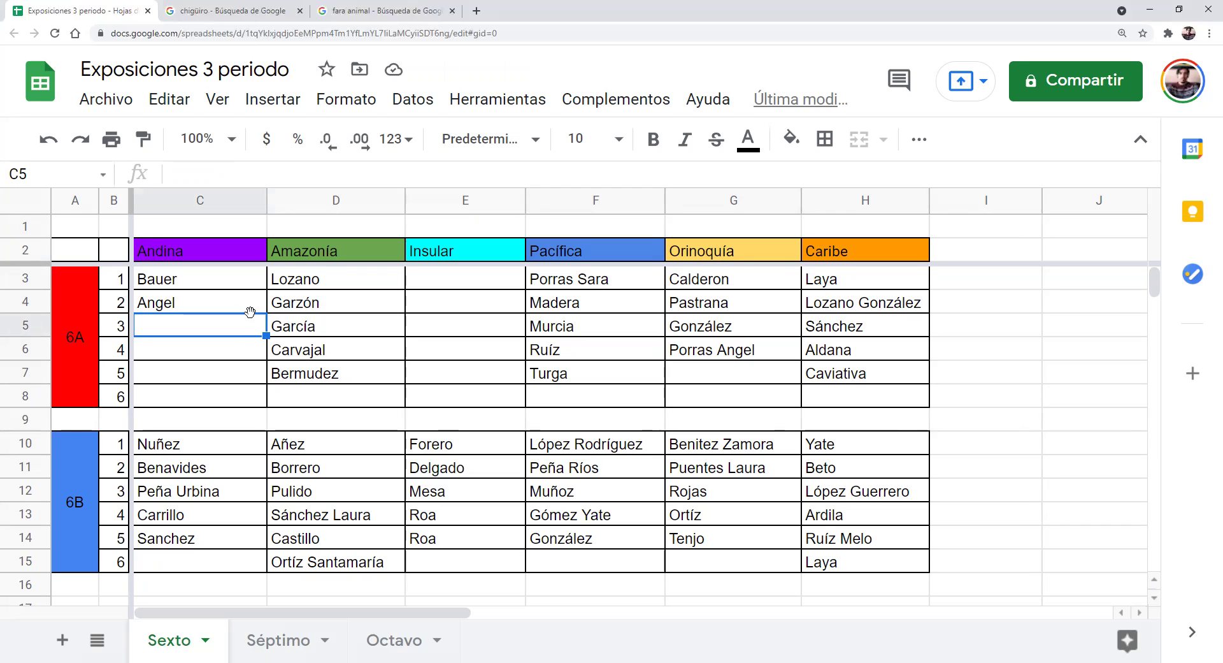
double_click(233, 324)
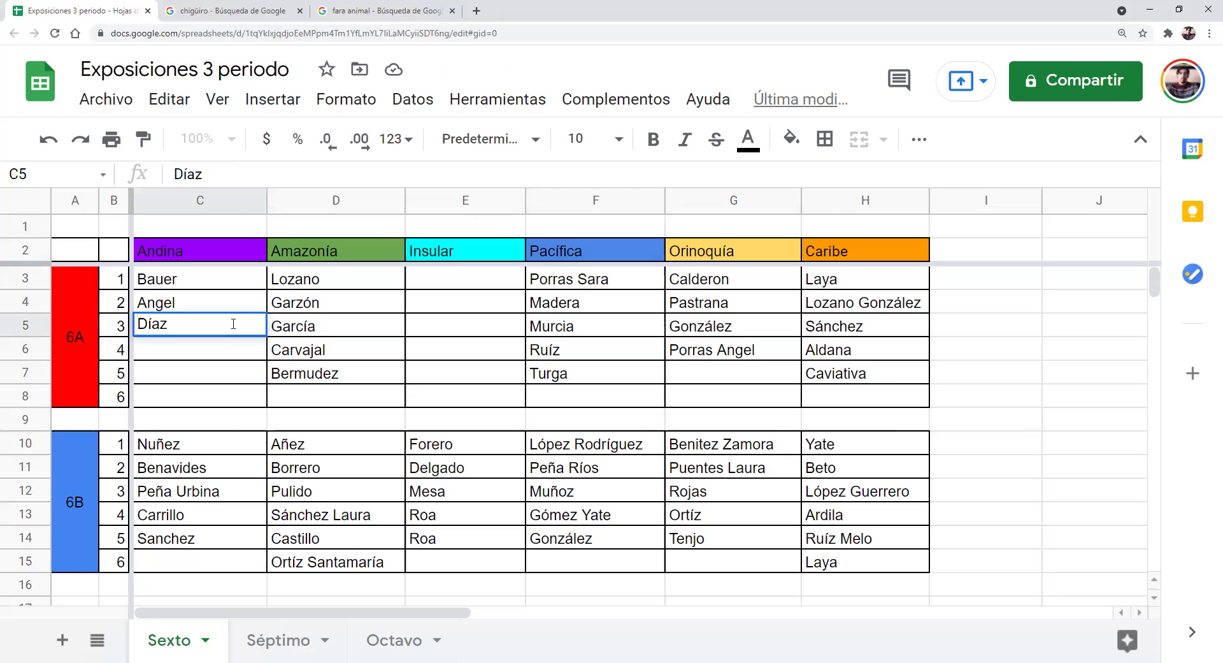
key("Return")
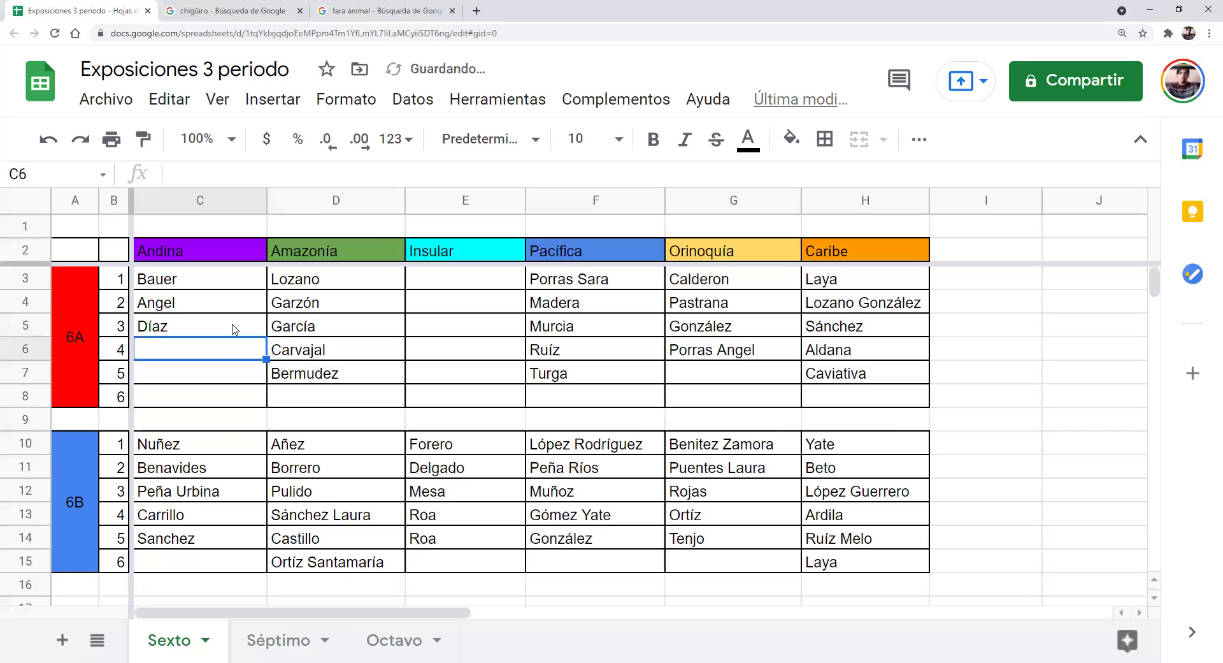
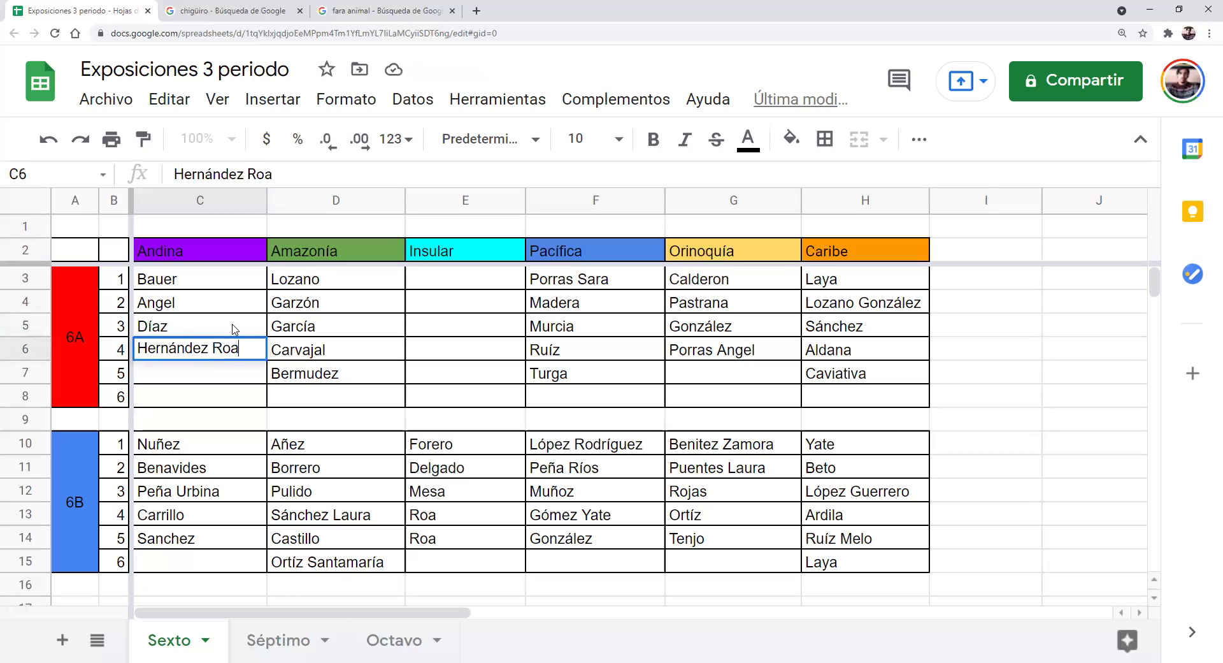
key("Return")
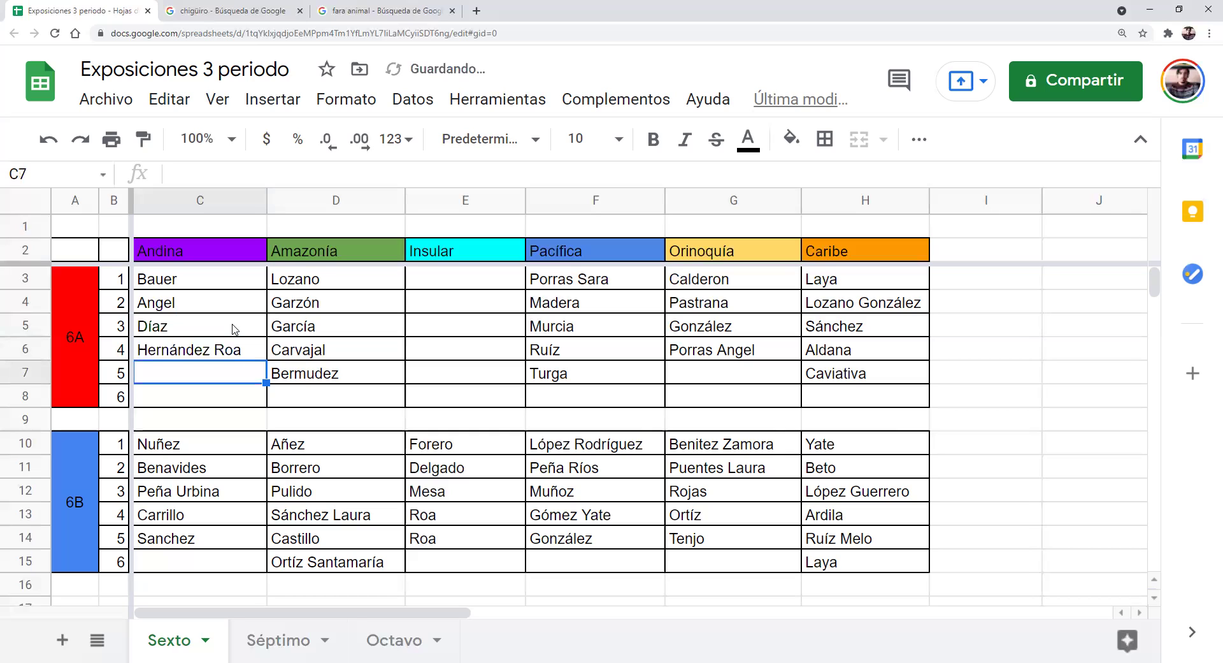
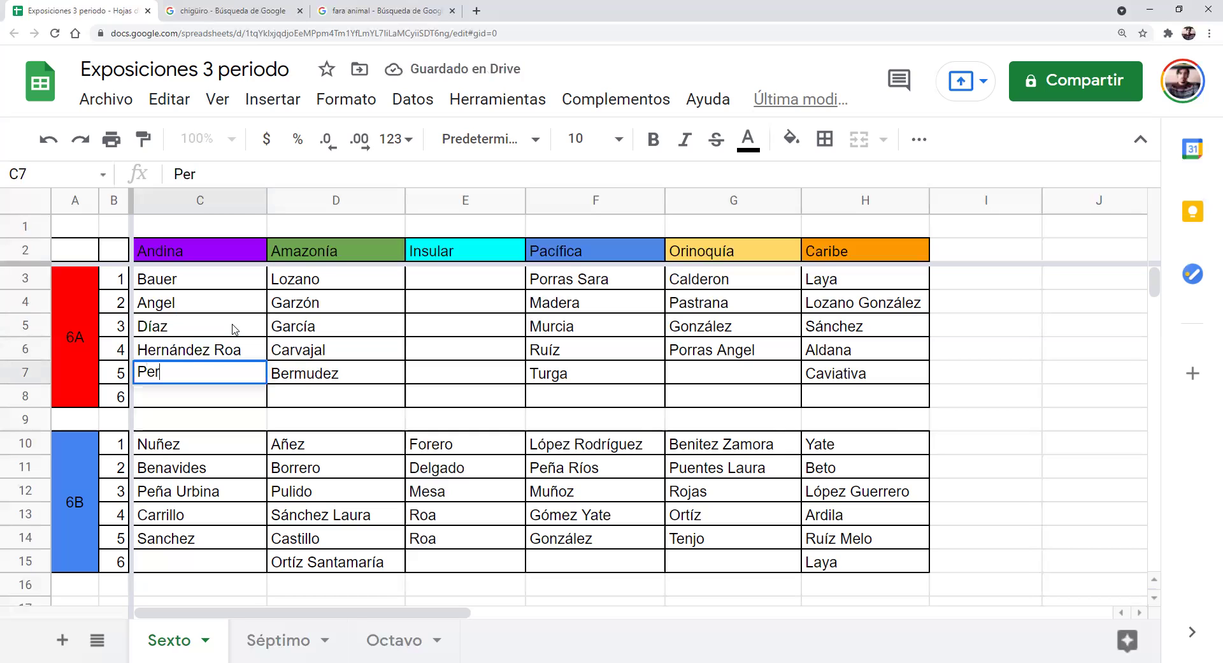
key("Tab")
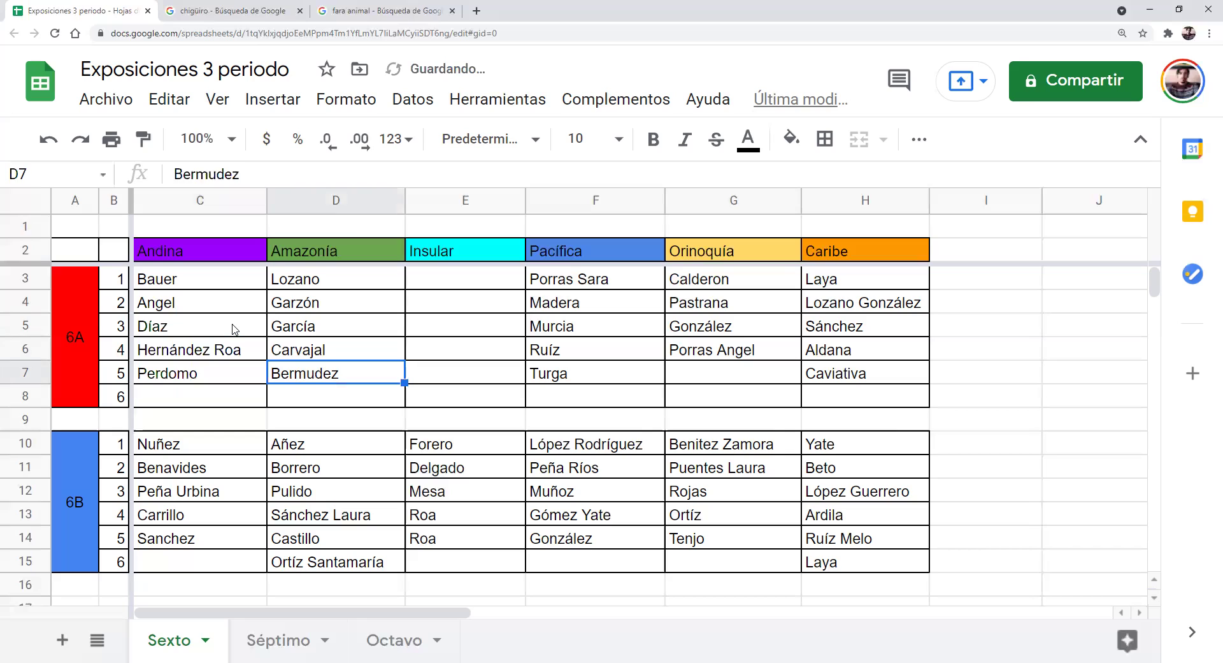
key("Tab")
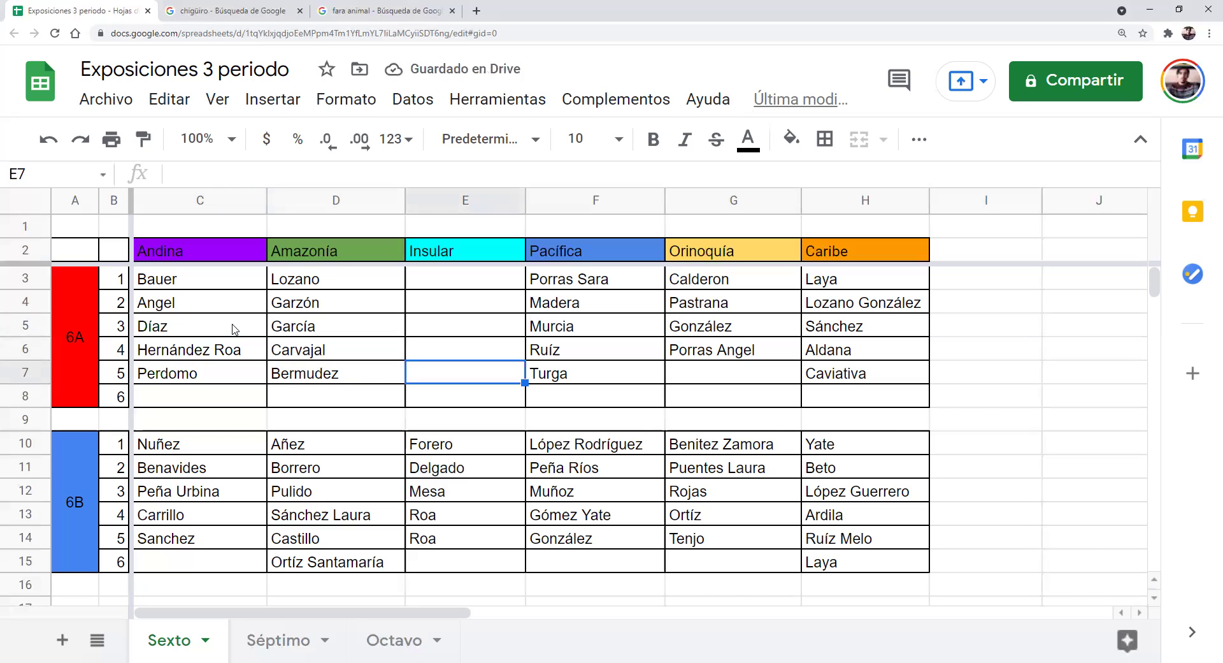
key("Up")
key("Up")
key("Up")
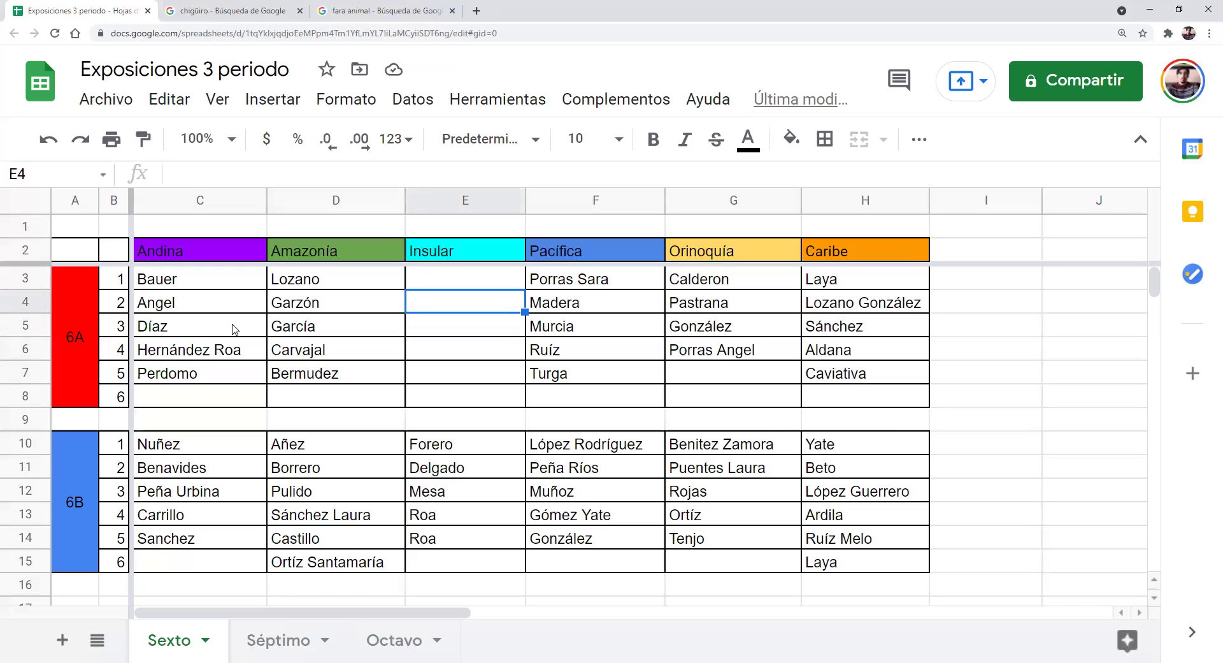
key("Up")
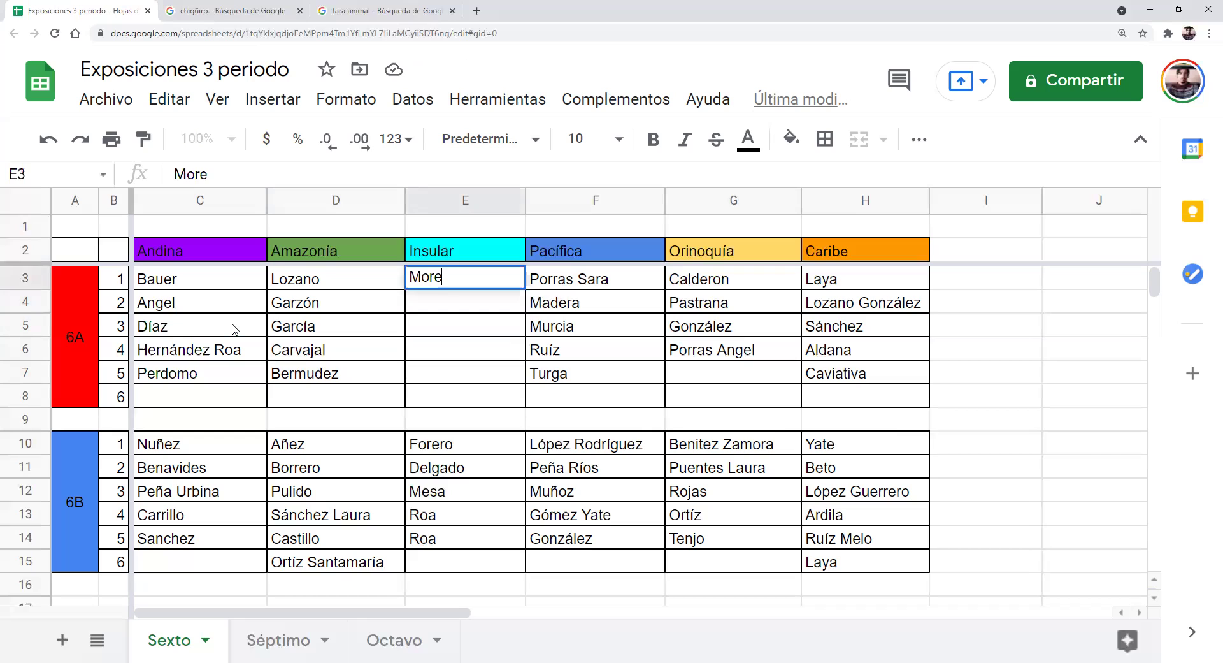
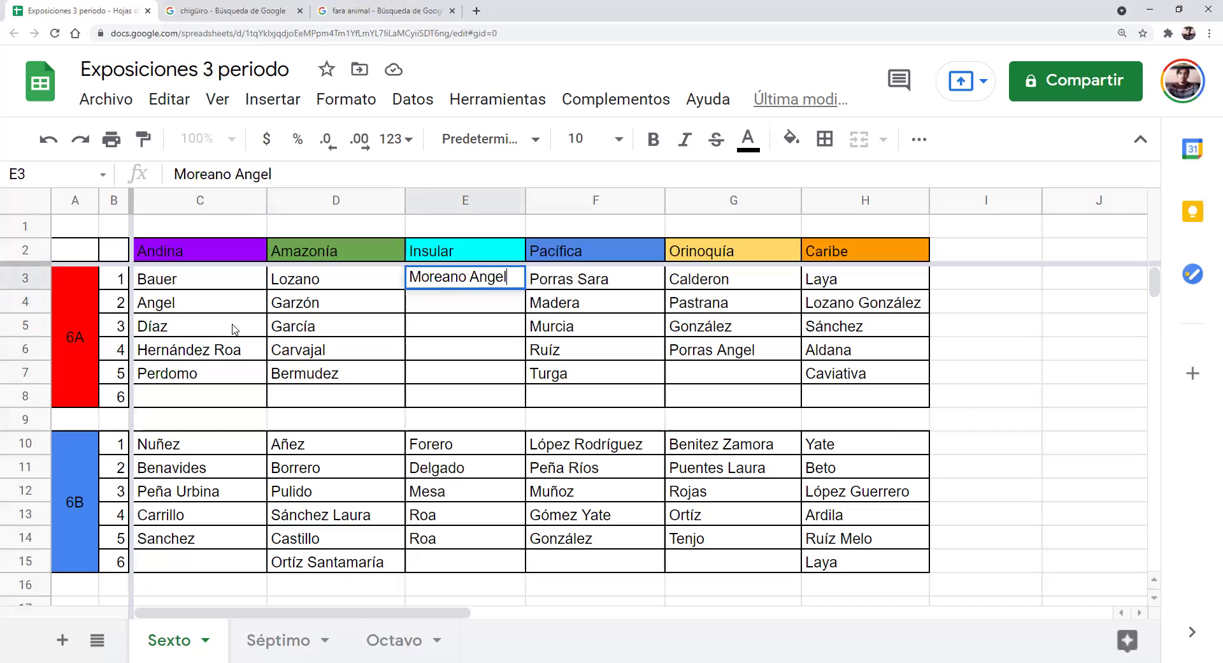
key("Return")
key("Up")
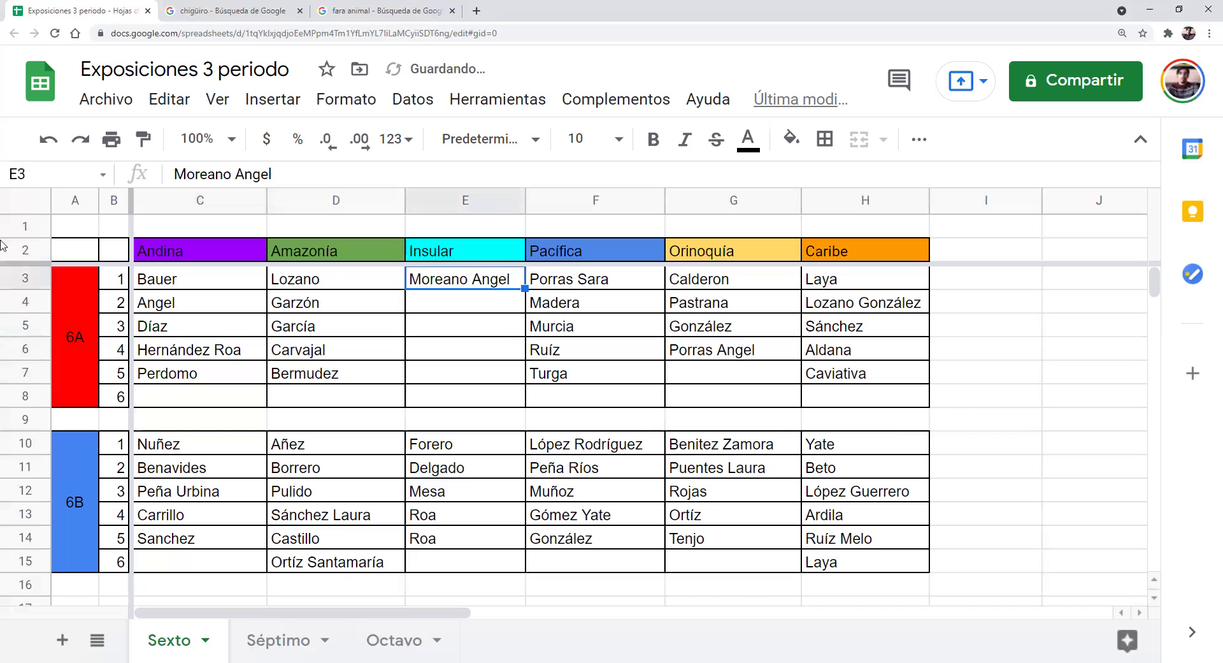
left_click(216, 176)
key("BackSpace")
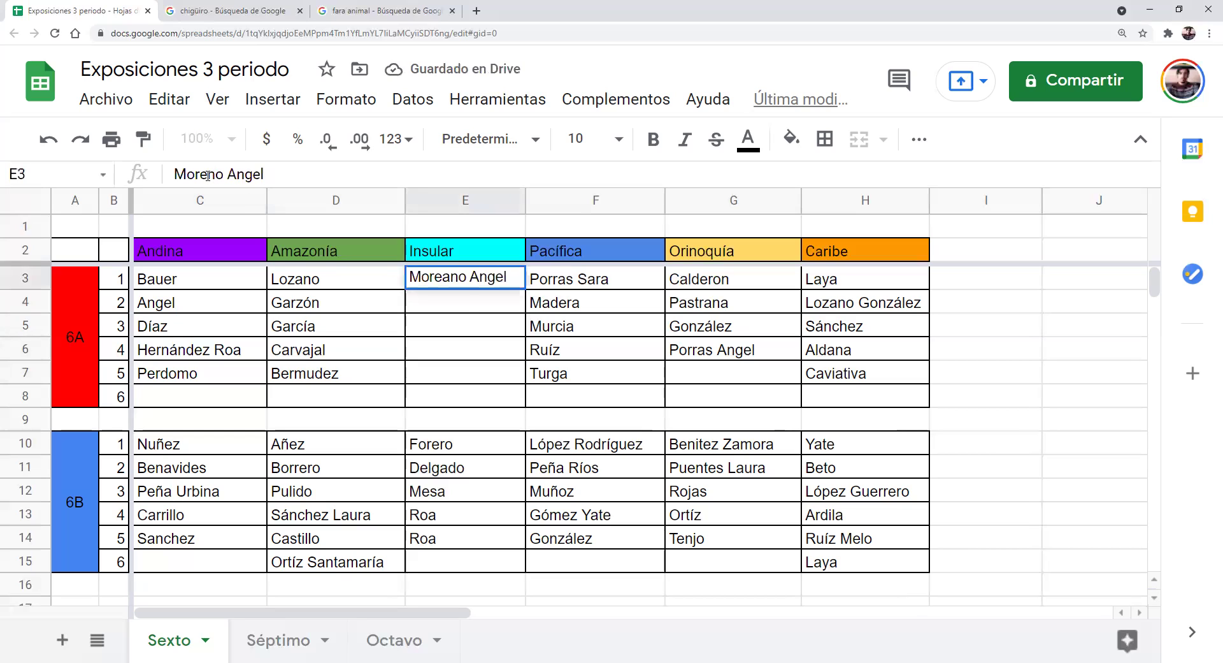
key("Return")
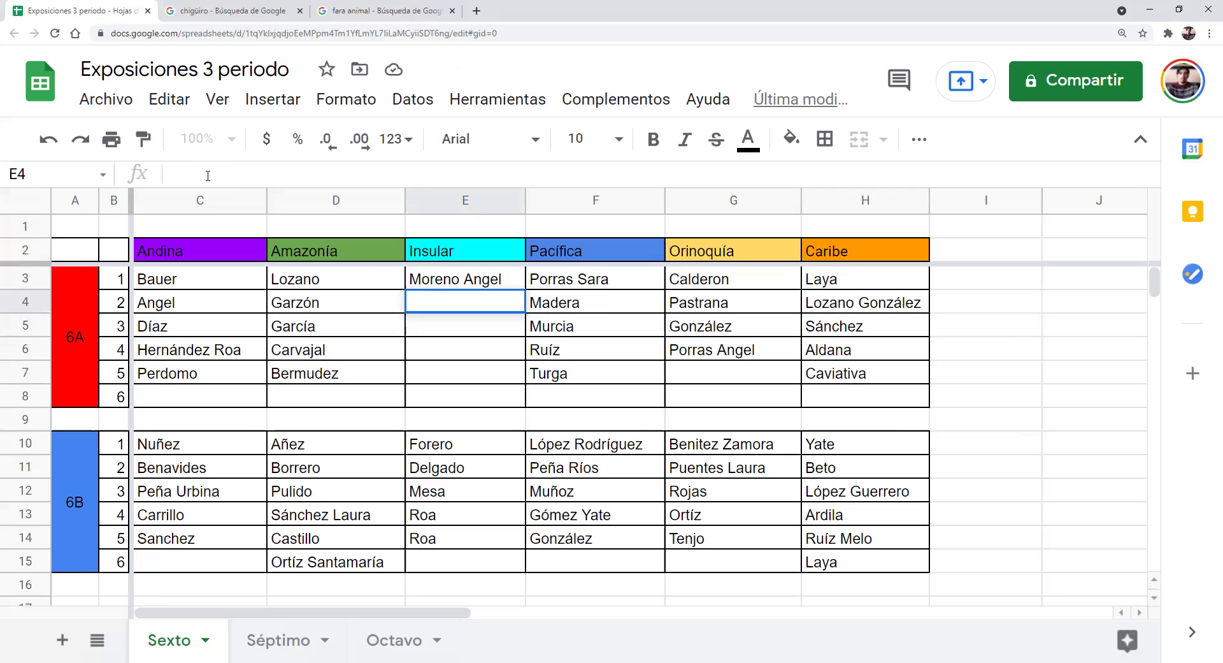
type("Navarro")
key("Return")
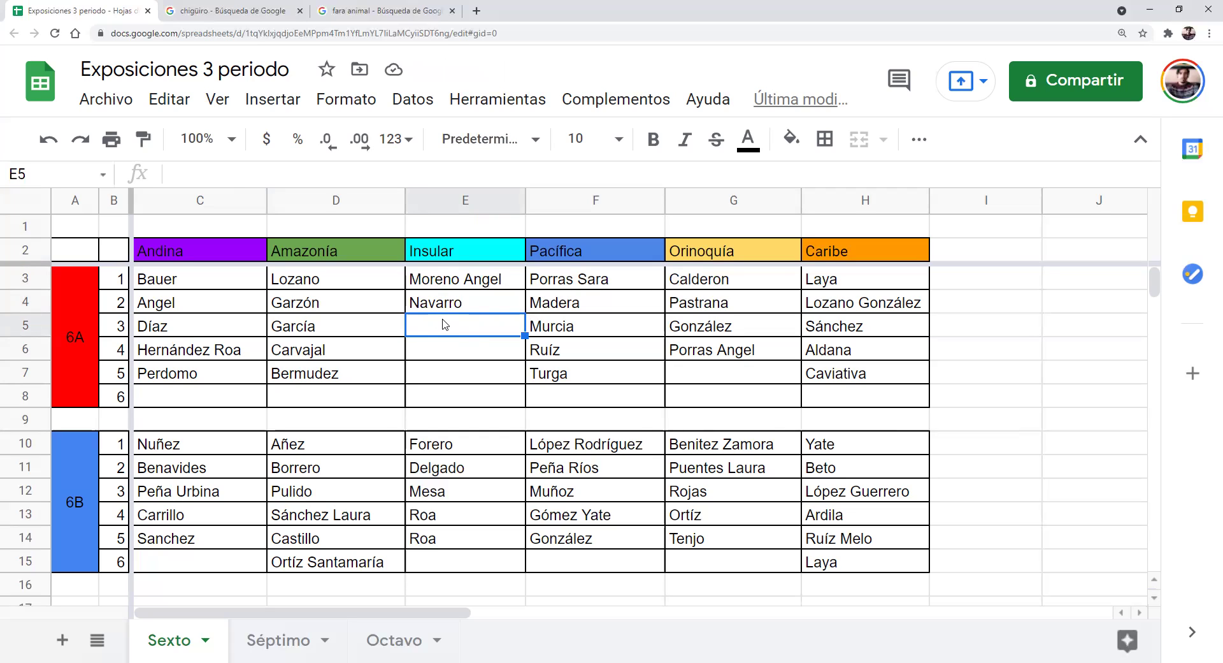
left_click(233, 310)
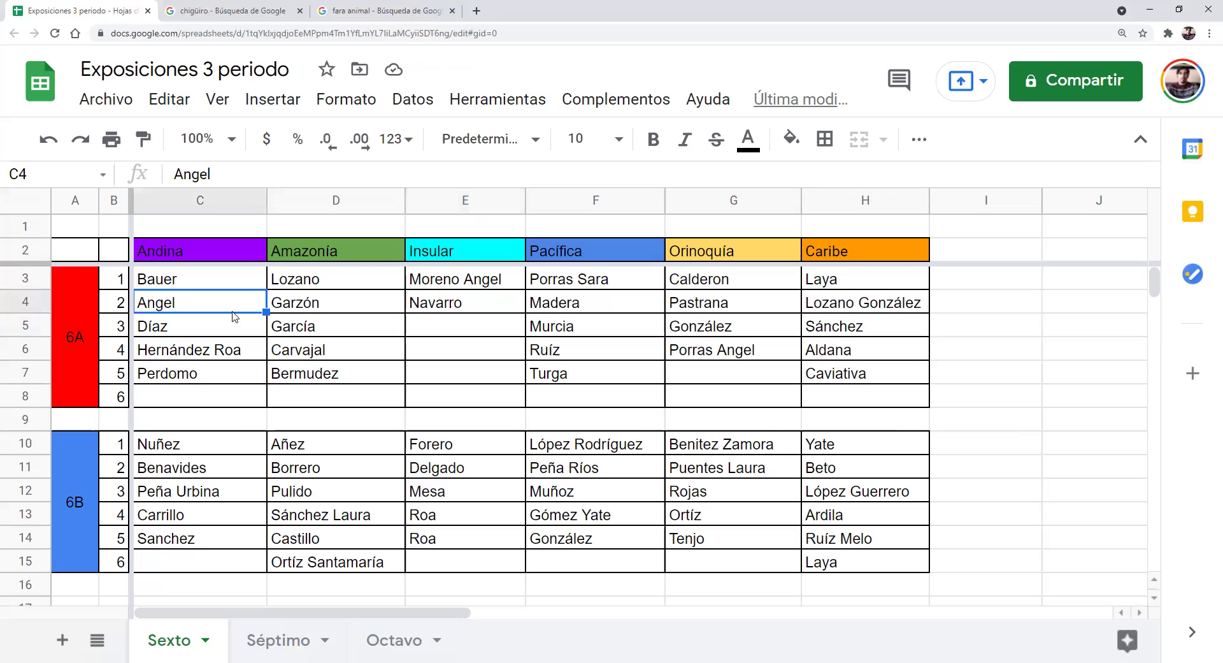
Add the capitalized second name Santiago after the existing name in C4
double_click(214, 302)
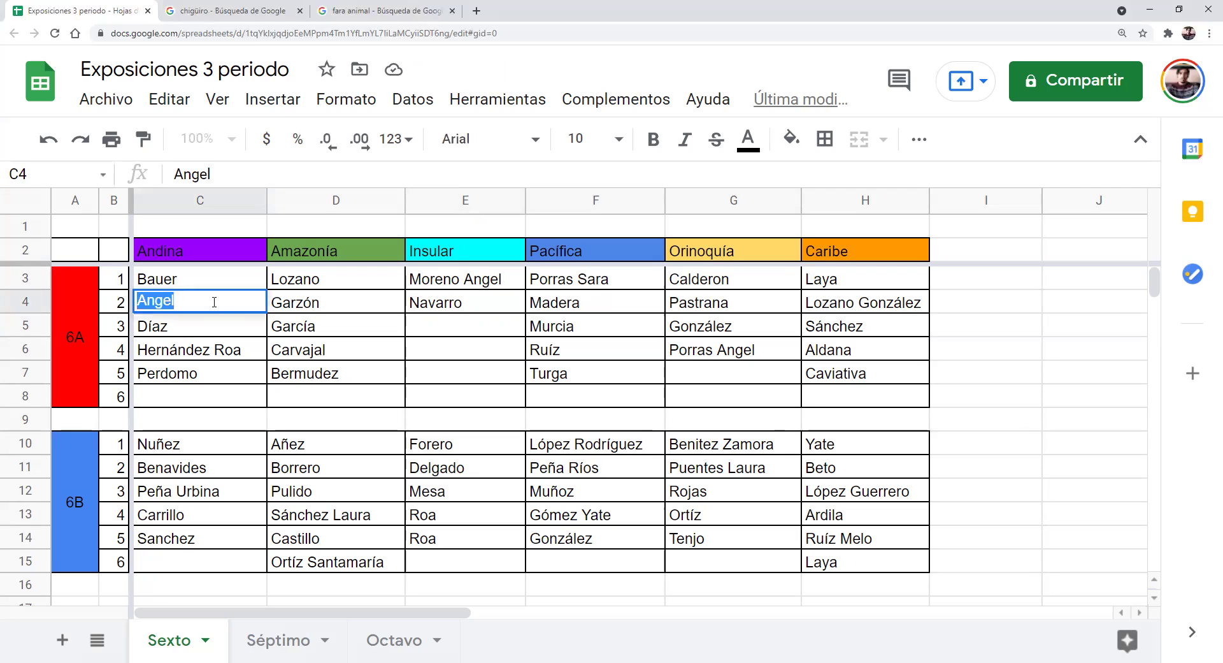
left_click(214, 302)
type("s")
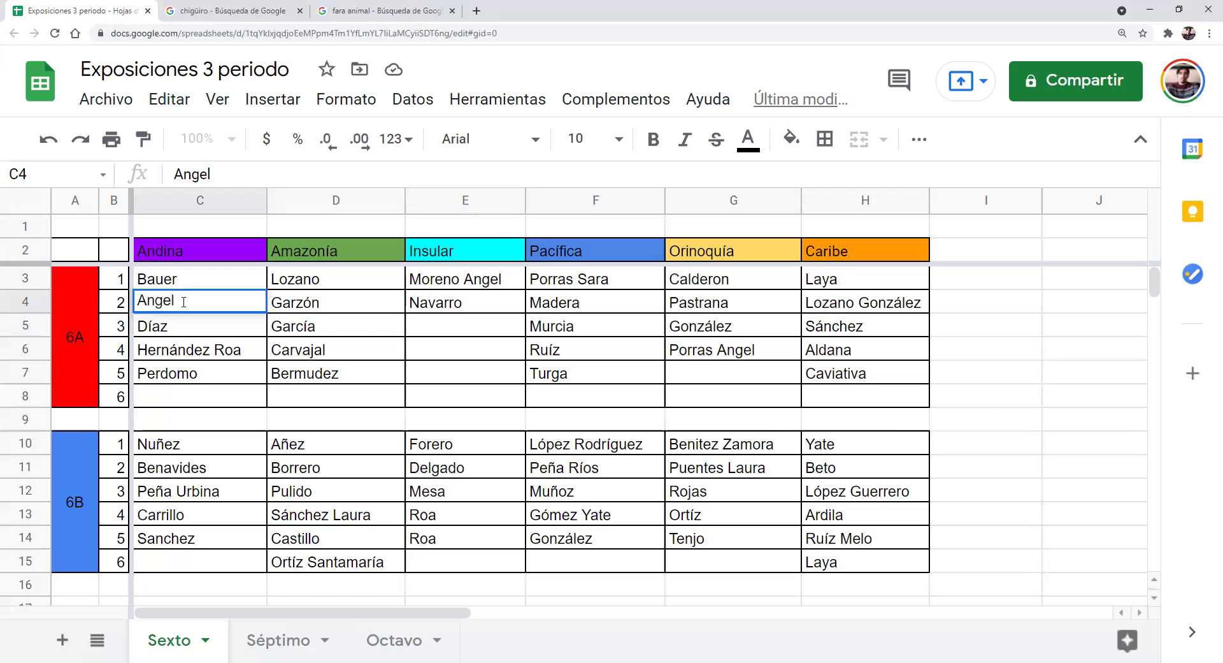
type("antiago")
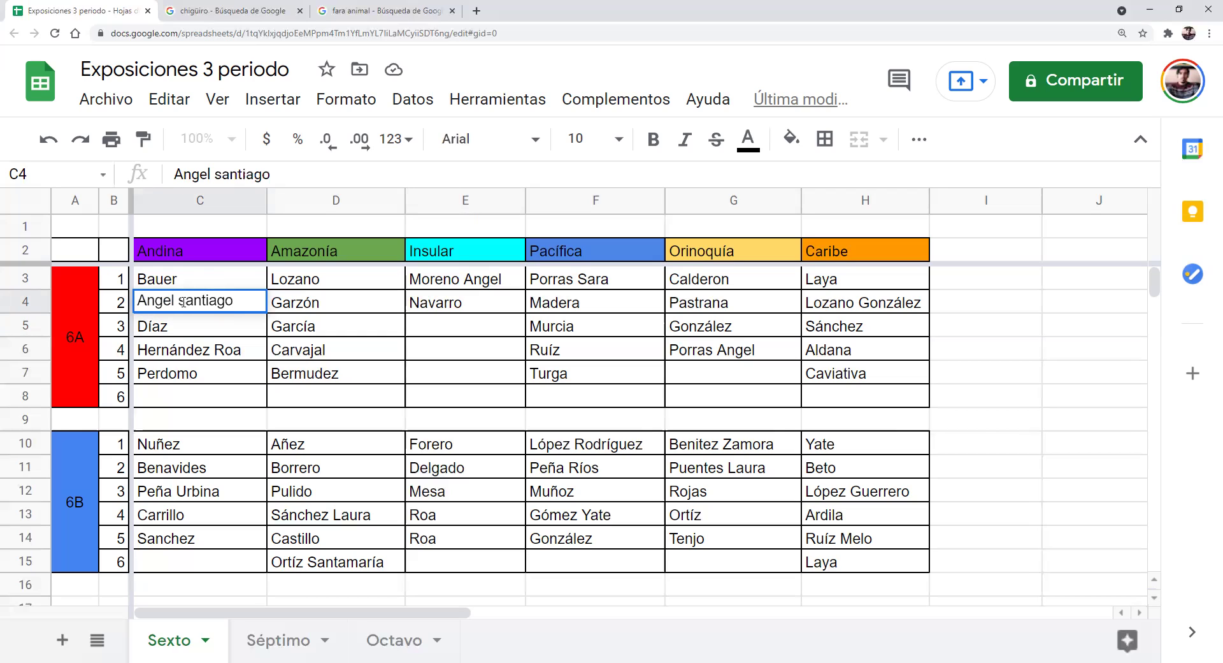
left_click(184, 300)
key("BackSpace")
type("S")
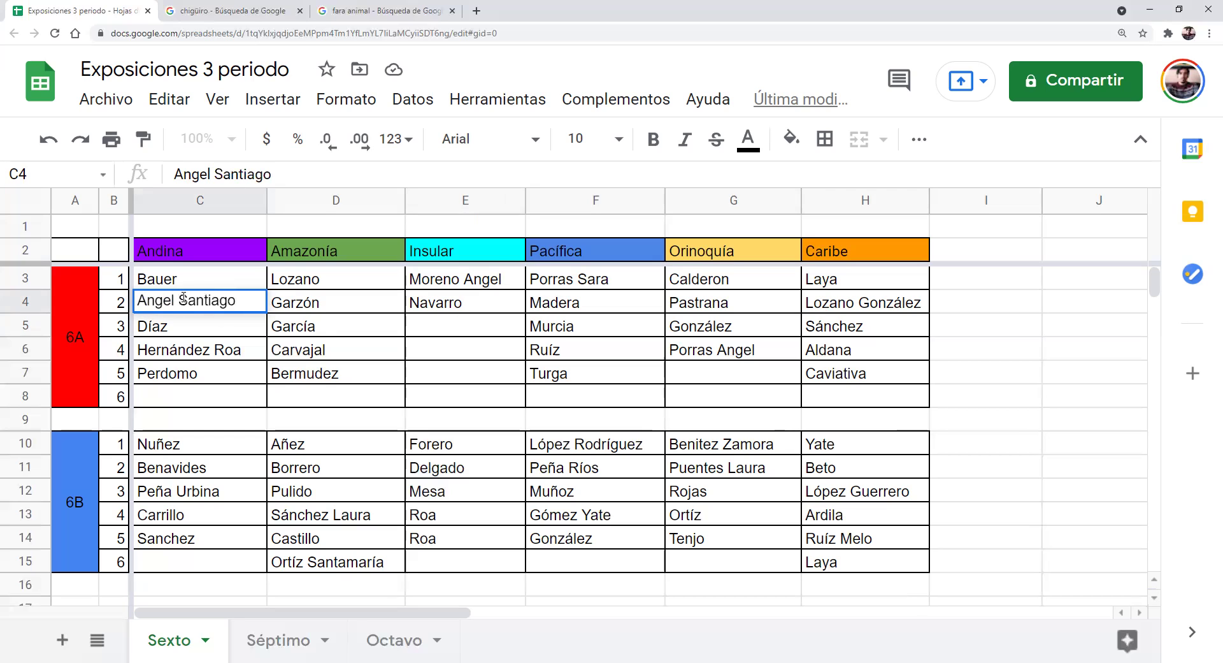
left_click(197, 326)
left_click(168, 311)
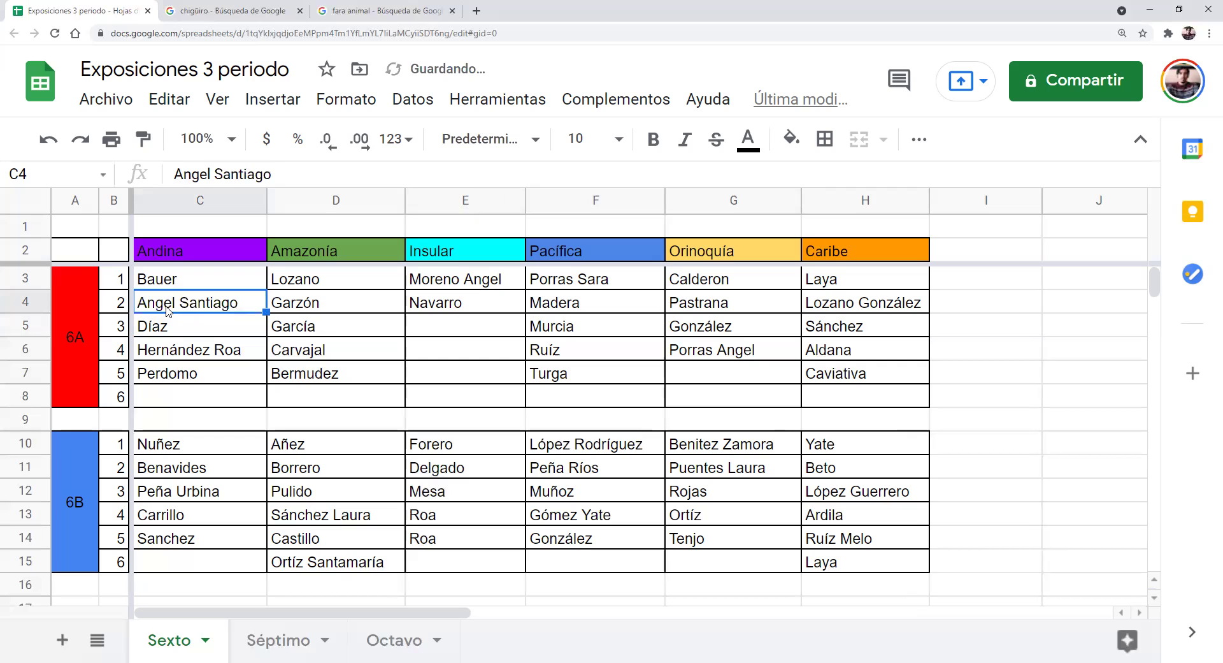
Check E3–E4, then replace the second name in C4 with Joel
left_click(435, 288)
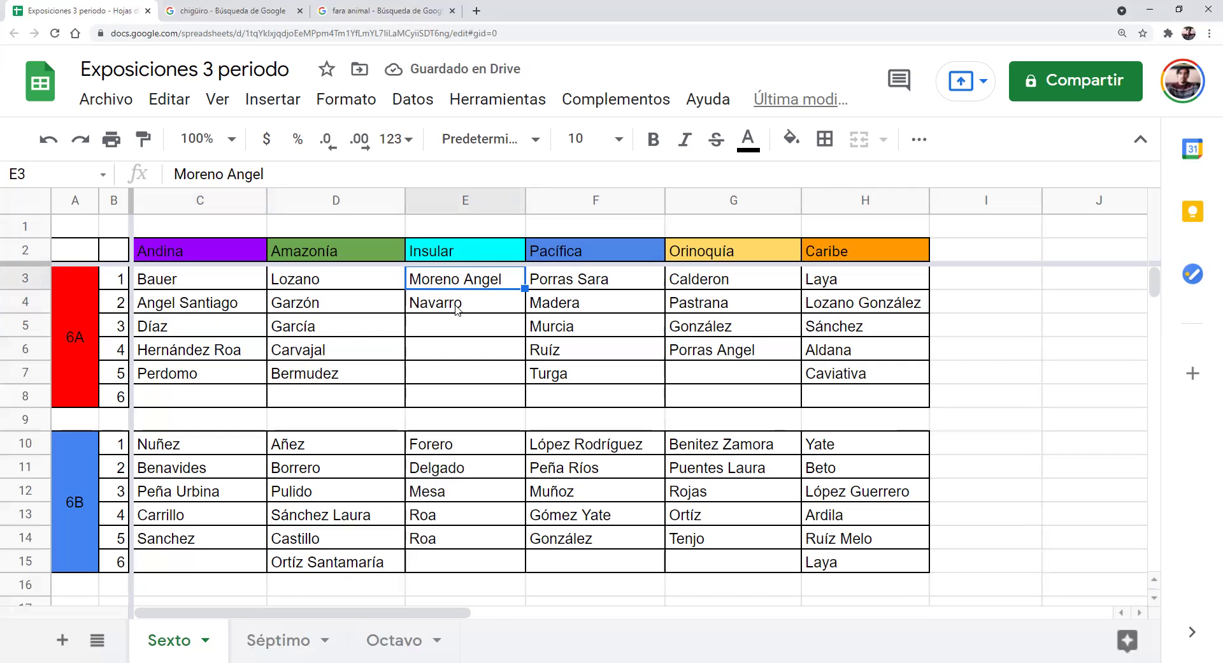
left_click(448, 311)
left_click(446, 325)
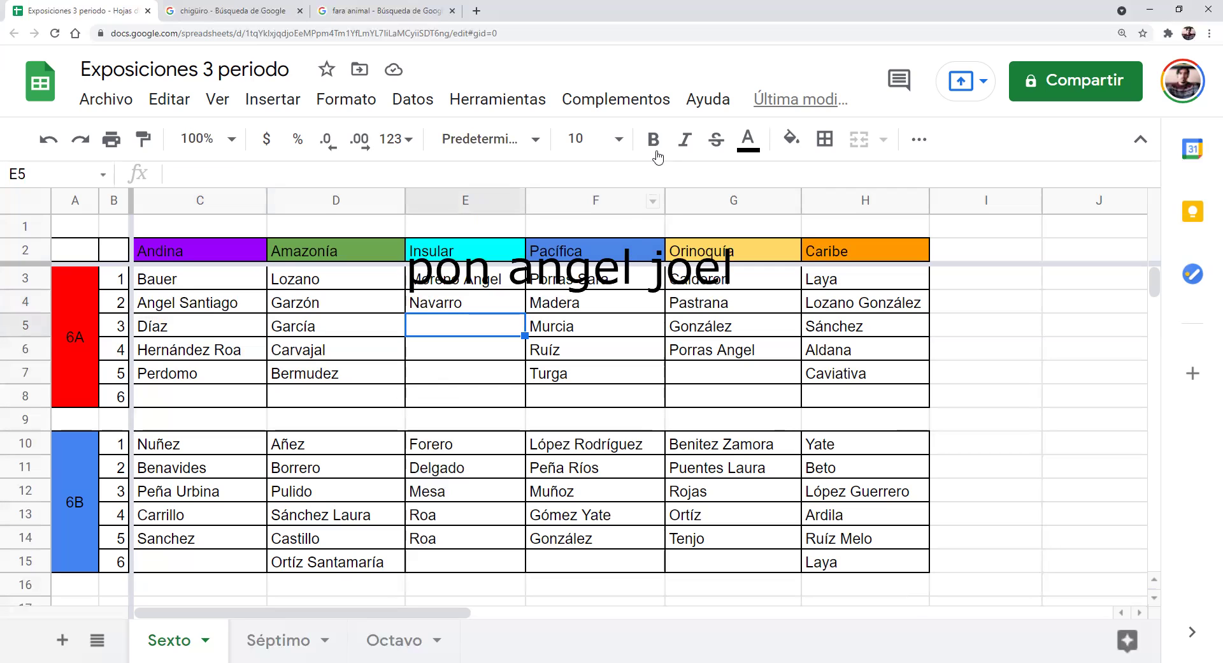
left_click(211, 302)
double_click(211, 302)
type("Joel")
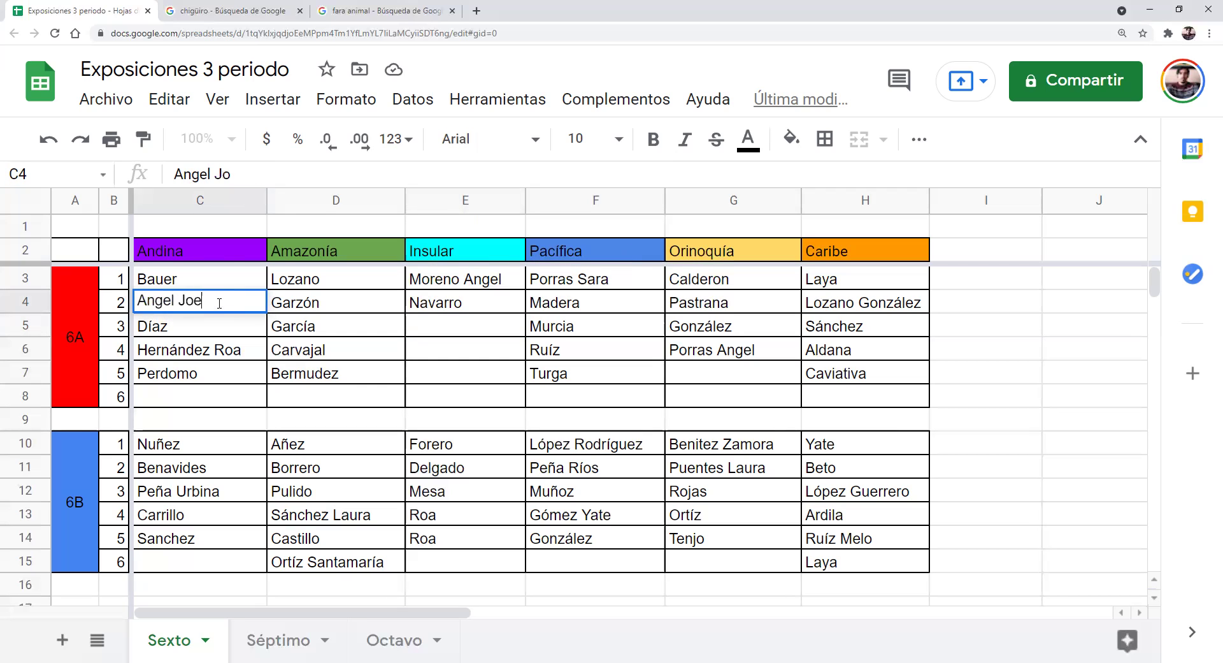
left_click(403, 347)
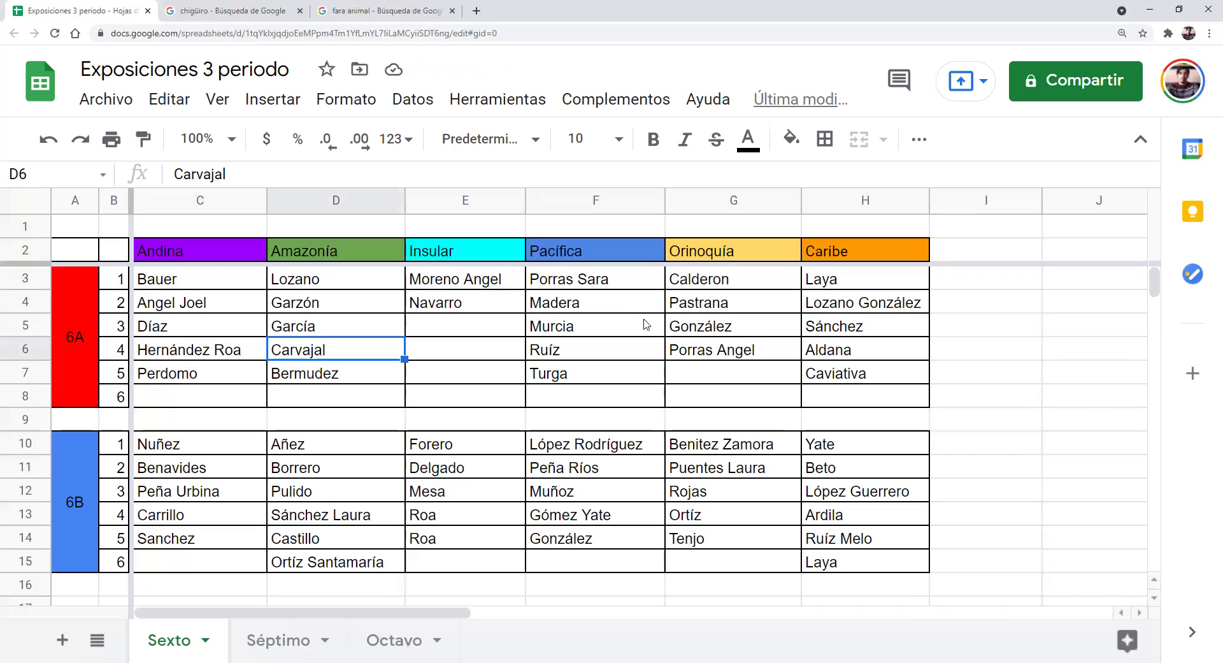
Enter Rodríguez, Ruibiano and Niño in Insular cells E5–E7
left_click_drag(477, 326, 483, 377)
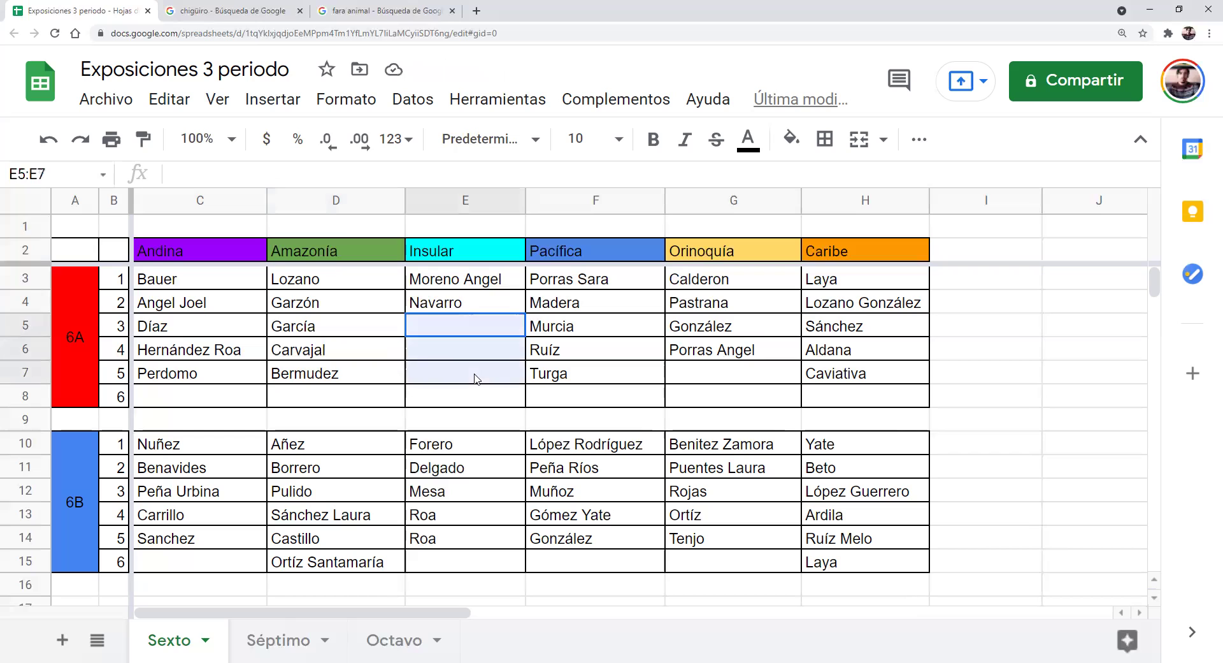
left_click(482, 336)
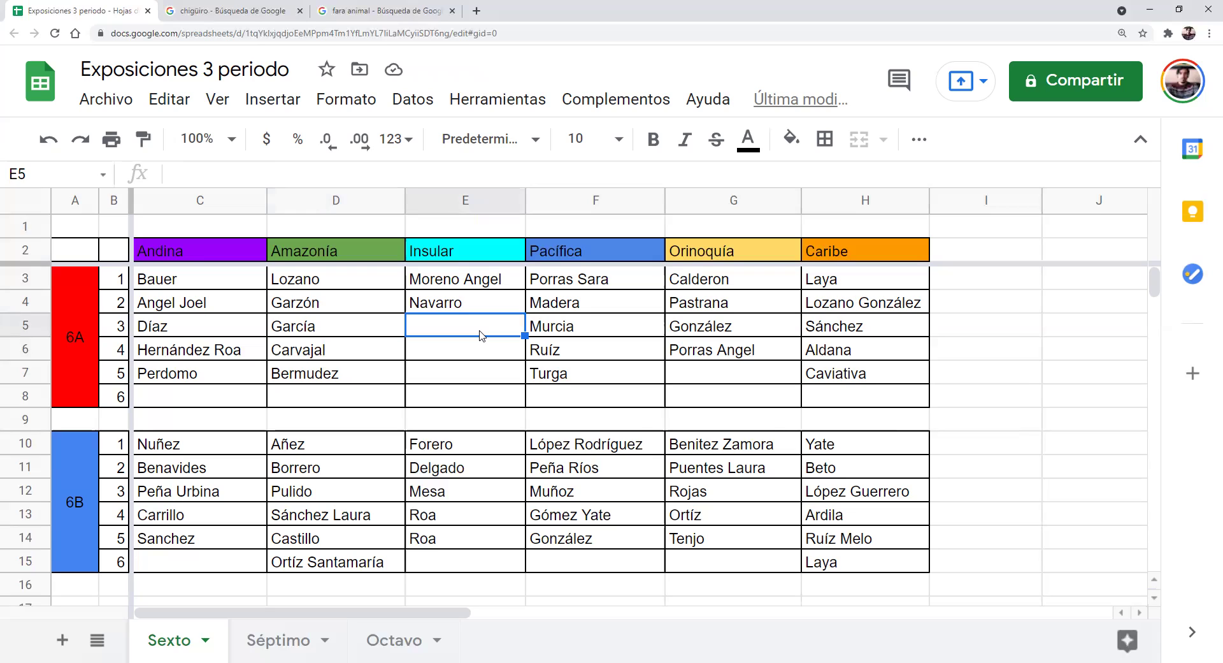
type("Rodríguez")
key("Return")
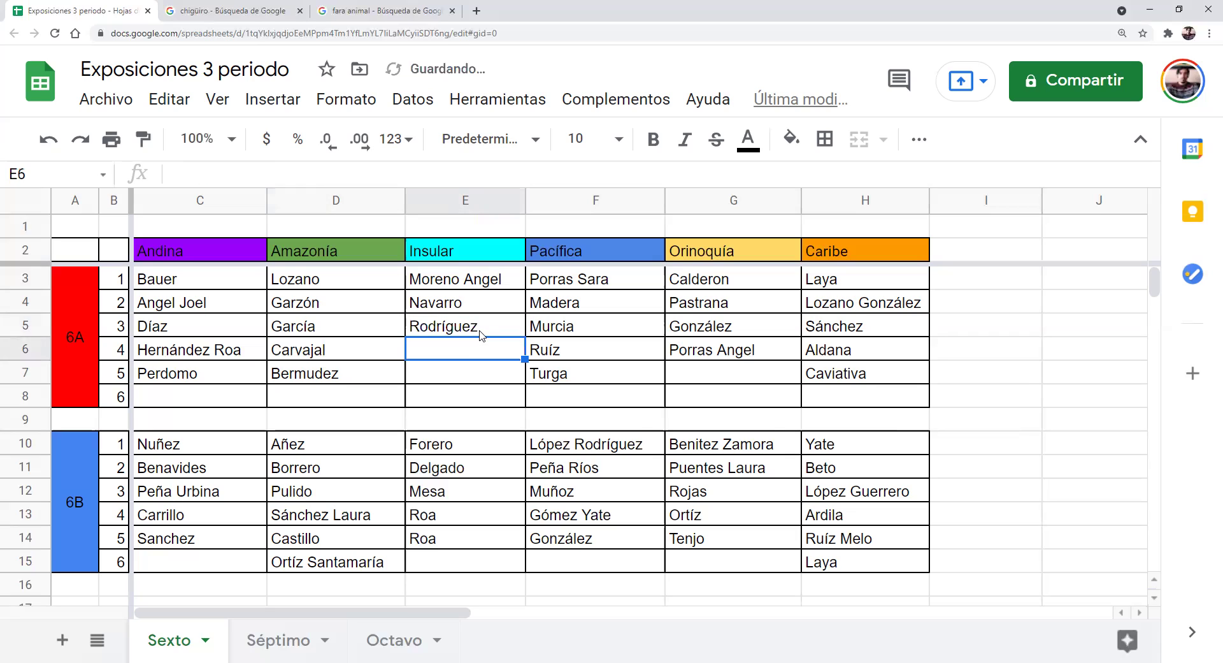
left_click(479, 331)
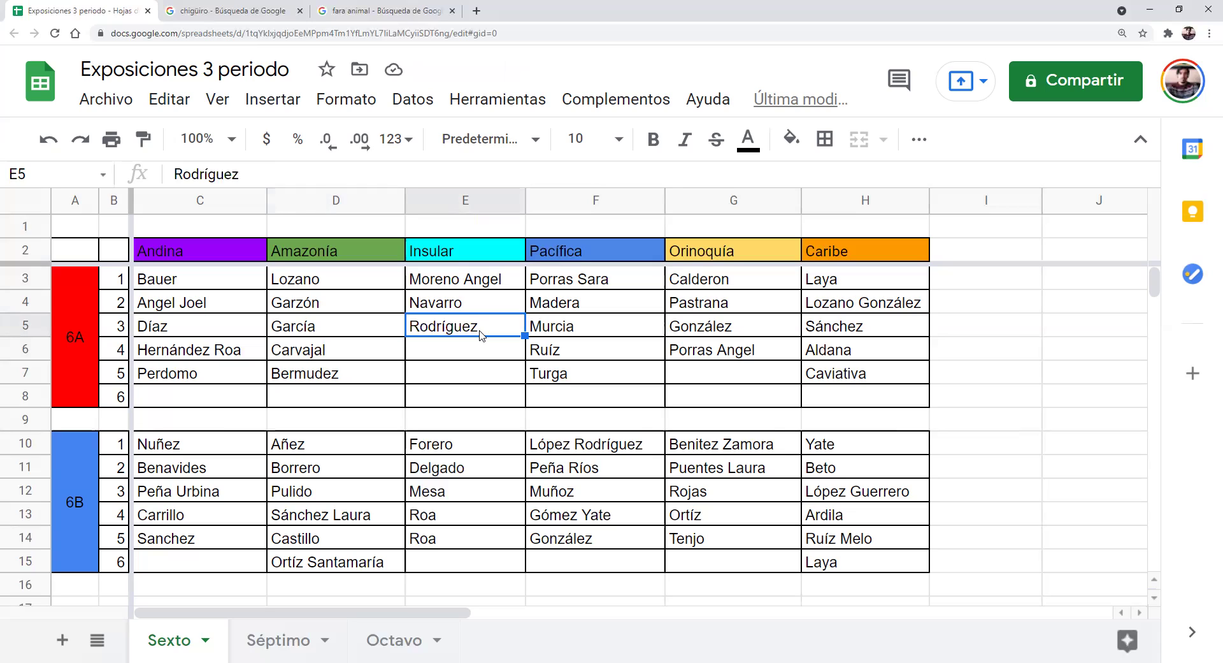
left_click(431, 355)
type("Ruibiano")
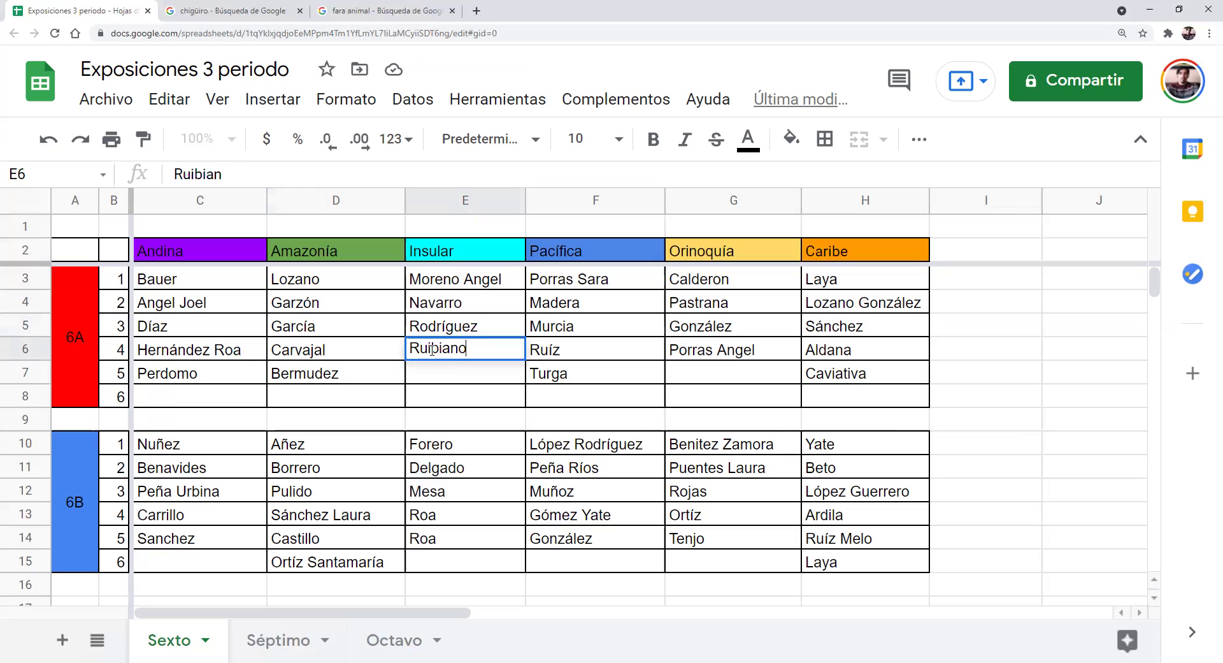
key("Return")
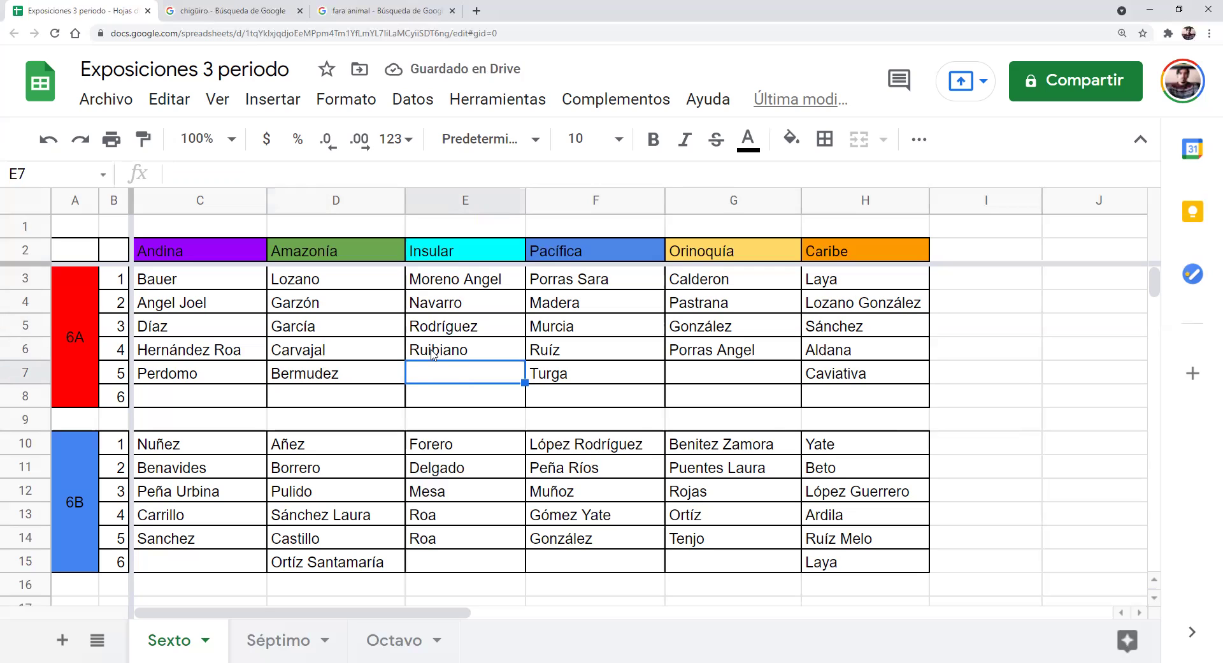
type("Niño")
key("Return")
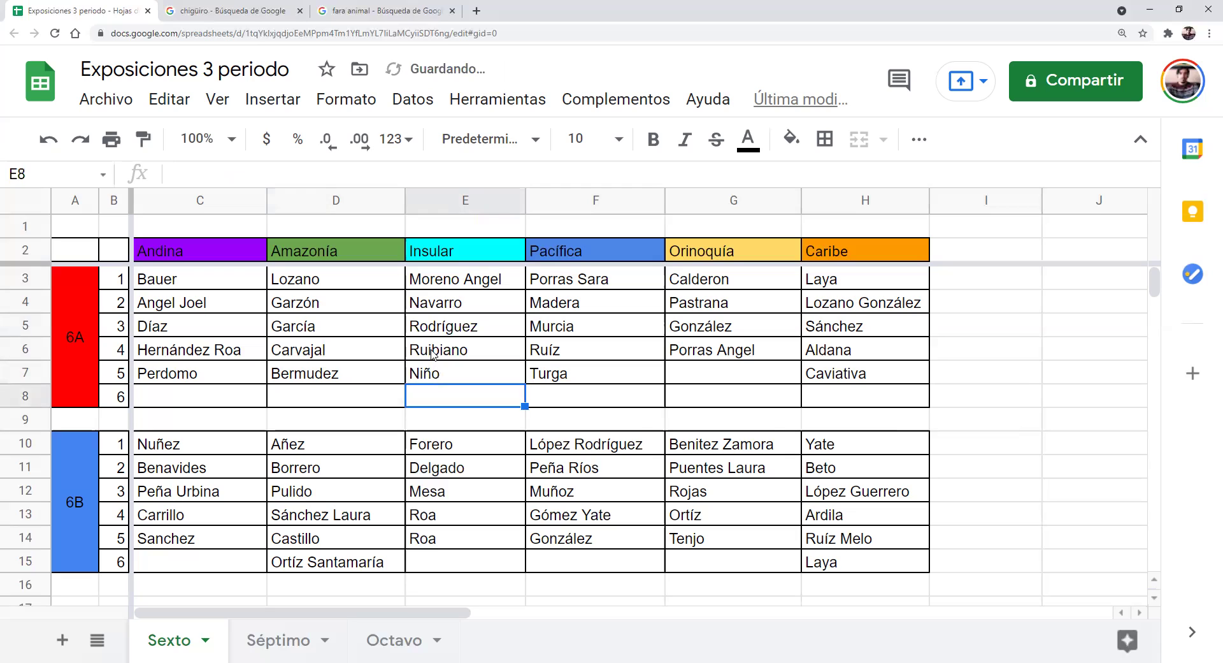
Enter Ávila in Orinoquía cell G7, replacing the unaccented Avila
left_click(700, 376)
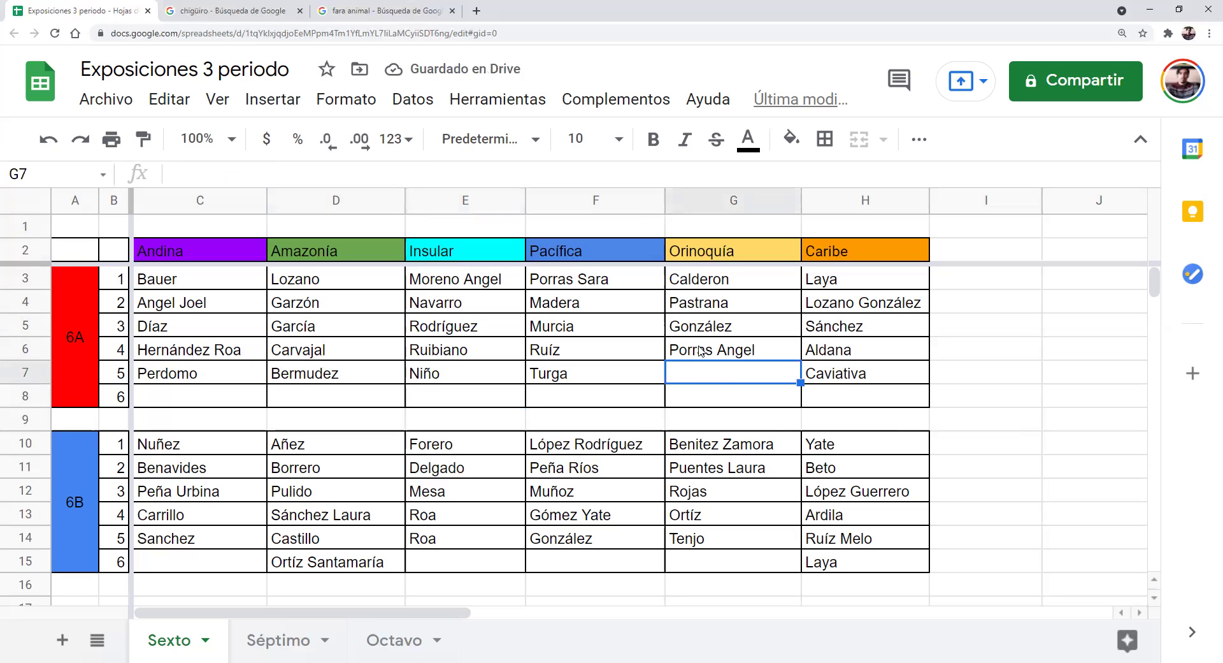
type("Avila")
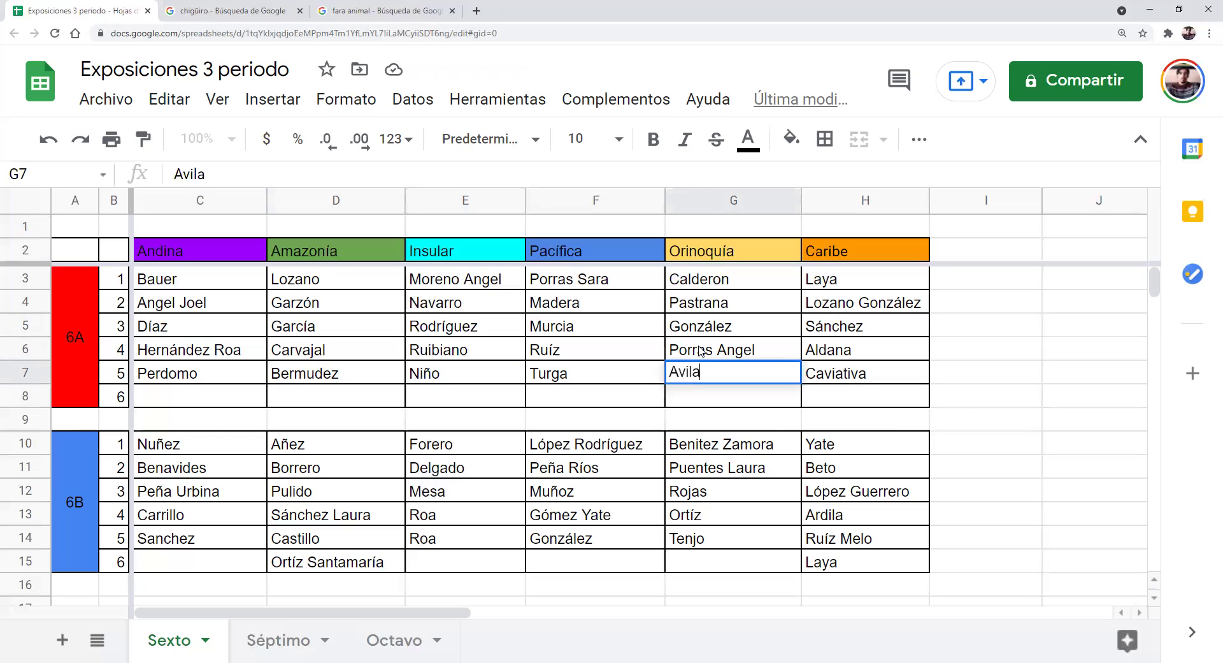
key("Left")
key("Left")
key("Right")
key("Right")
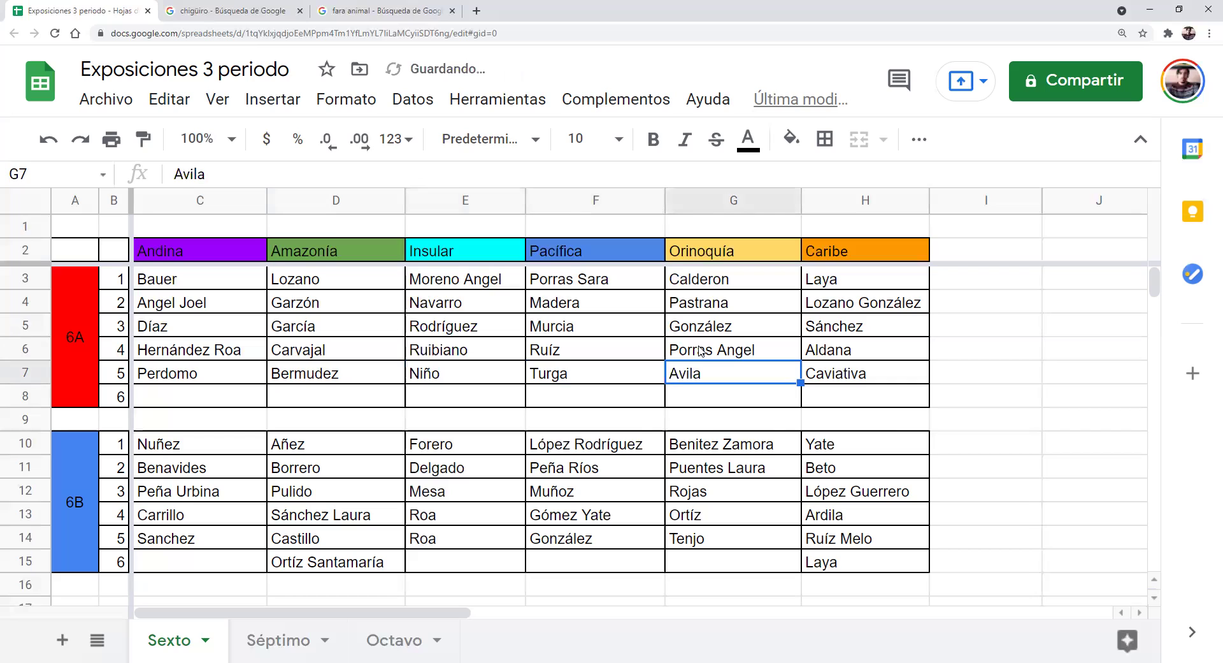
type("Ávila")
key("Return")
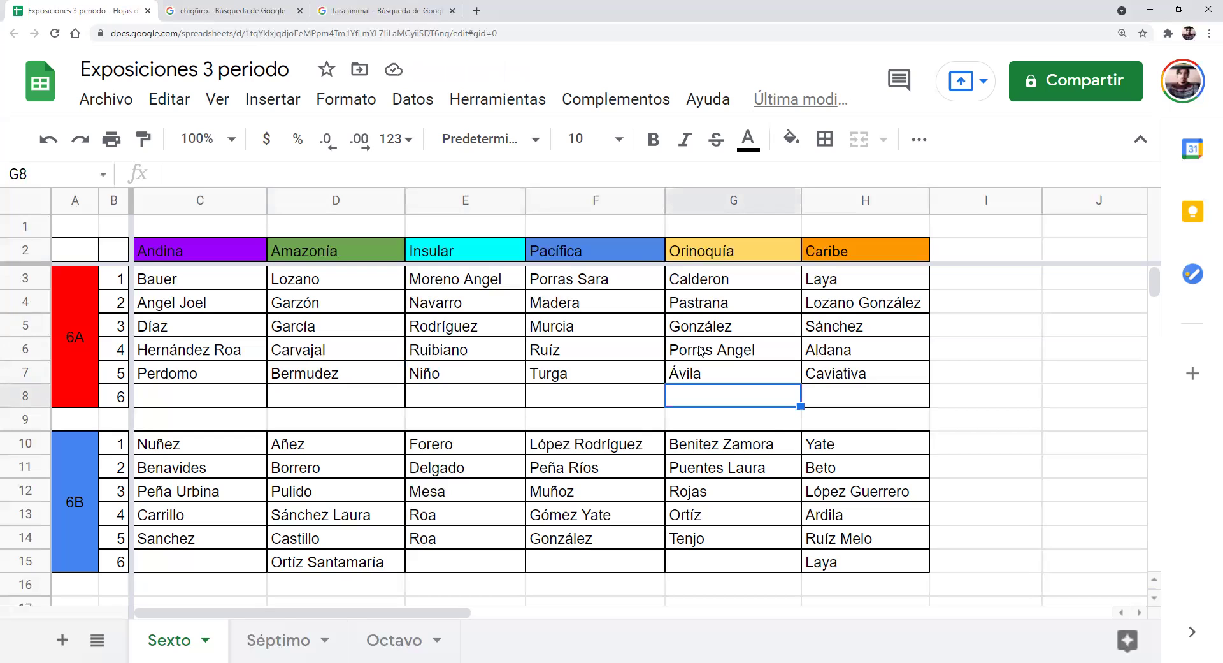
left_click(222, 377)
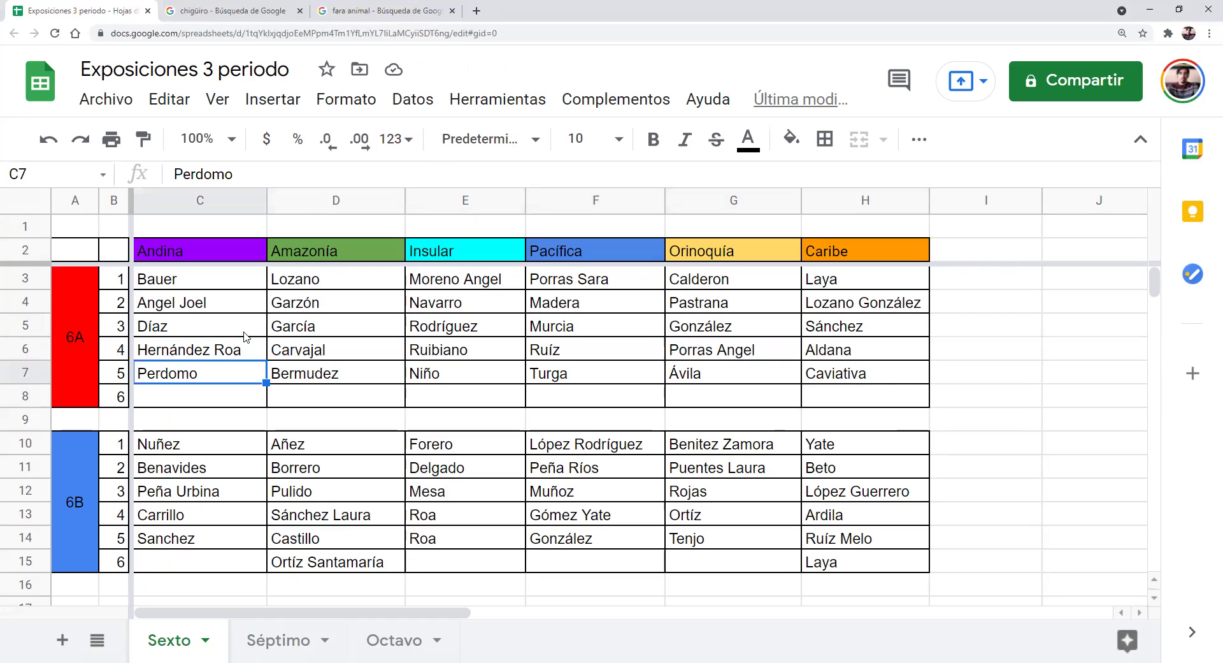
left_click(297, 286)
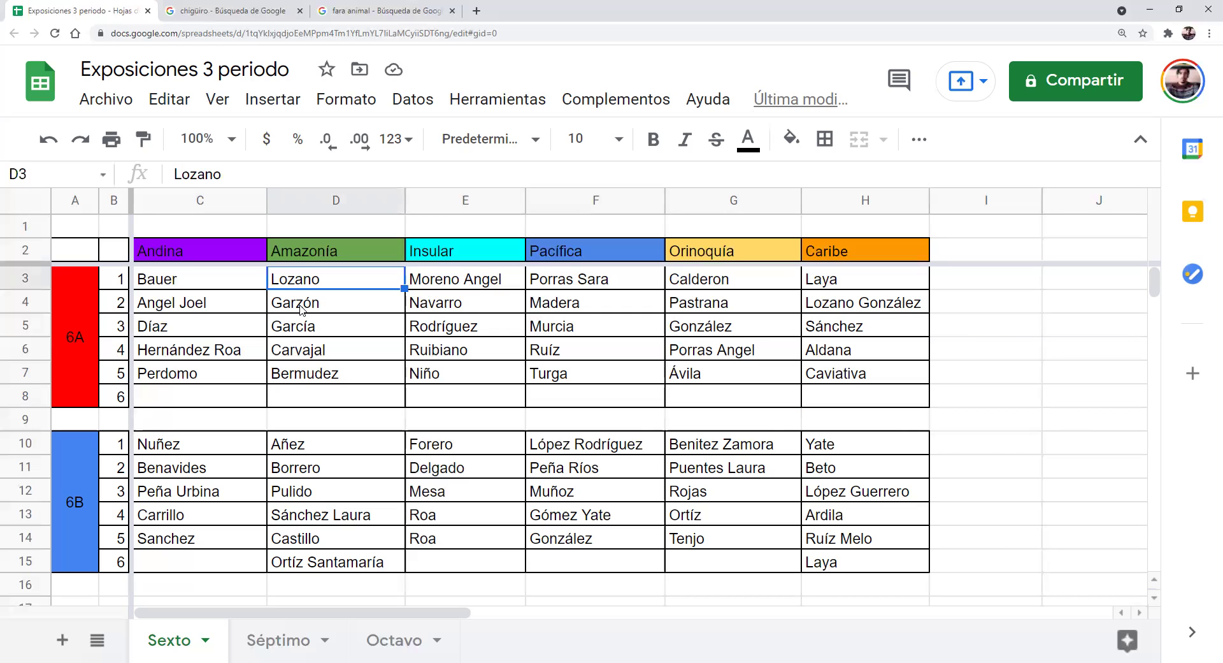
scroll(314, 400, "down", 3)
scroll(314, 400, "up", 3)
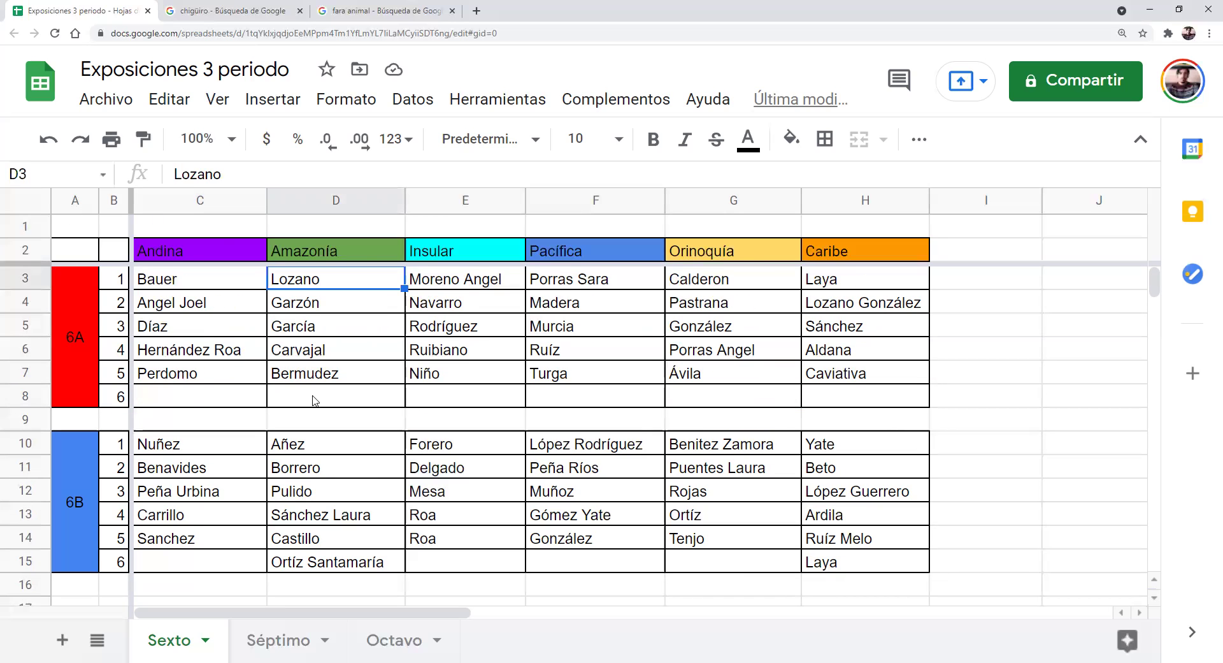
left_click(213, 404)
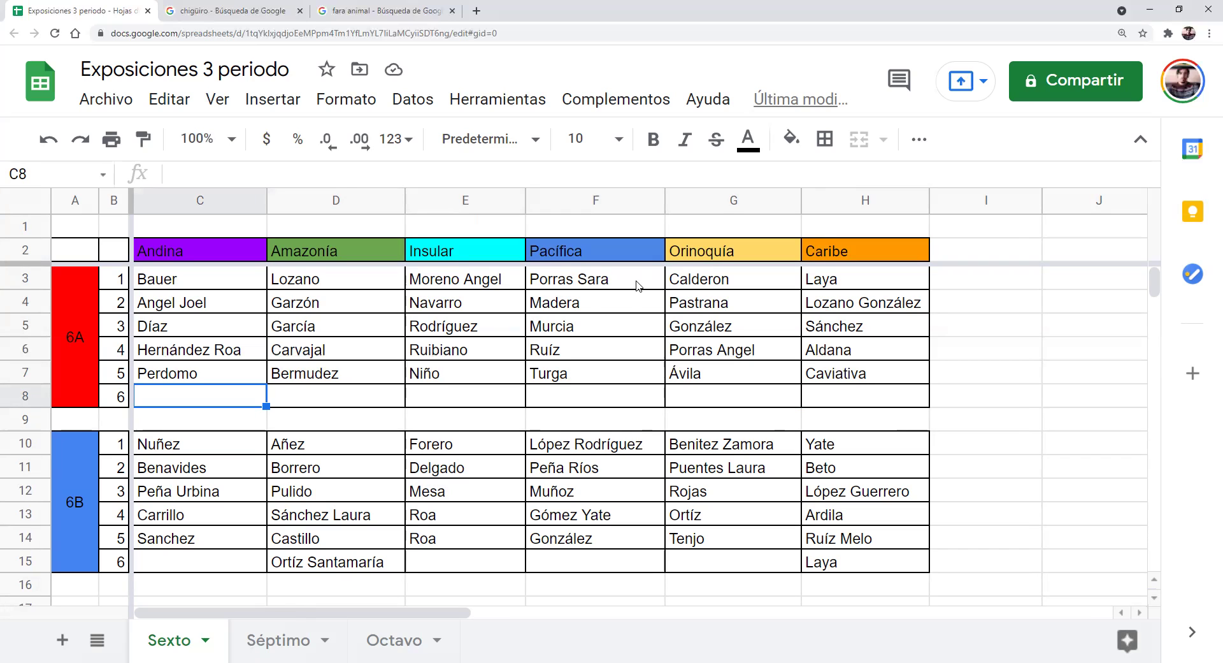
left_click(331, 288)
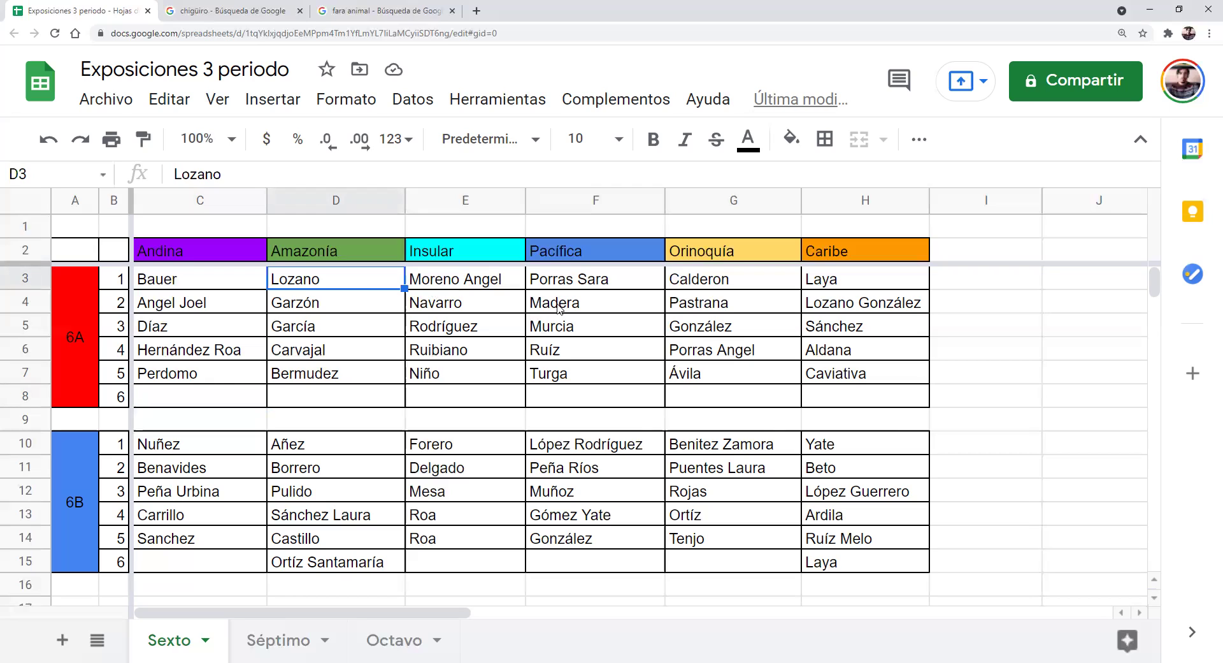
left_click(191, 397)
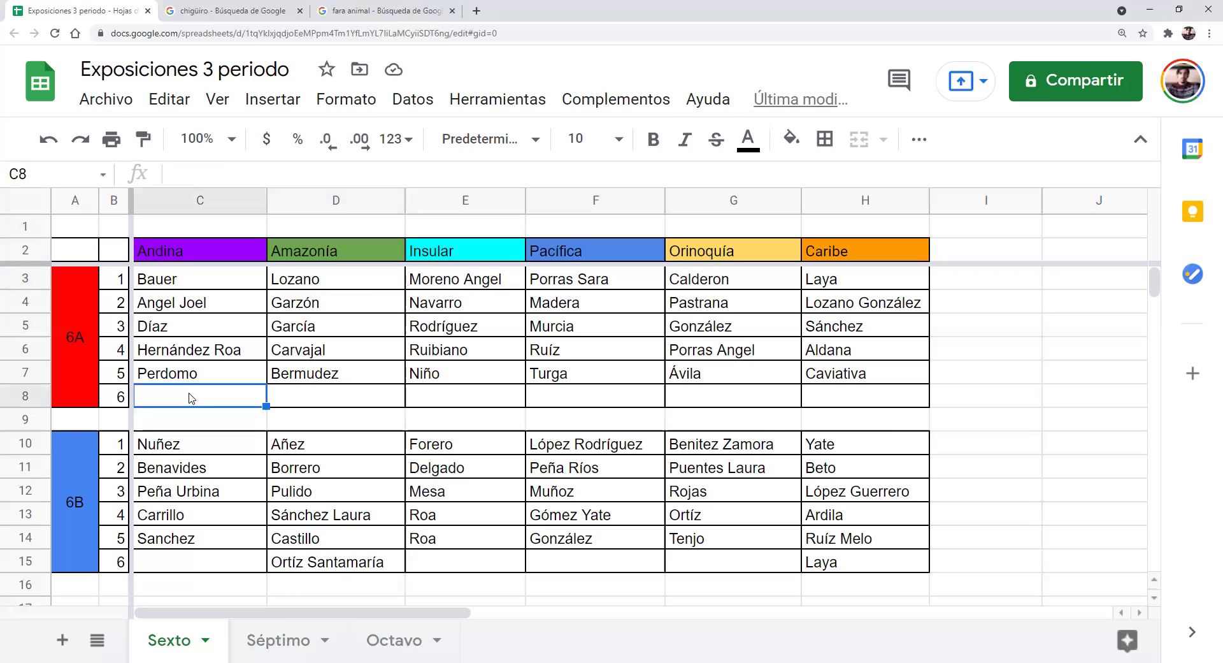
double_click(190, 395)
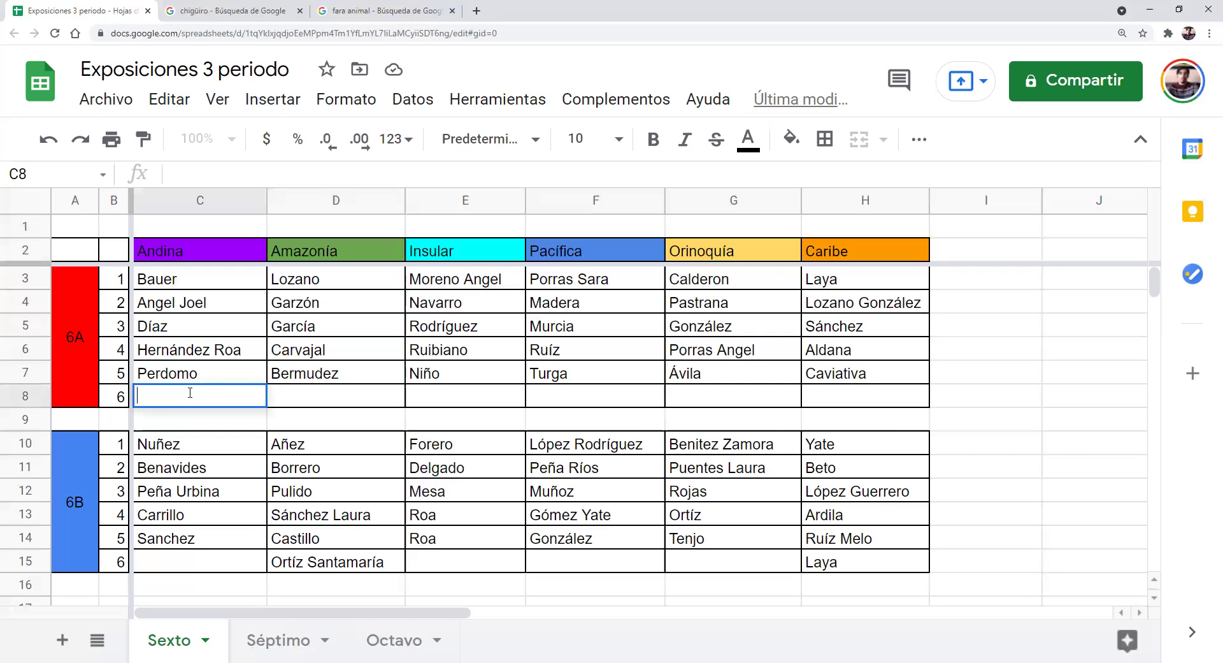
type("Aldana")
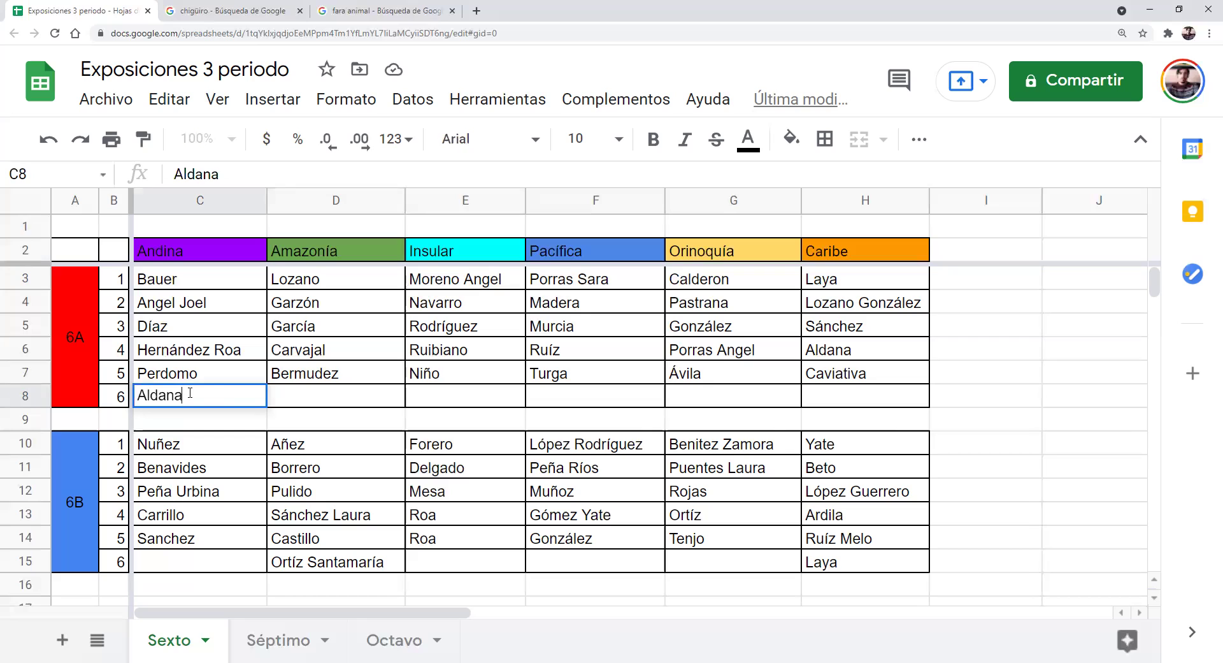
left_click(331, 404)
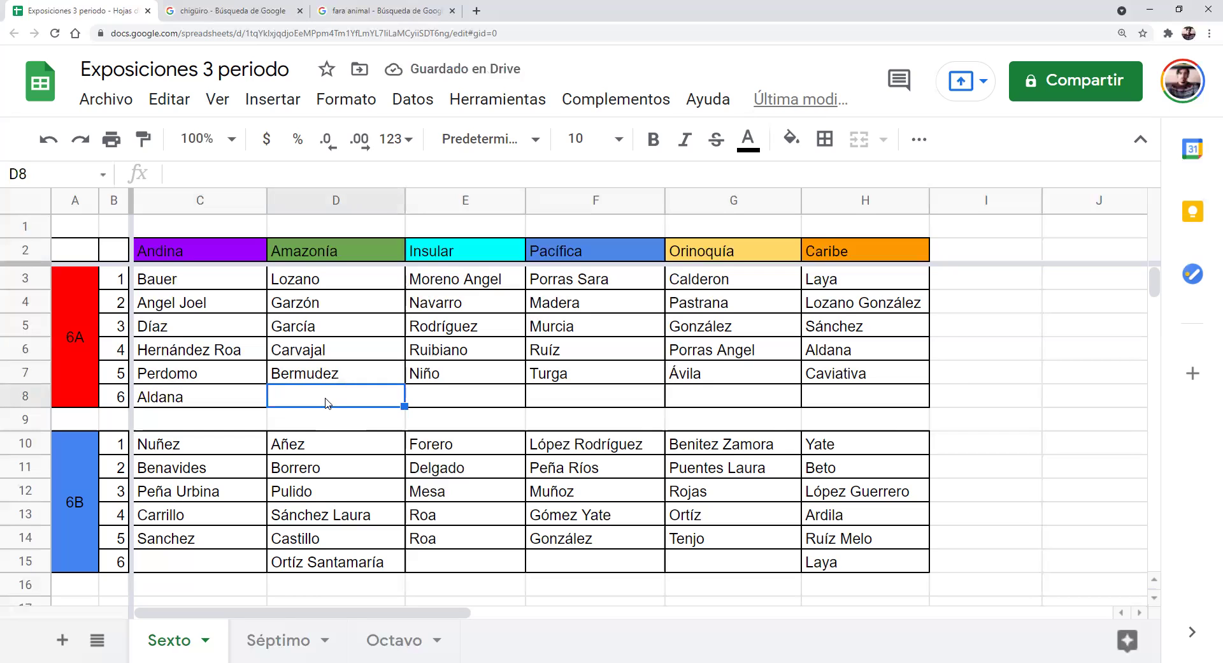
left_click(189, 403)
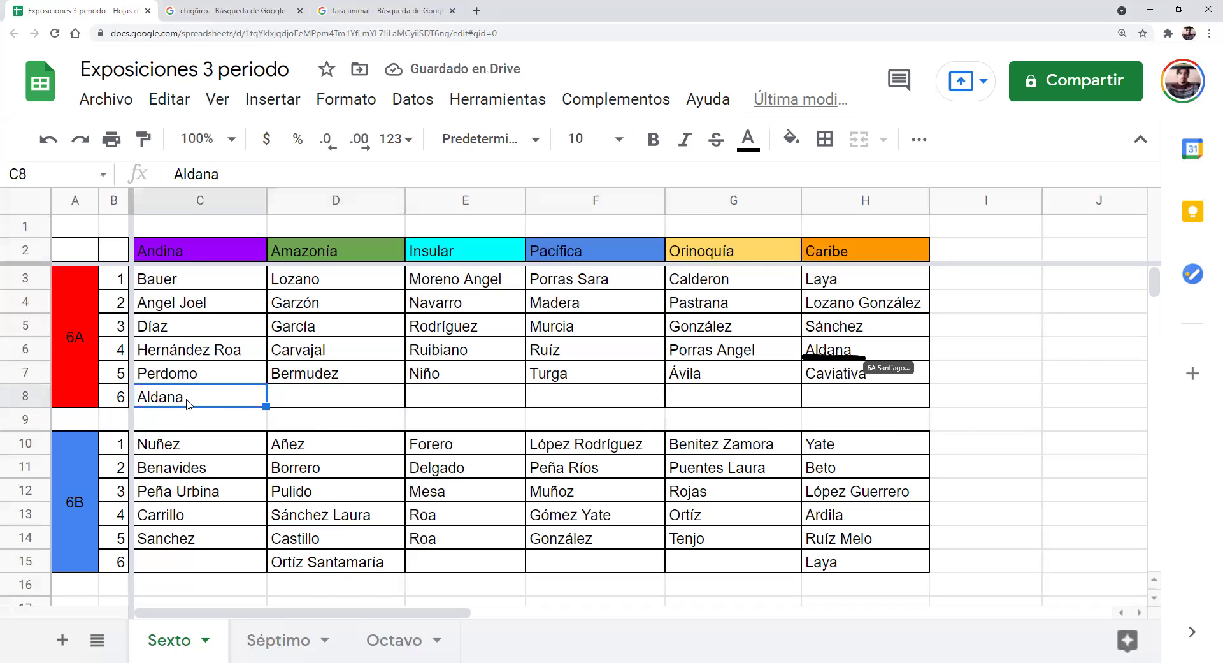
key("Delete")
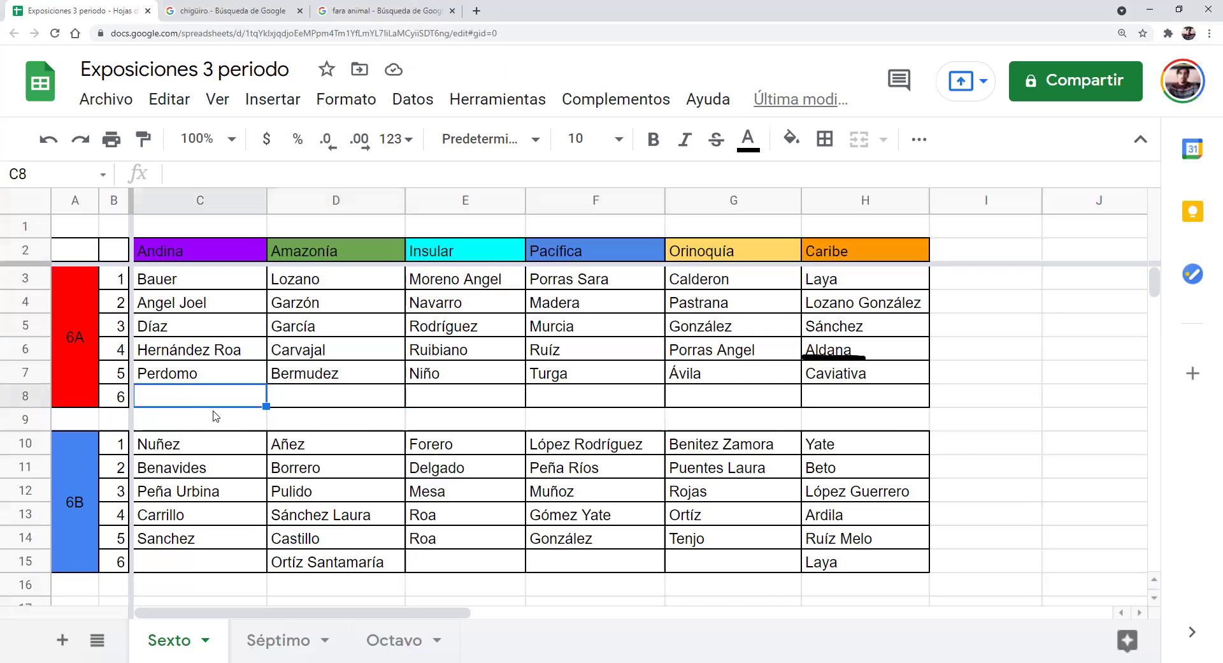
type("Ríos ")
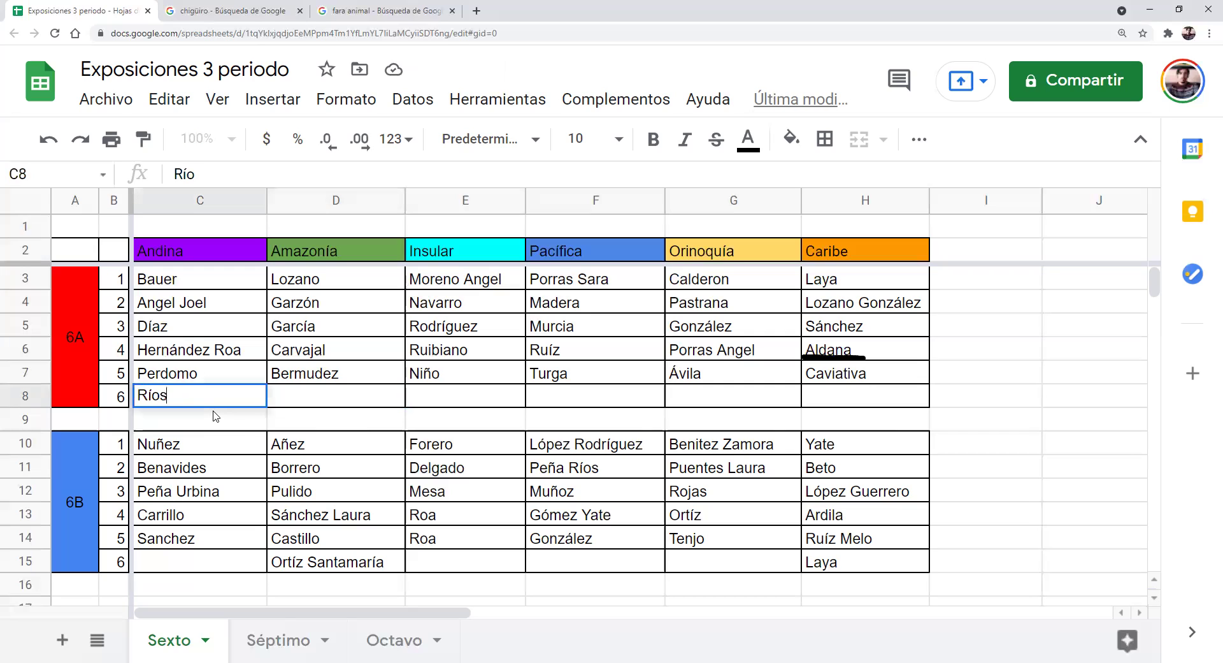
type("San")
key("BackSpace")
key("BackSpace")
key("BackSpace")
key("BackSpace")
key("BackSpace")
key("BackSpace")
key("BackSpace")
key("BackSpace")
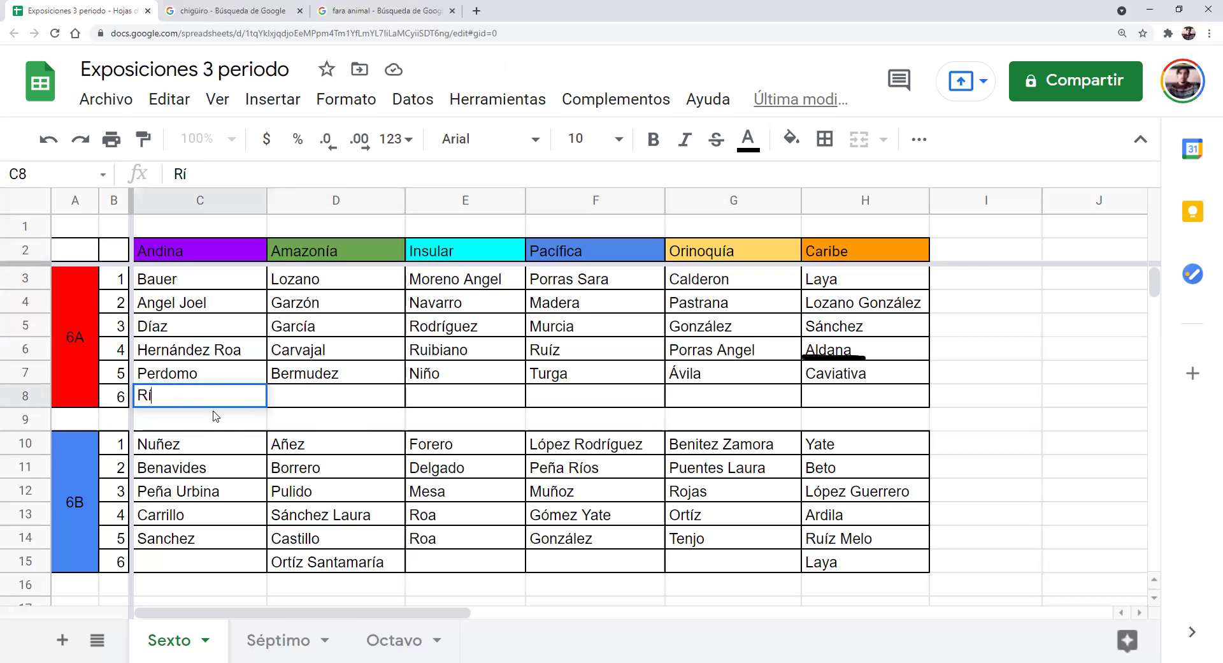
type("Sánchez R")
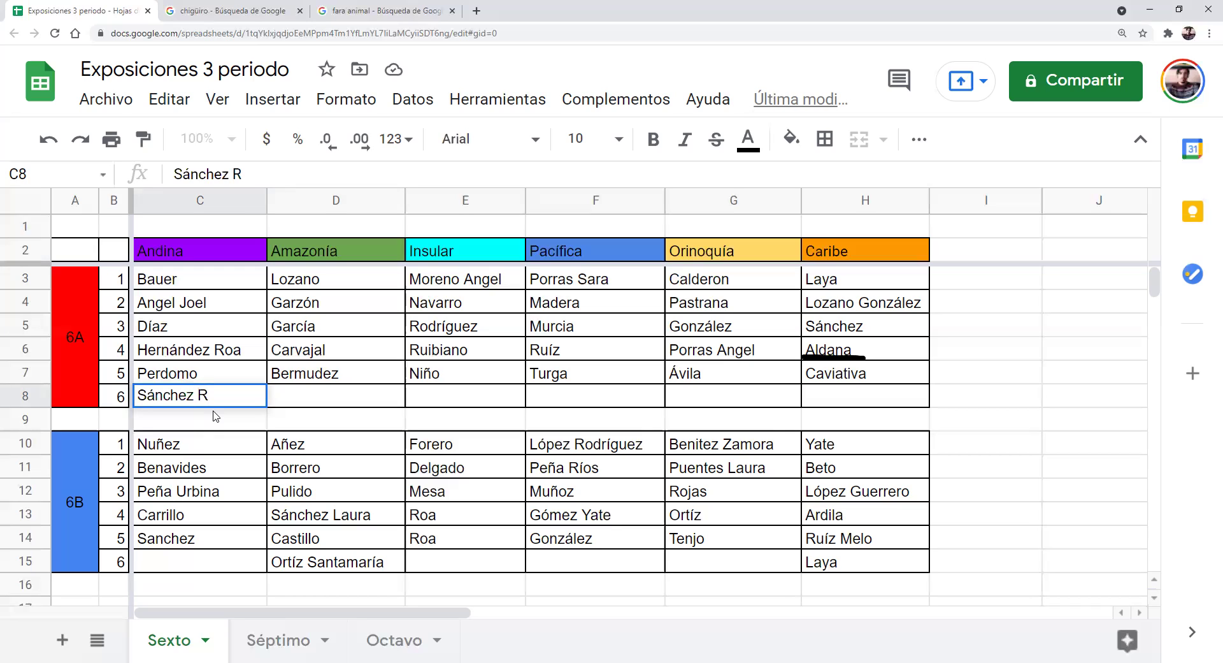
key("BackSpace")
key("BackSpace")
key("BackSpace")
key("BackSpace")
key("BackSpace")
key("BackSpace")
key("BackSpace")
key("BackSpace")
key("BackSpace")
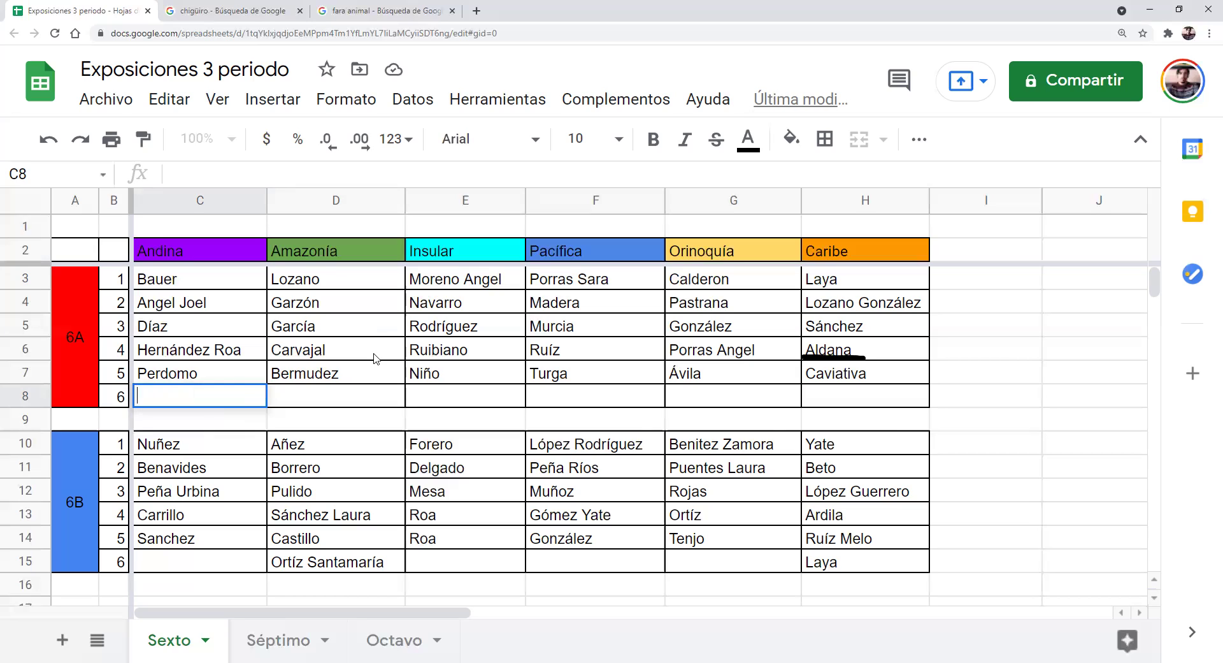
left_click(861, 350)
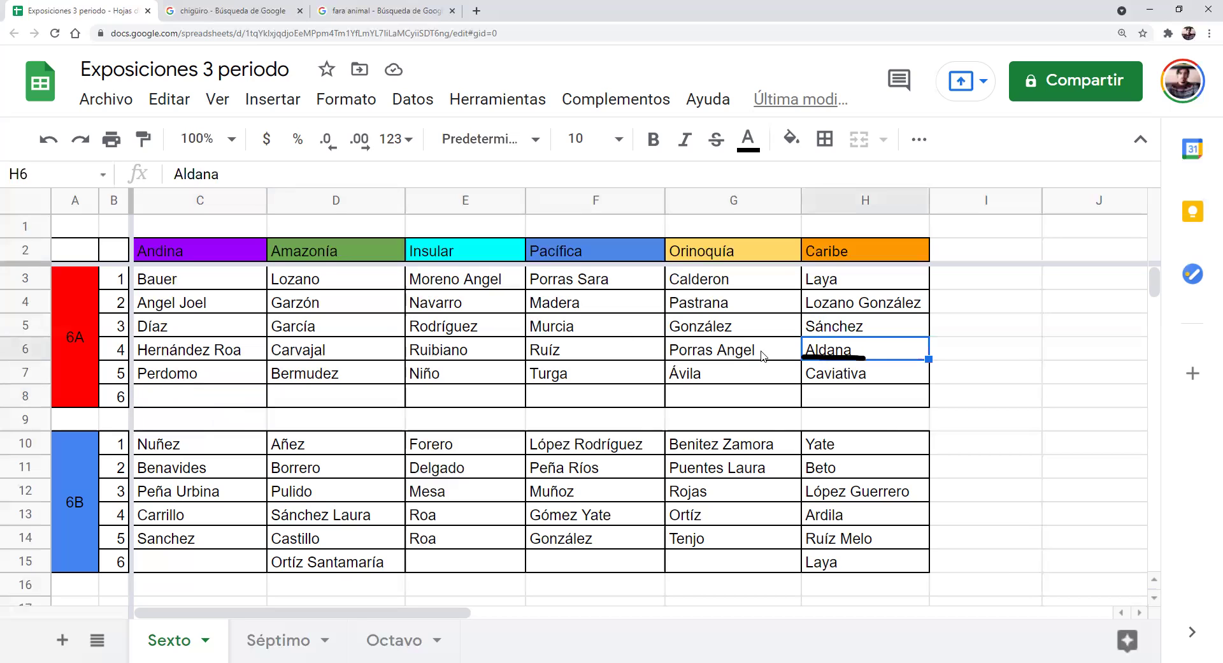
left_click(253, 398)
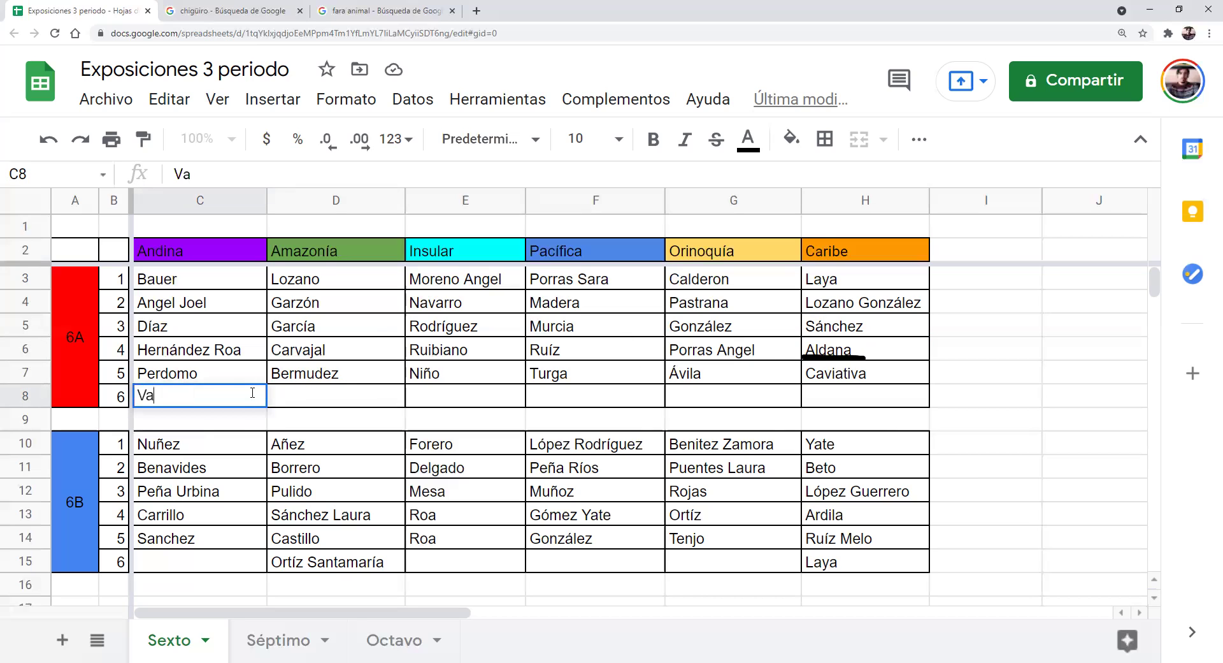
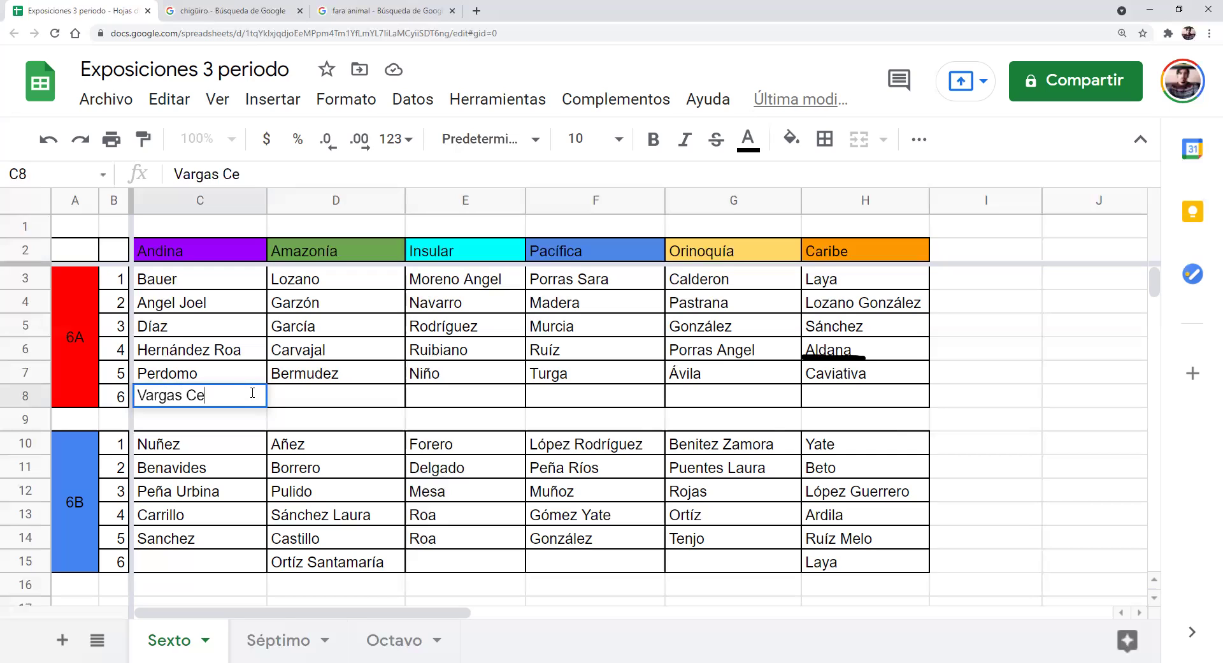
key("Tab")
key("Tab")
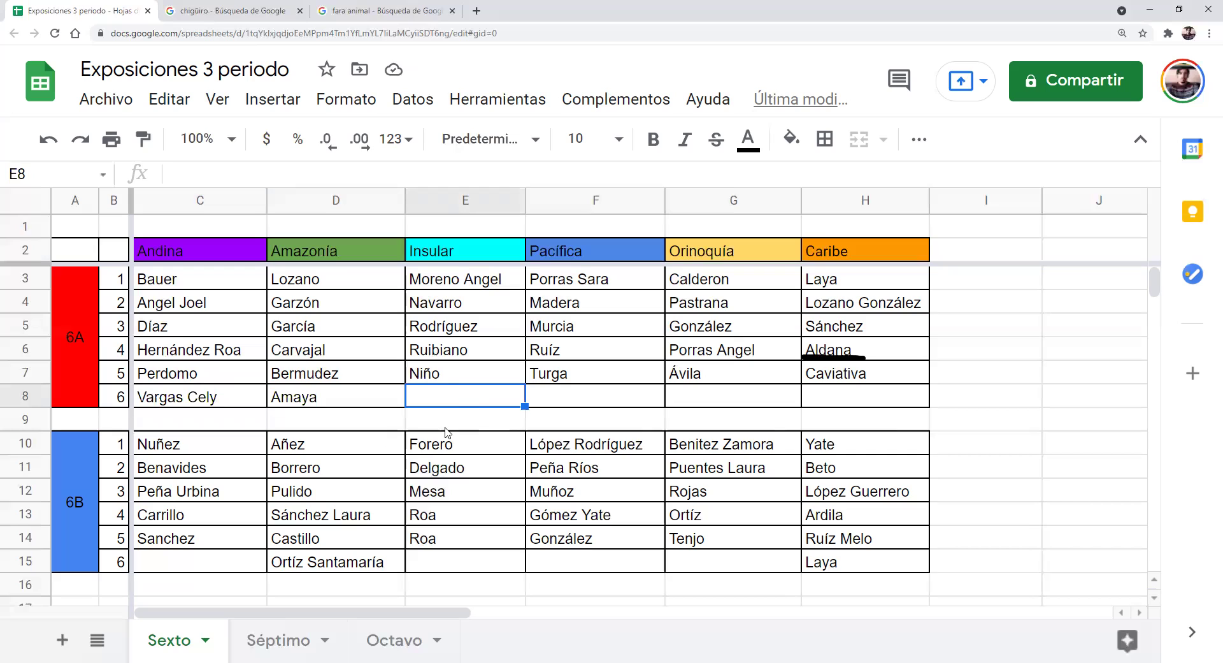
left_click(229, 249)
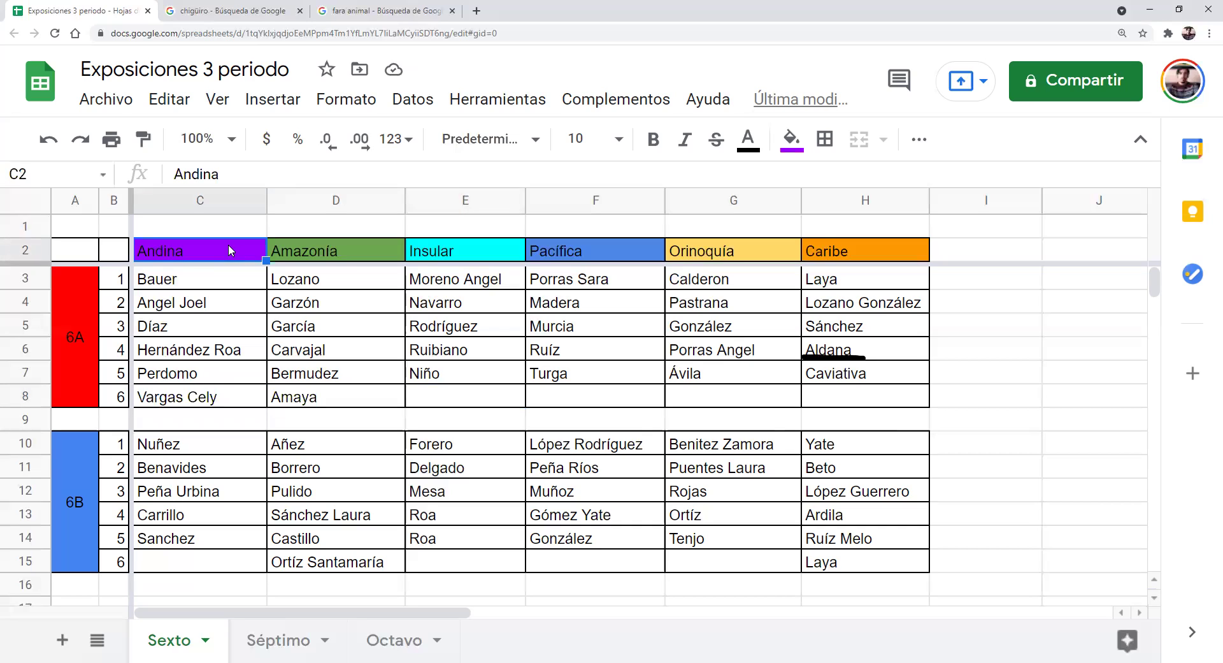
key("Down")
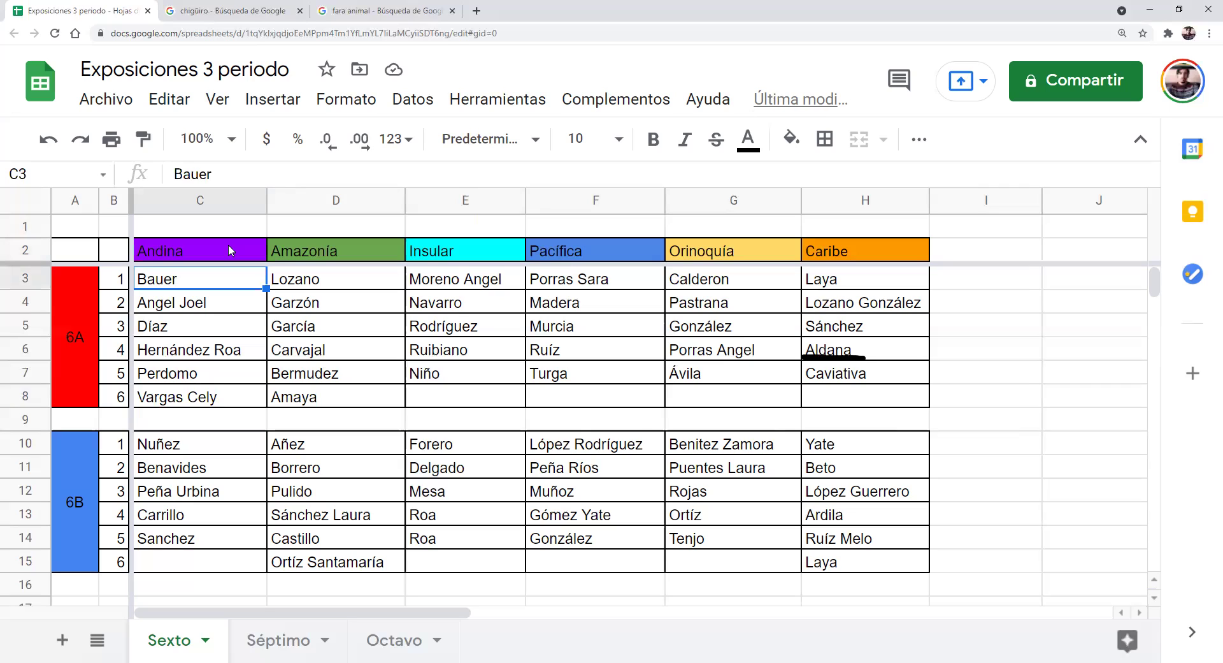
key("Down")
key("Down")
key("Down")
key("Down")
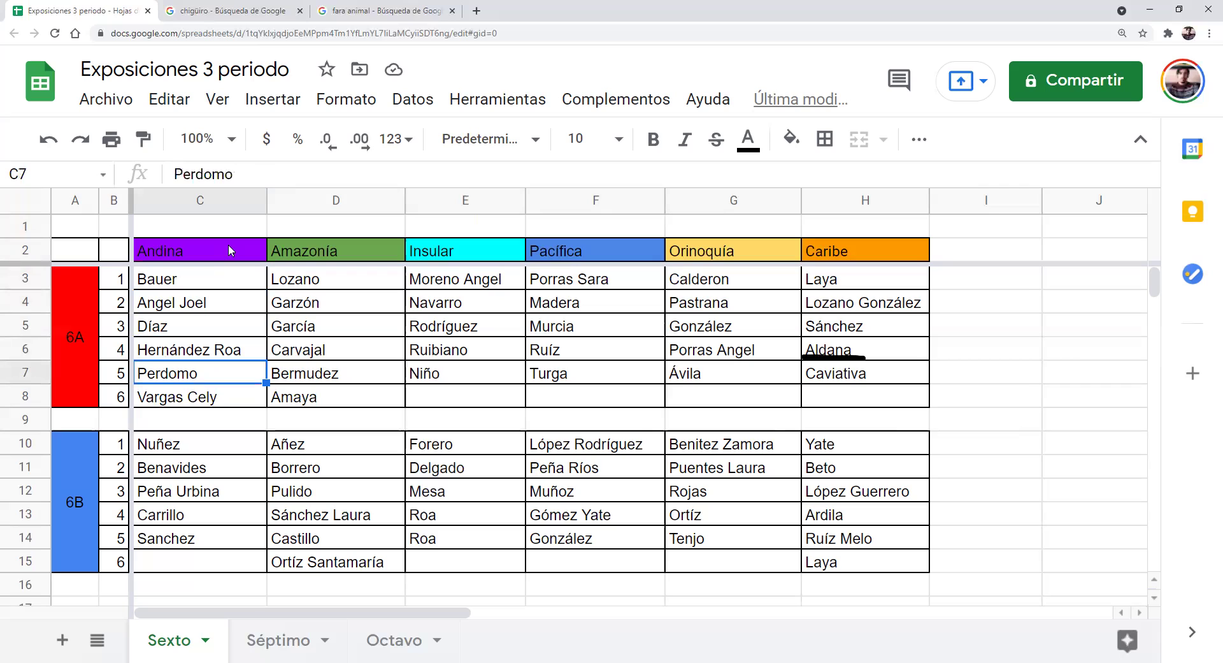
key("Down")
key("Up")
key("Right")
key("Right")
key("Up")
key("Up")
key("Left")
key("Up")
key("Up")
key("Up")
key("Up")
key("Down")
key("Down")
key("Down")
key("Down")
key("Down")
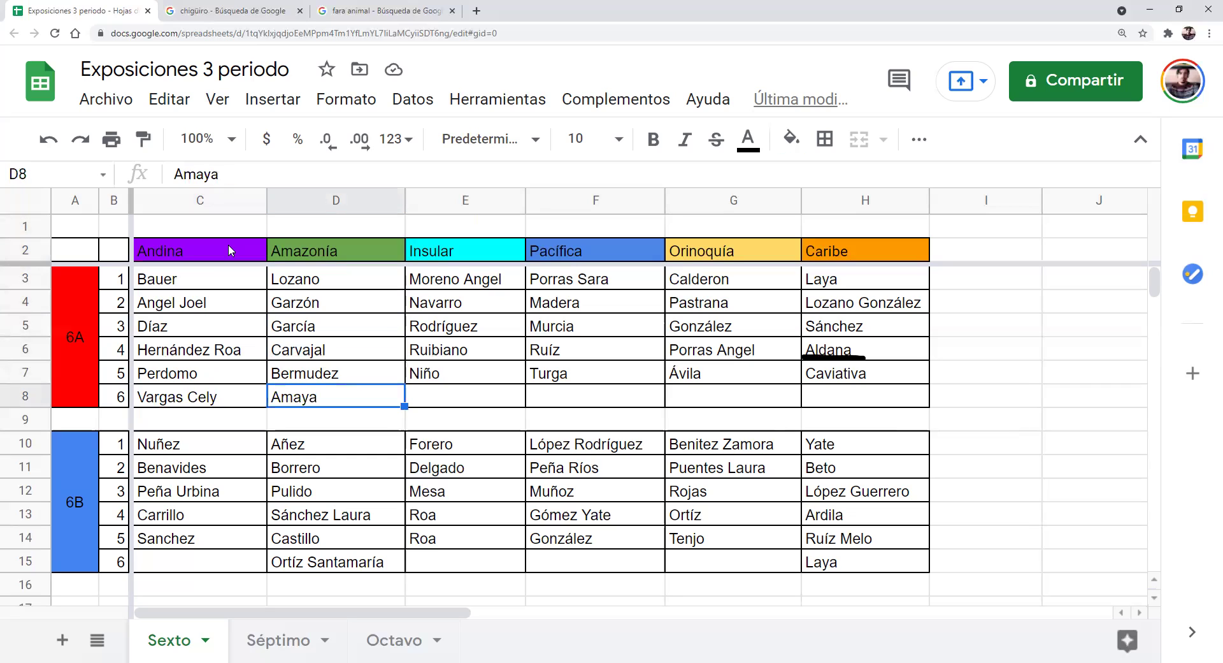
key("Up")
key("Up")
key("Up")
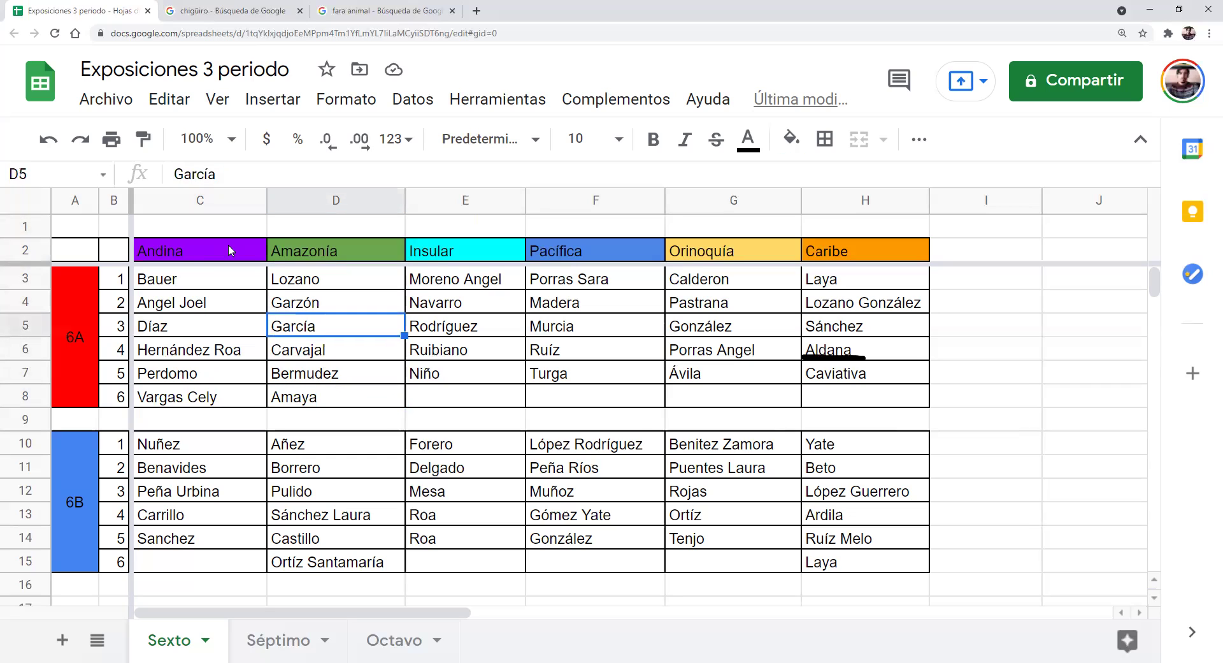
key("Right")
key("Up")
key("Up")
key("Up")
key("Down")
key("Down")
key("Down")
key("Up")
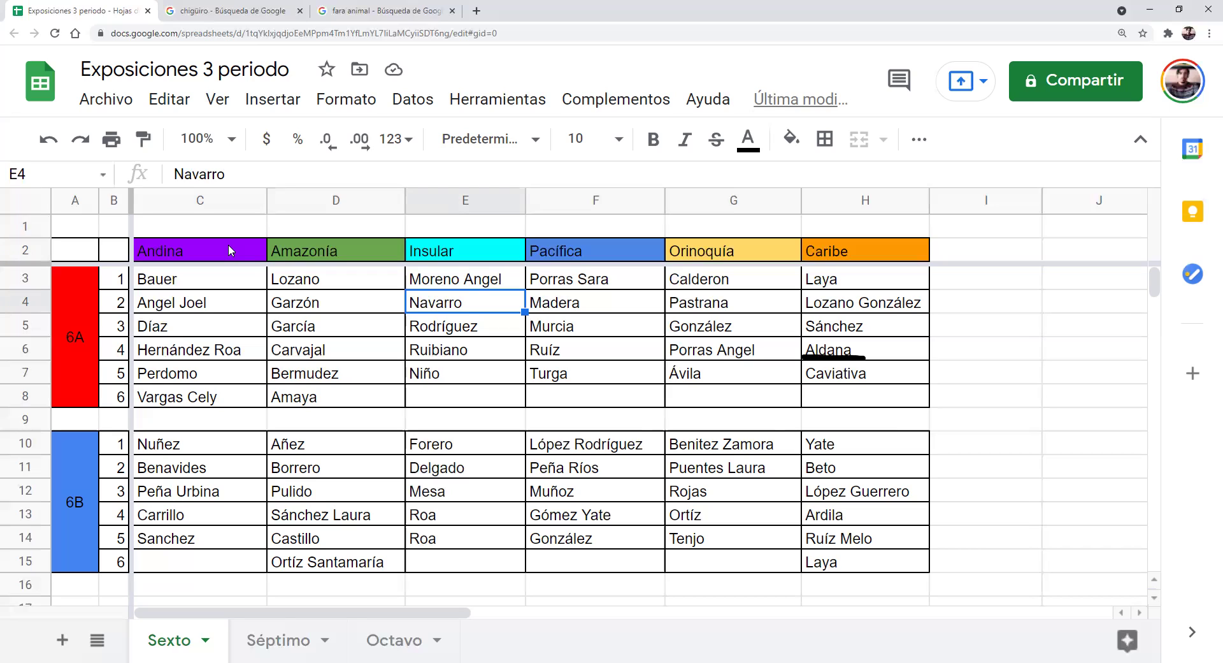
key("ctrl+Up")
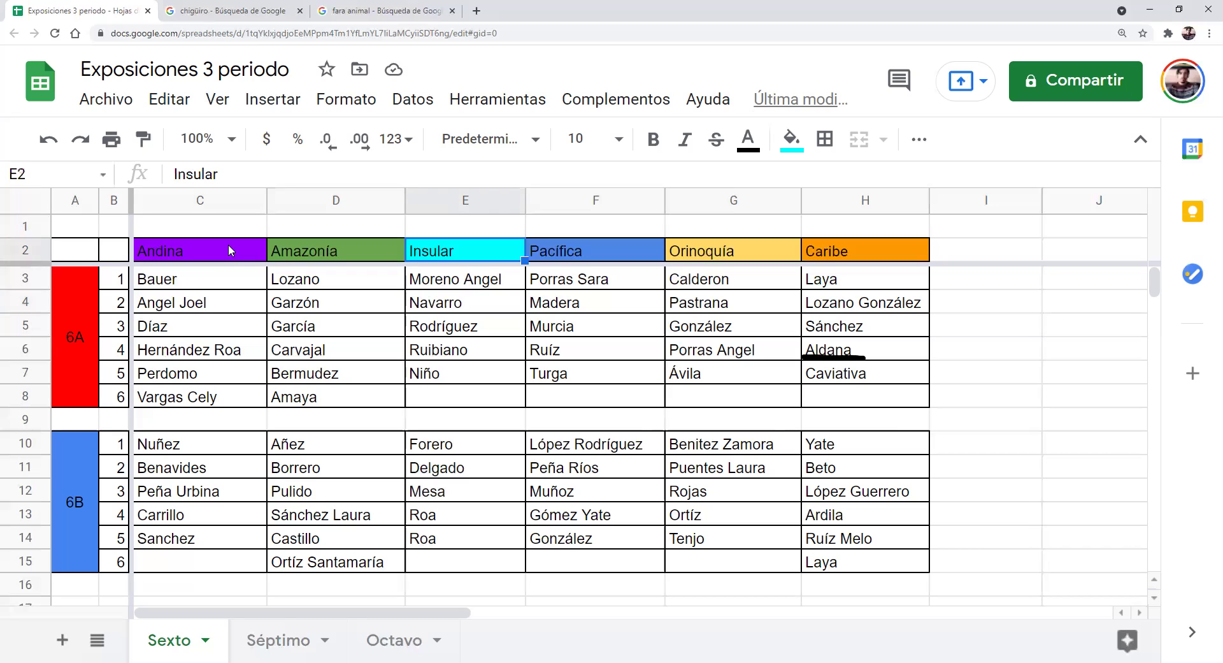
key("ctrl+Left")
key("Left")
key("Right")
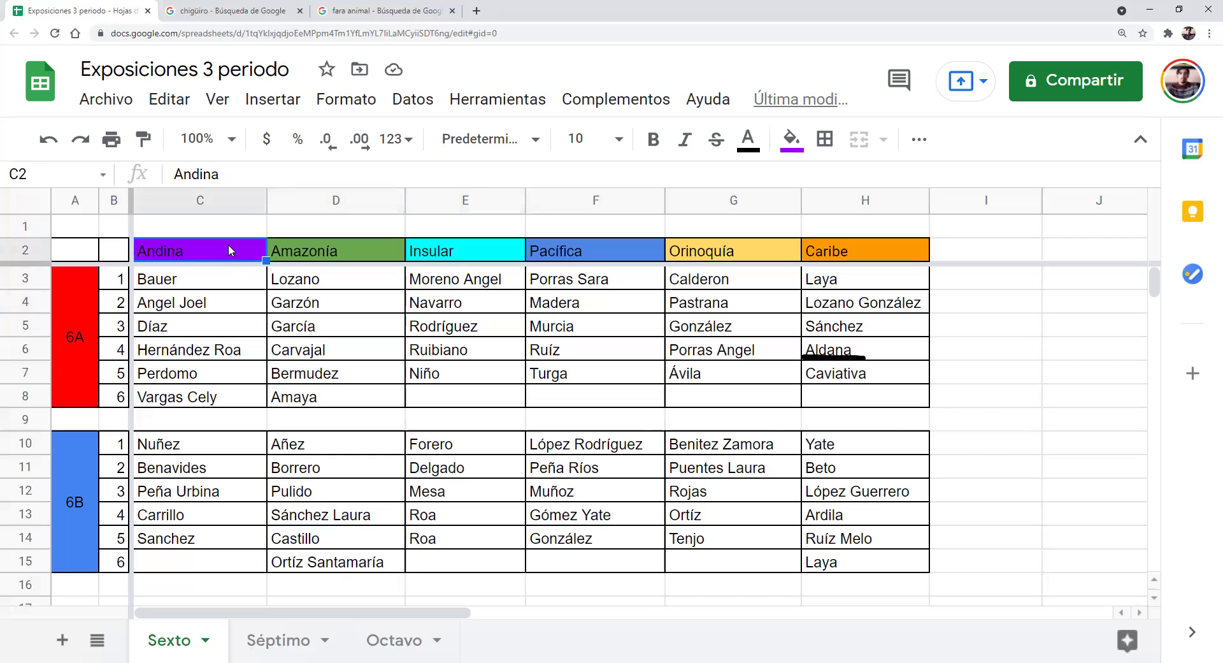
key("shift+Right")
key("shift+Right")
key("Down")
key("Down")
key("Down")
key("Down")
key("Down")
key("Down")
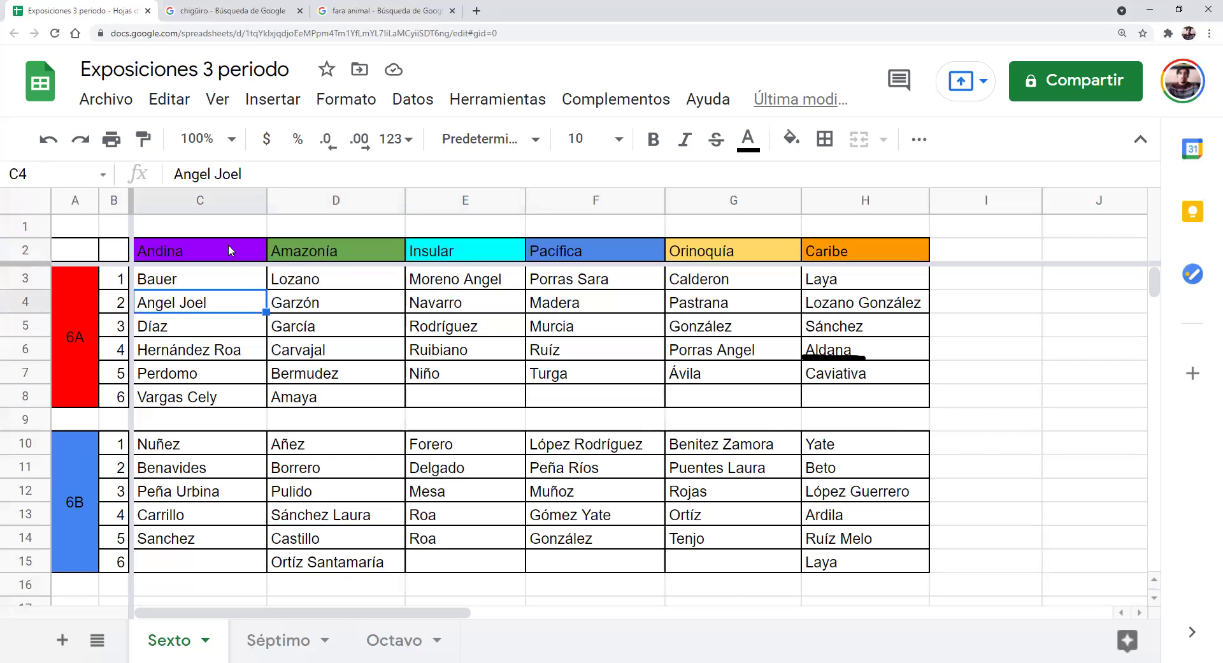
key("Right")
key("Right")
key("Right")
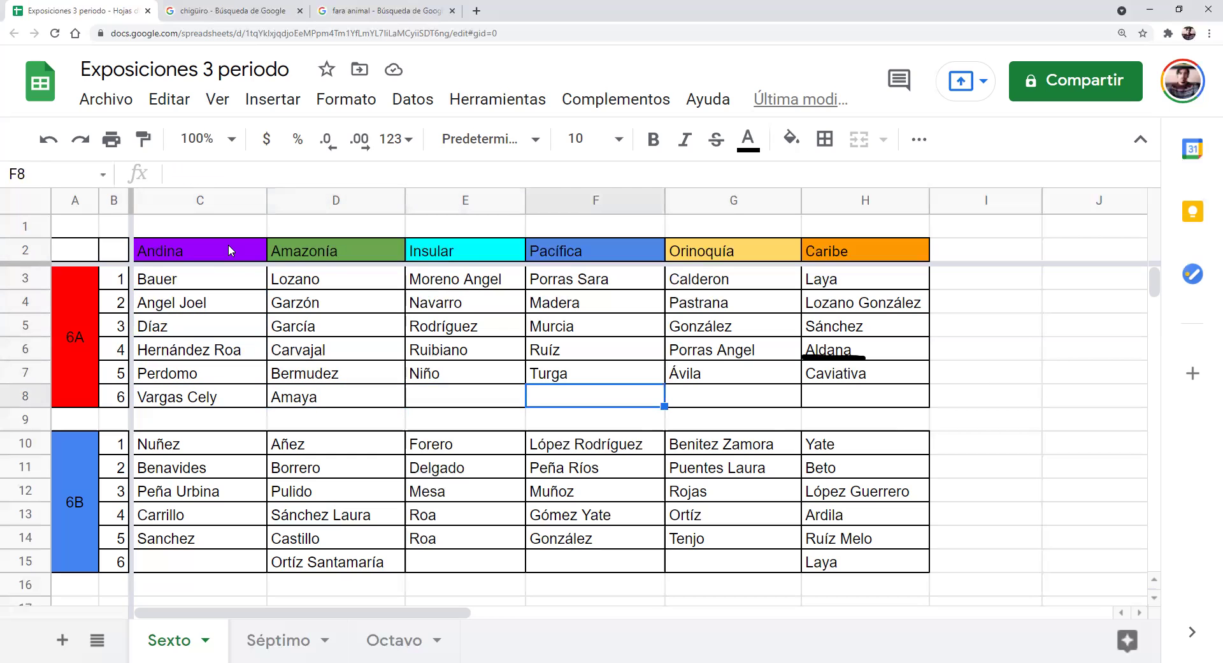
key("Up")
key("Up")
key("Up")
key("Up")
key("Up")
key("Up")
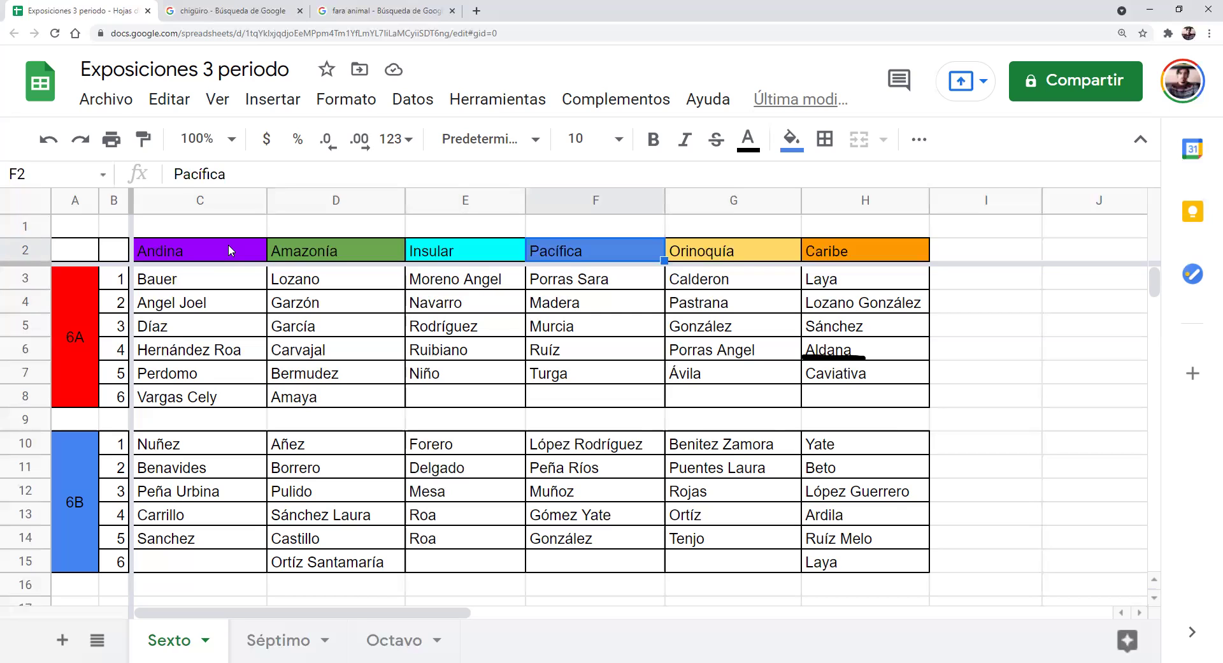
key("Down")
key("Down")
key("Down")
key("Down")
key("Down")
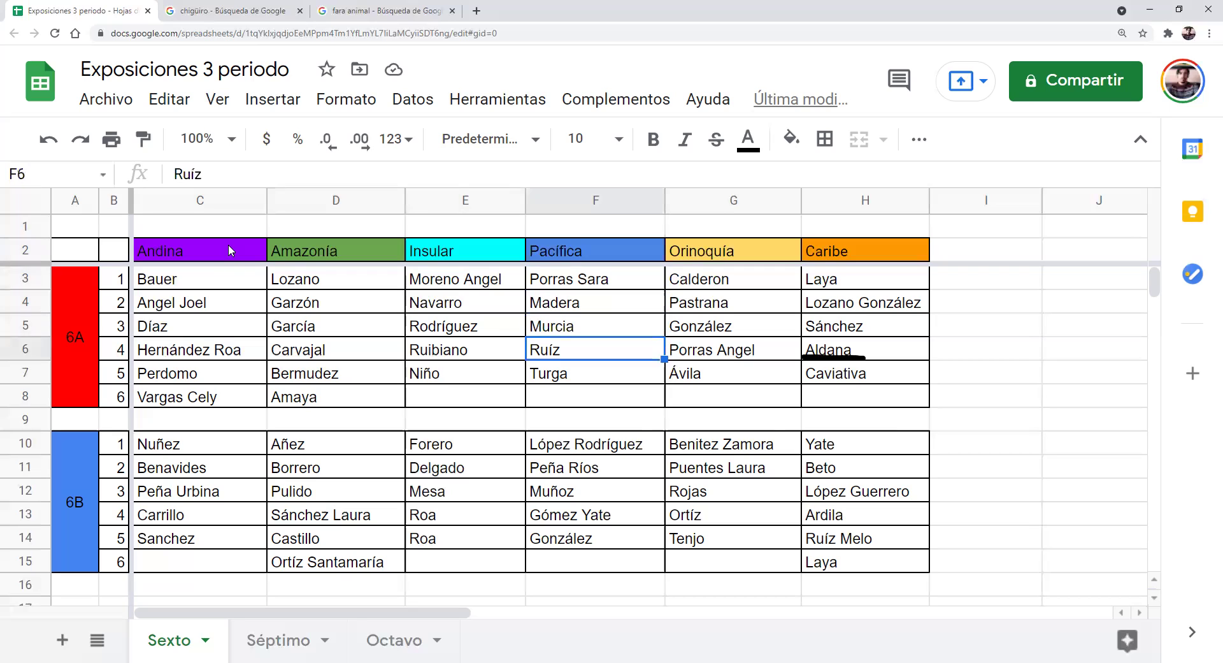
key("Up")
key("Up")
key("Up")
key("Up")
key("Up")
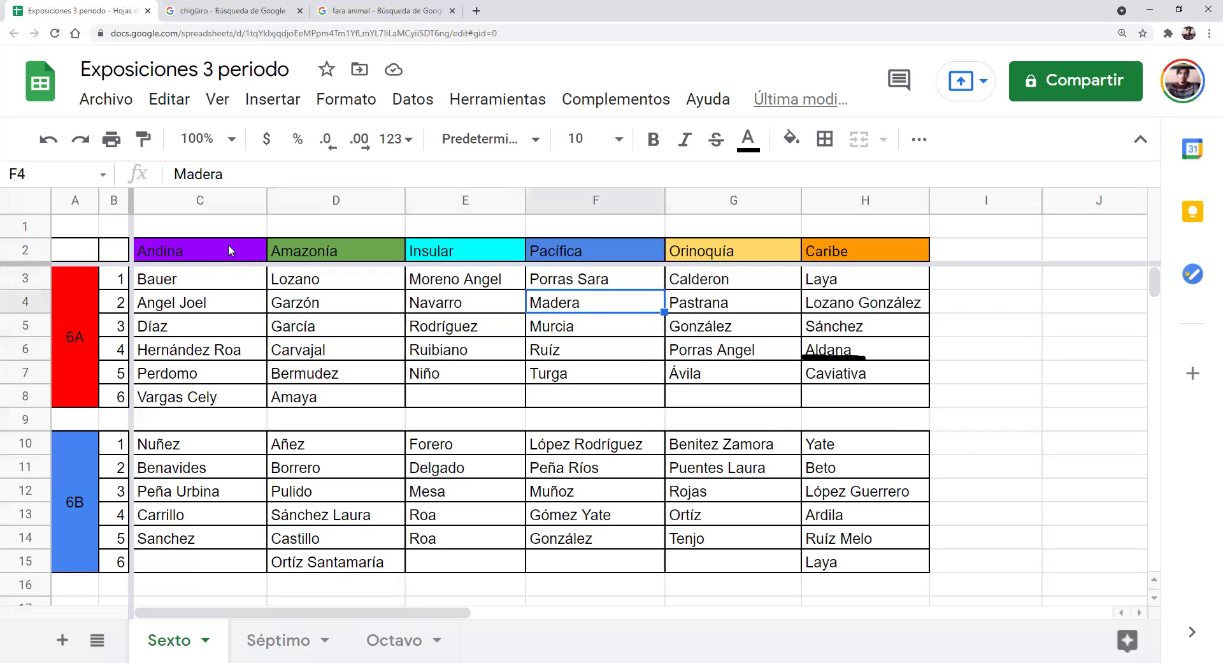
key("Right")
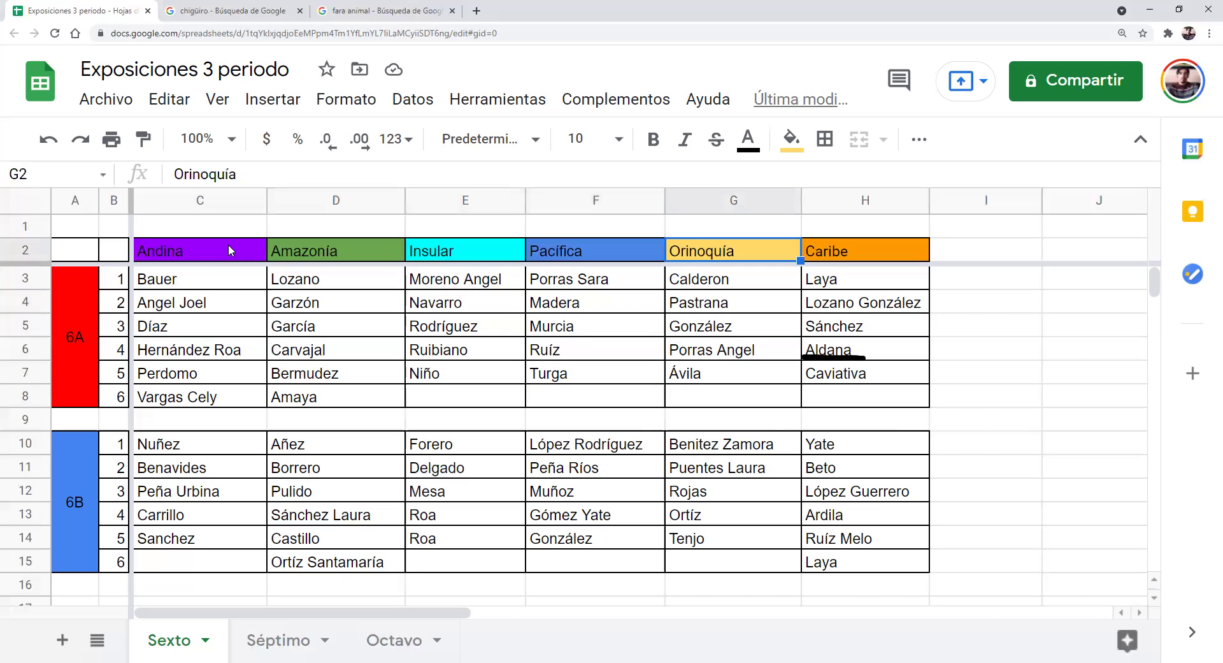
key("Down")
key("Down")
key("Down")
key("Down")
key("Down")
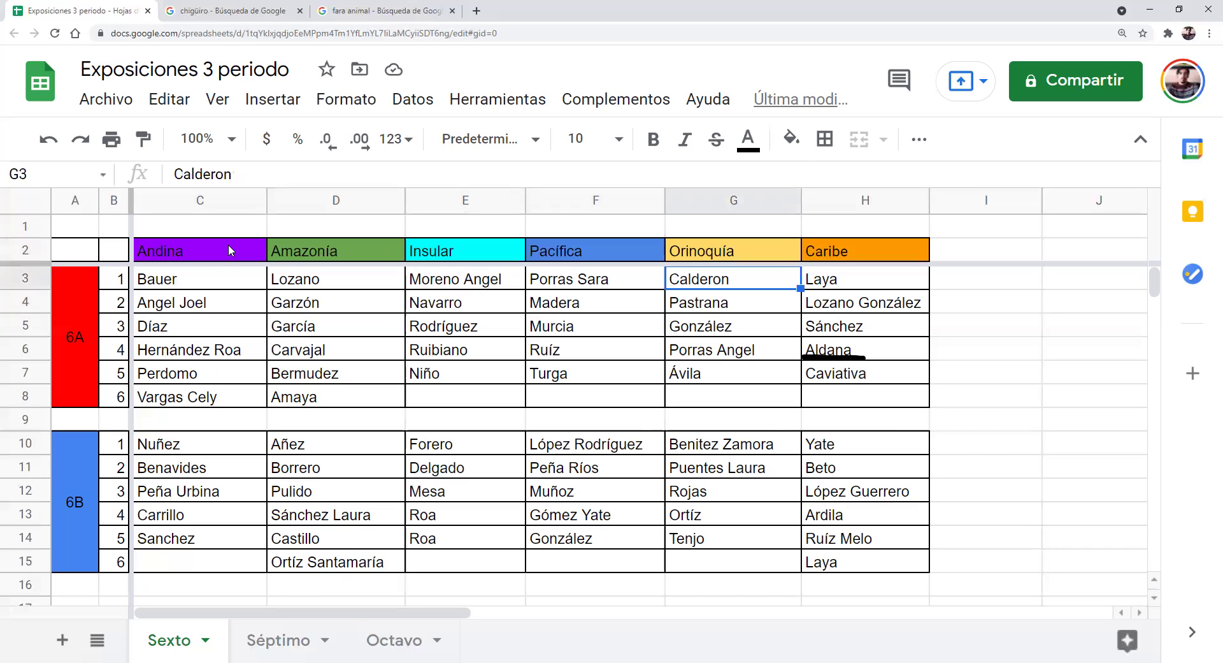
key("Up")
key("Up")
key("Up")
key("Up")
key("Up")
key("Right")
key("Down")
key("Down")
key("Down")
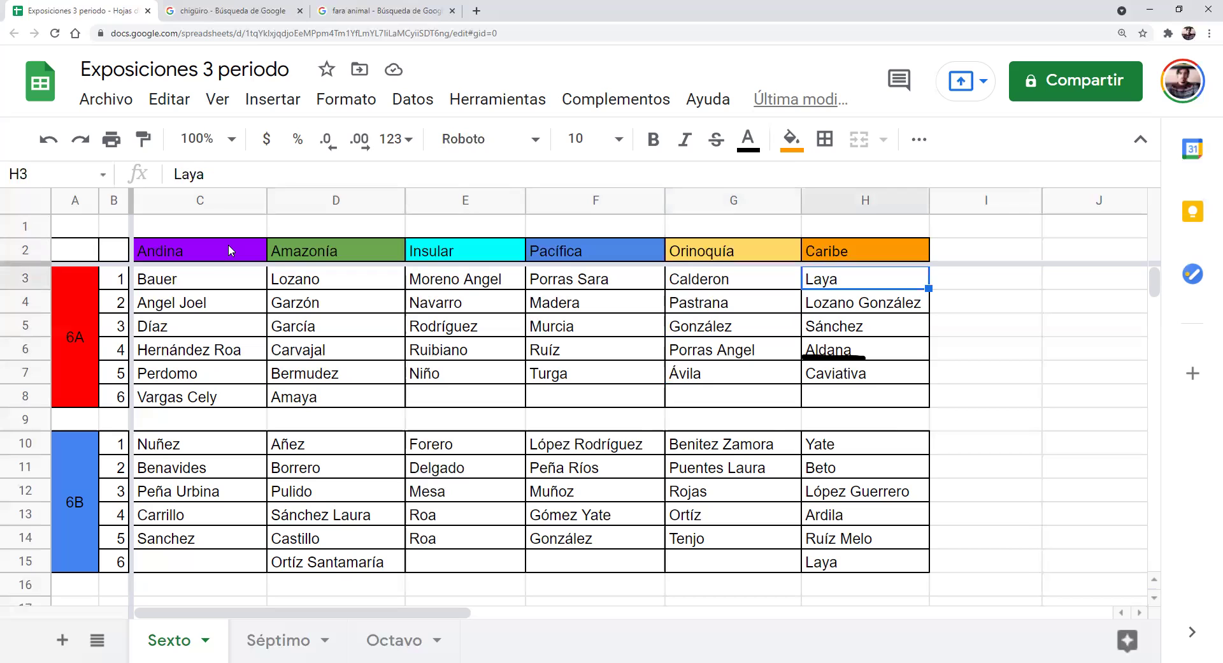
key("Down")
key("Down")
key("Down")
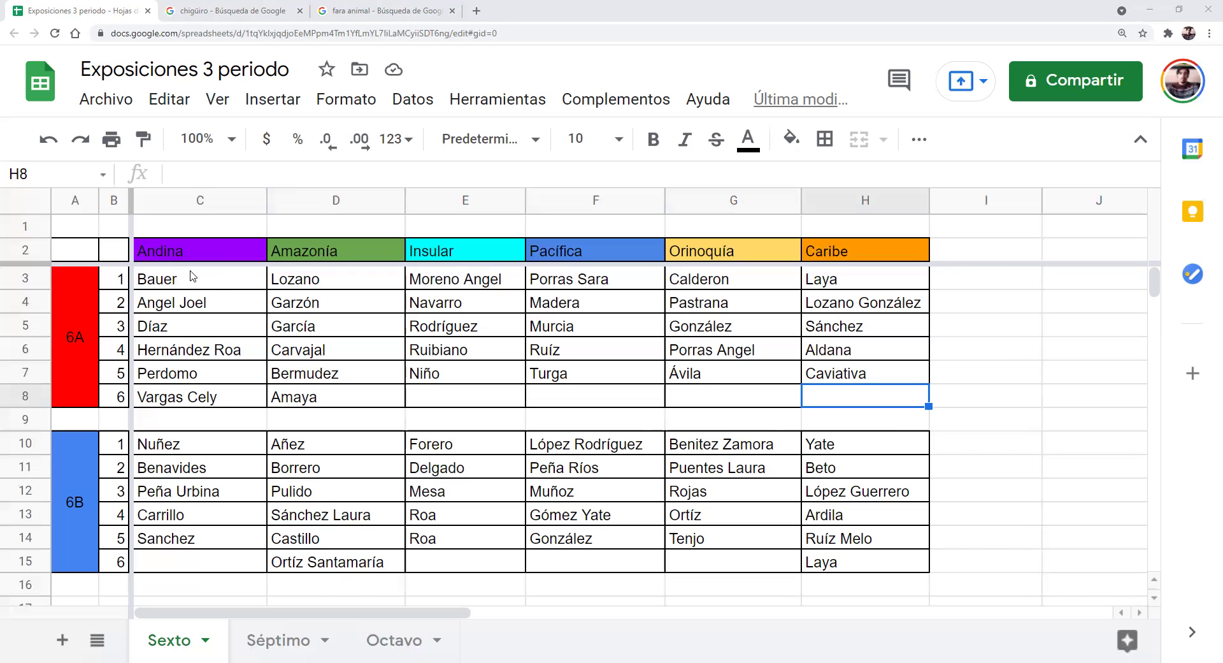
left_click_drag(193, 276, 194, 302)
left_click(192, 279)
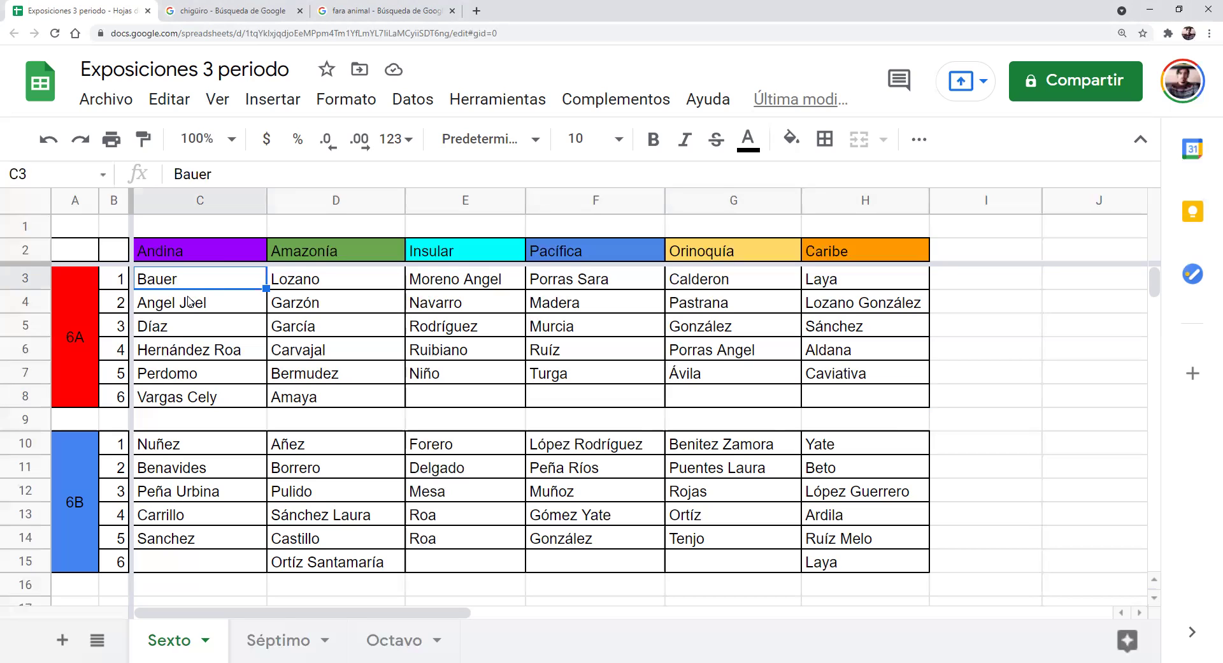
left_click(190, 304)
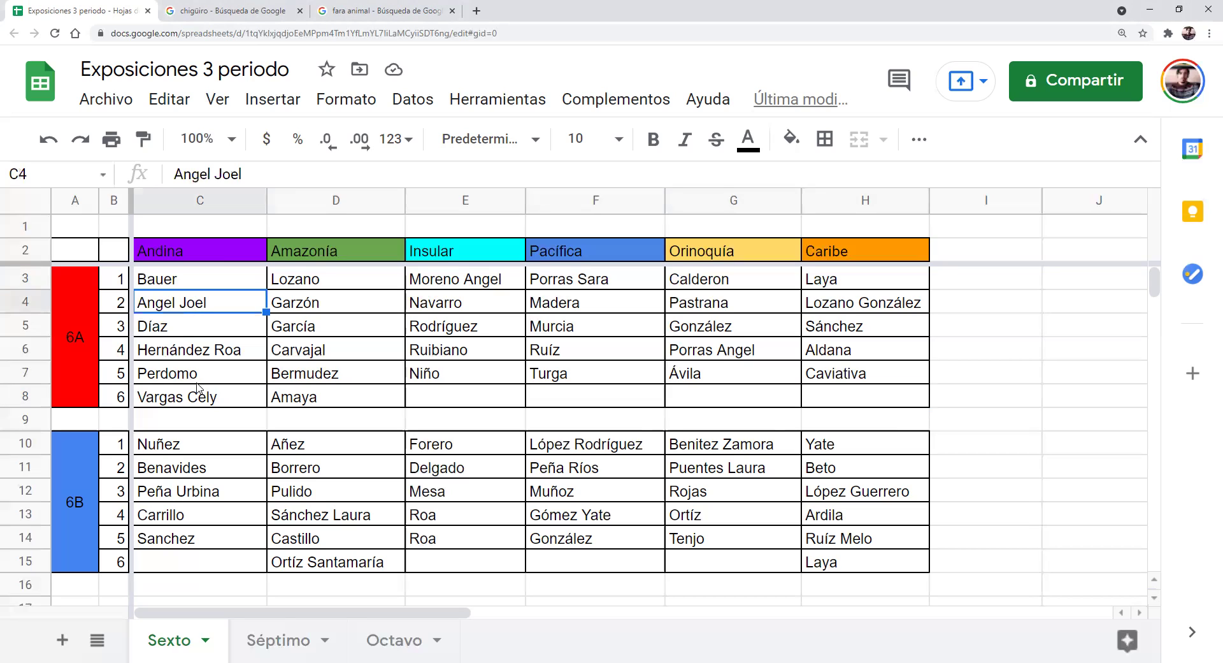
left_click_drag(178, 326, 186, 396)
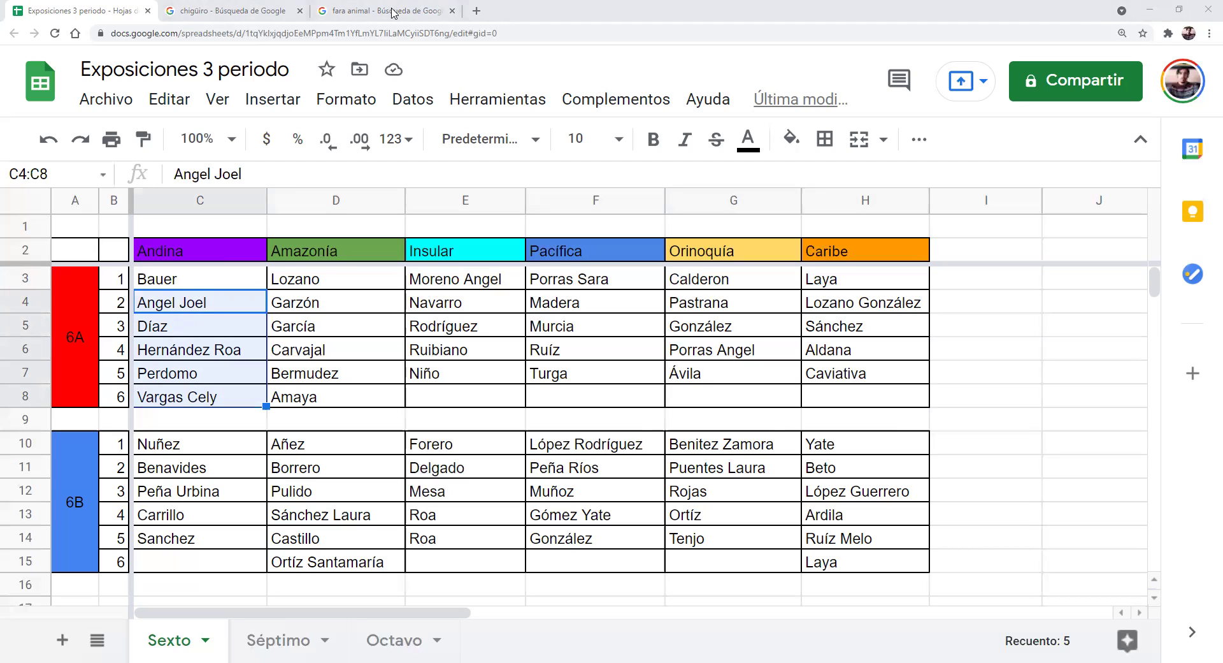
left_click(191, 328)
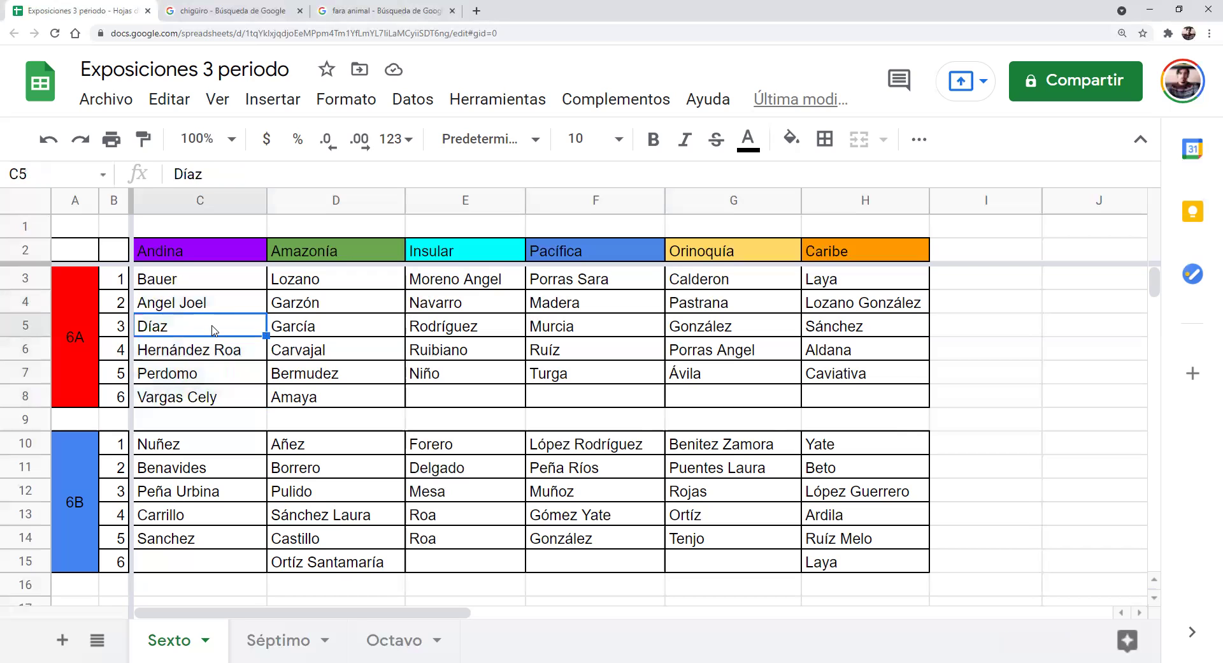
left_click(212, 355)
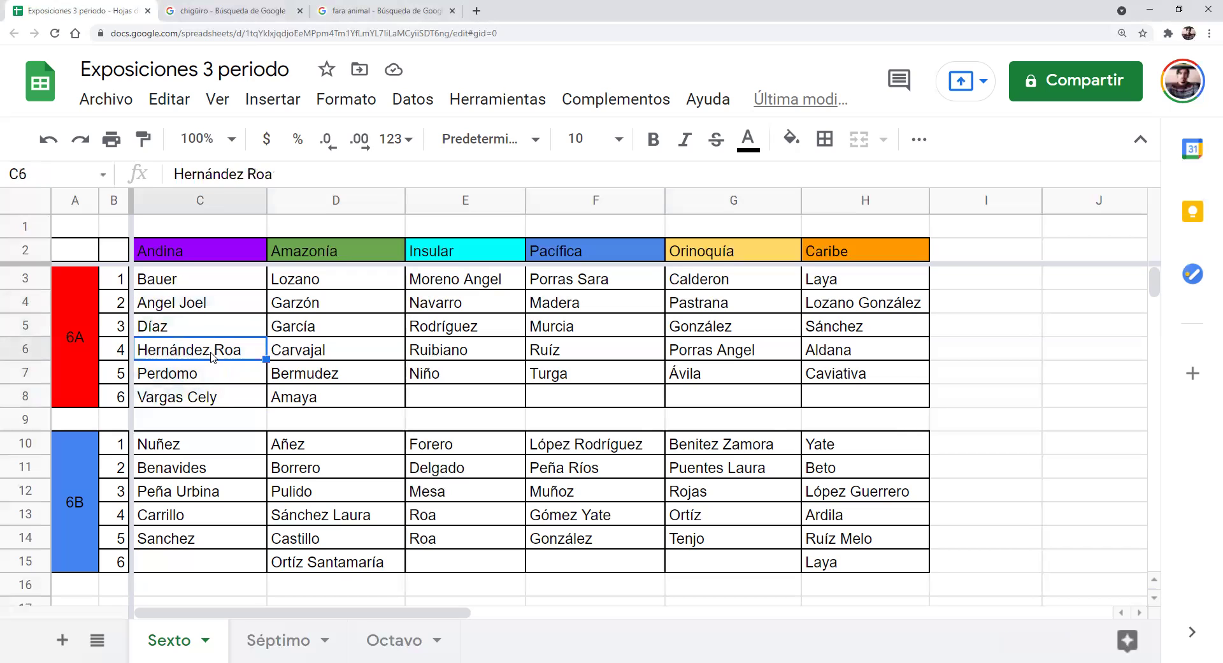
left_click(211, 374)
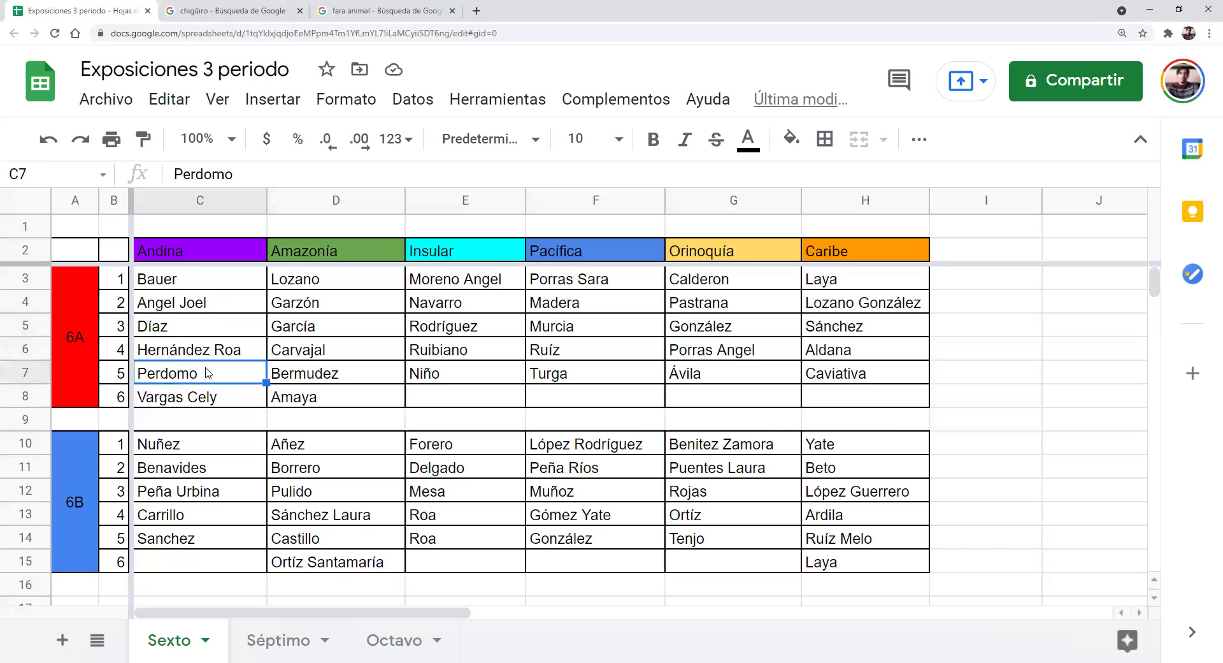
left_click(221, 414)
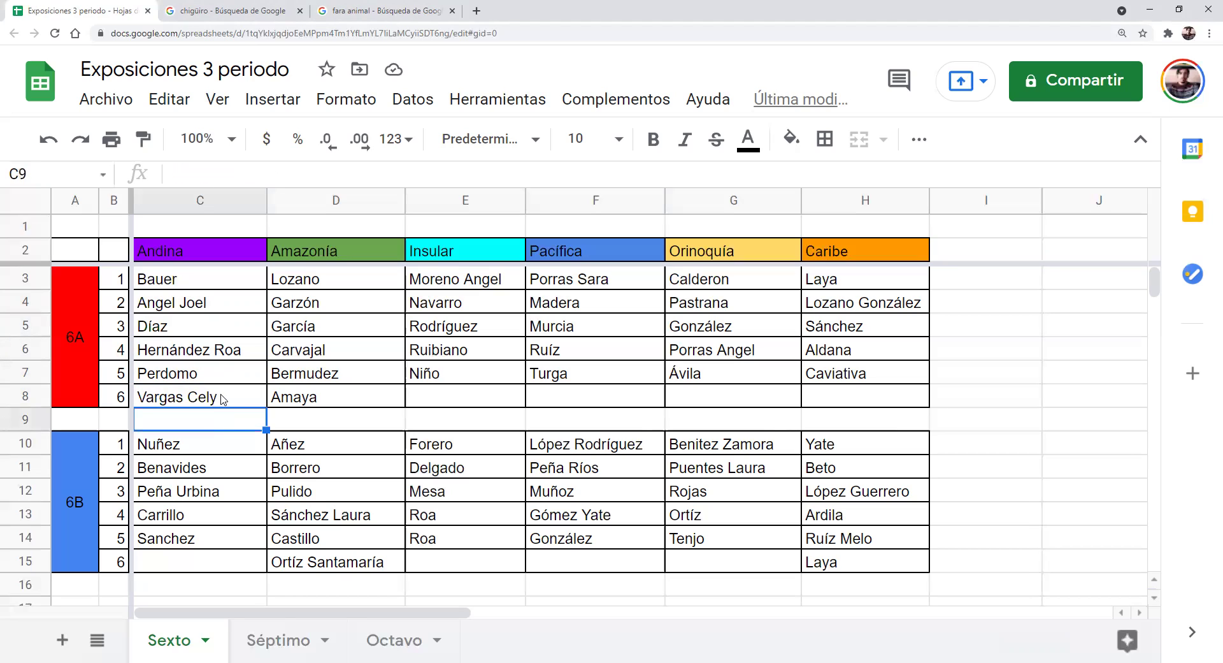
left_click(223, 398)
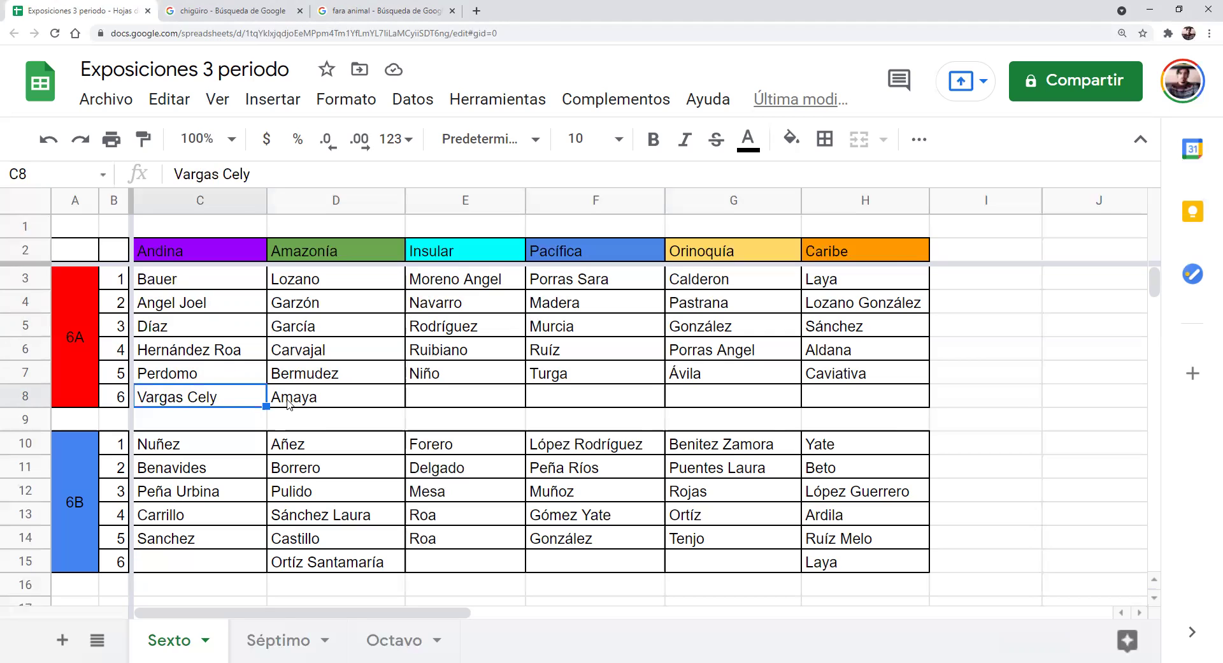
left_click(312, 278)
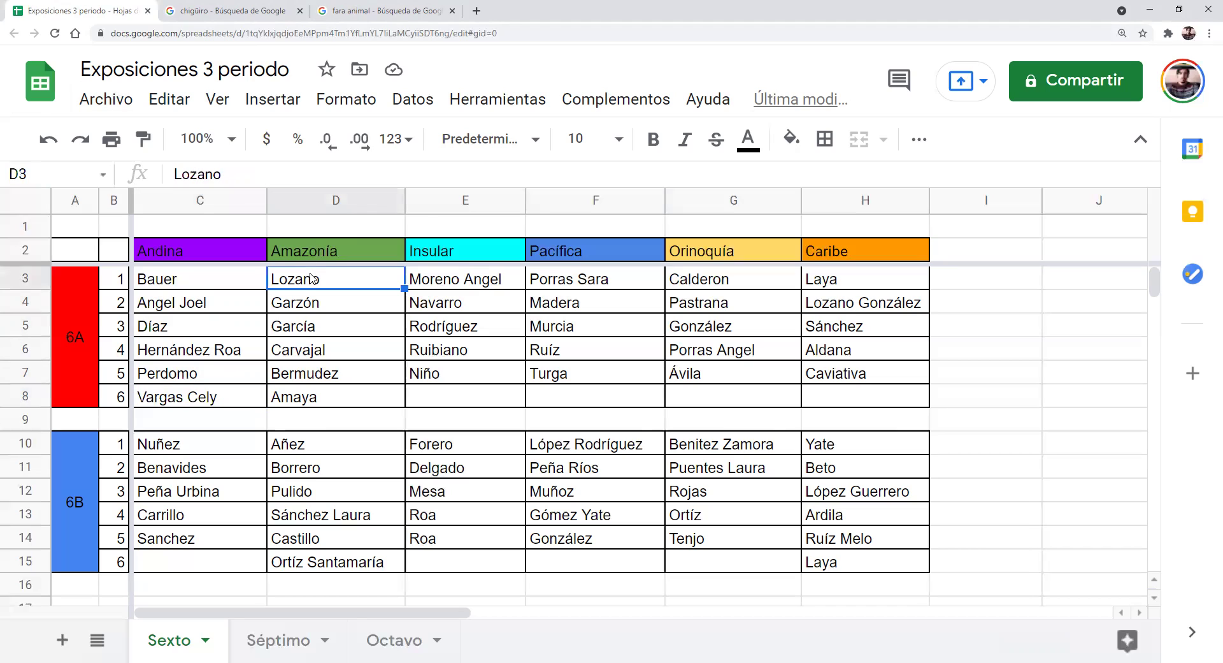
left_click(314, 252)
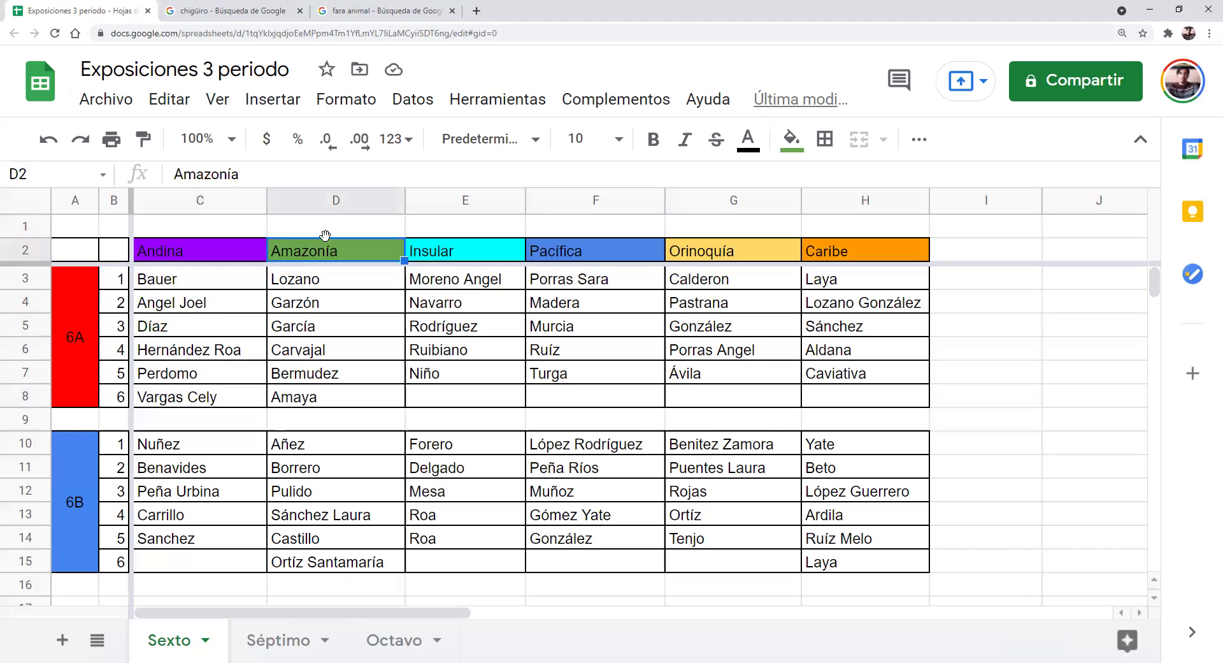
left_click(326, 374)
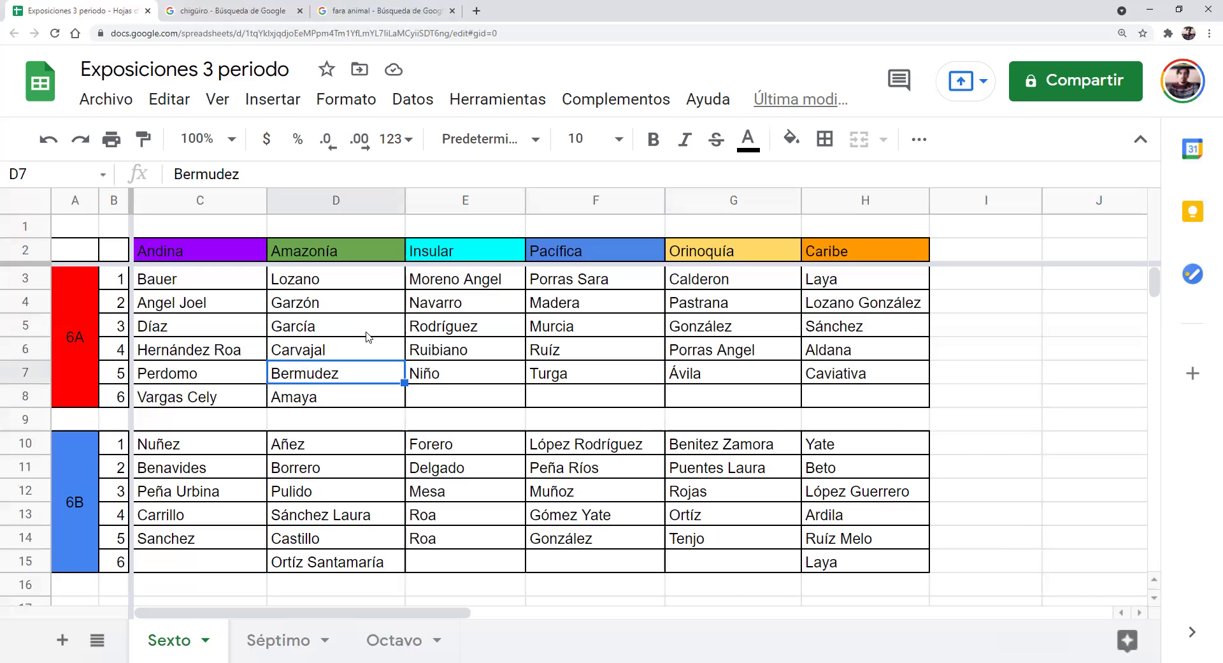
left_click(308, 301)
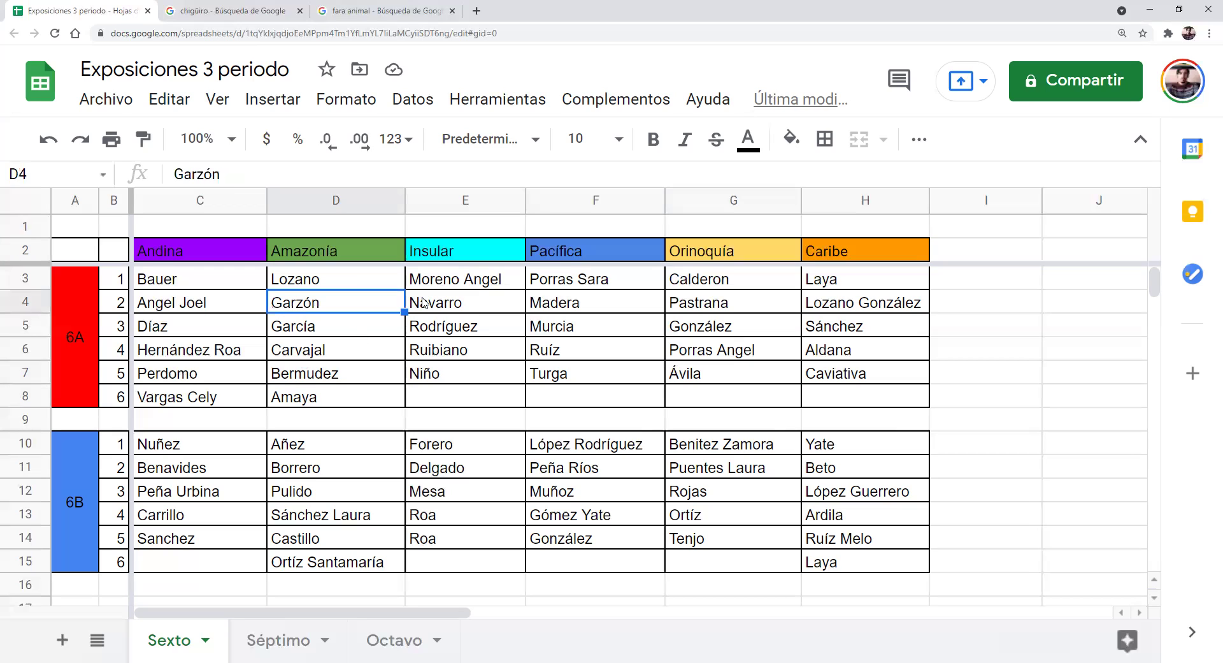
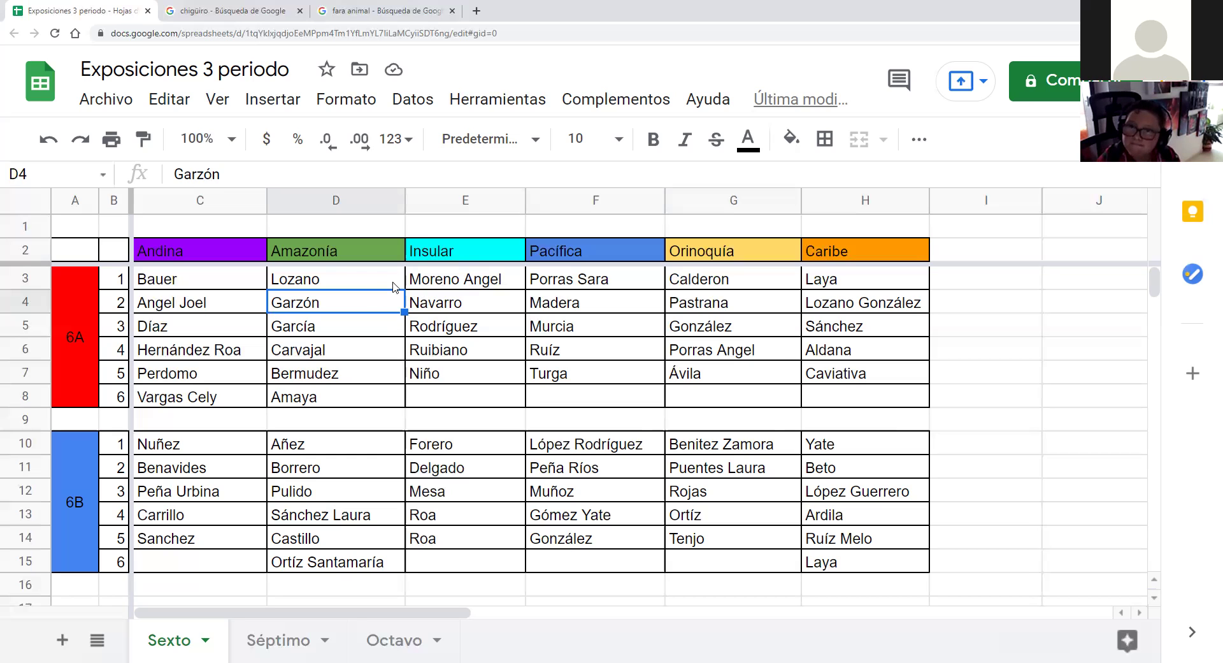
left_click(448, 256)
left_click(442, 281)
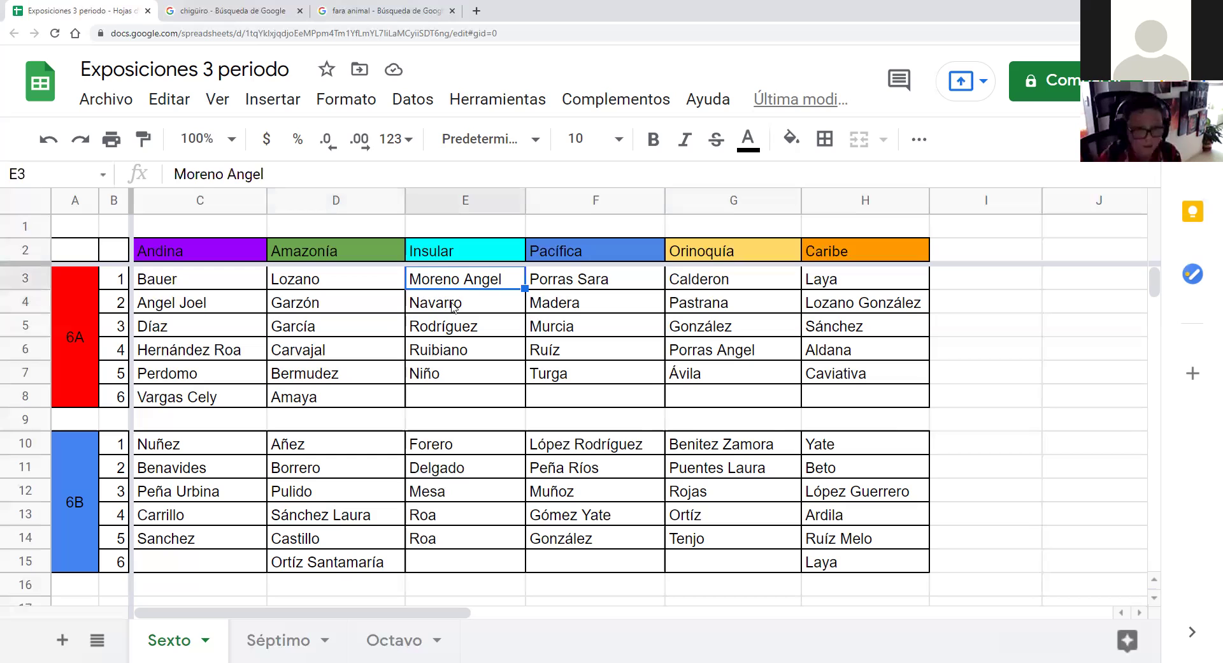
left_click(444, 329)
left_click(443, 355)
left_click(447, 382)
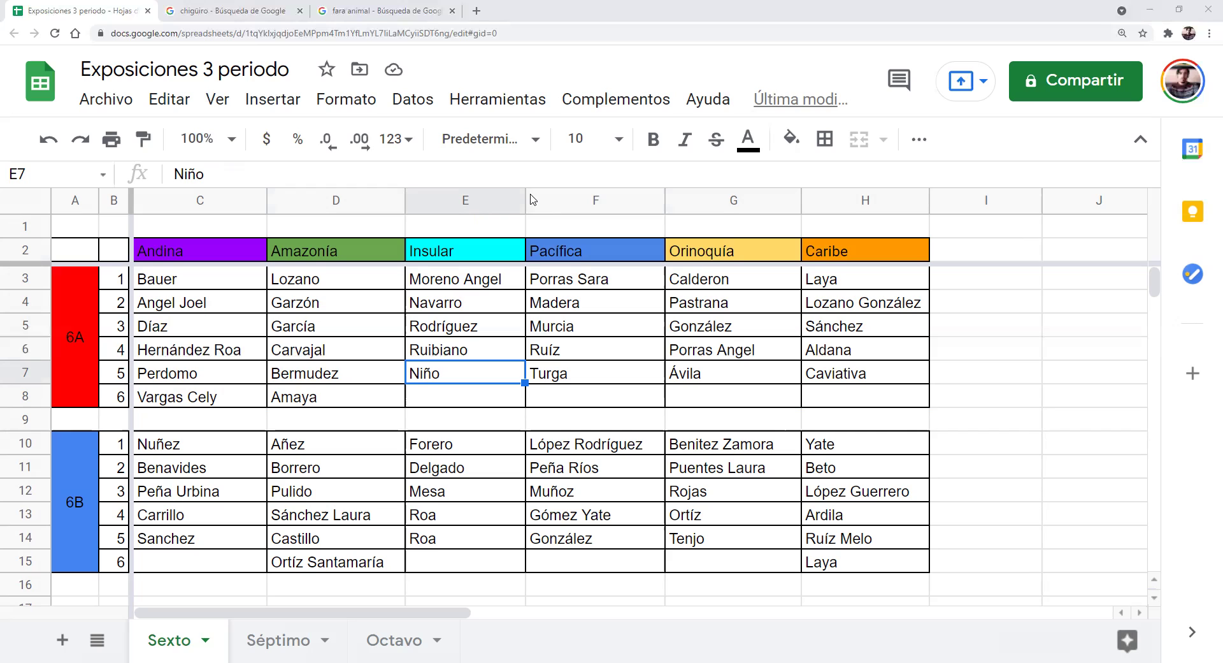
left_click(460, 285)
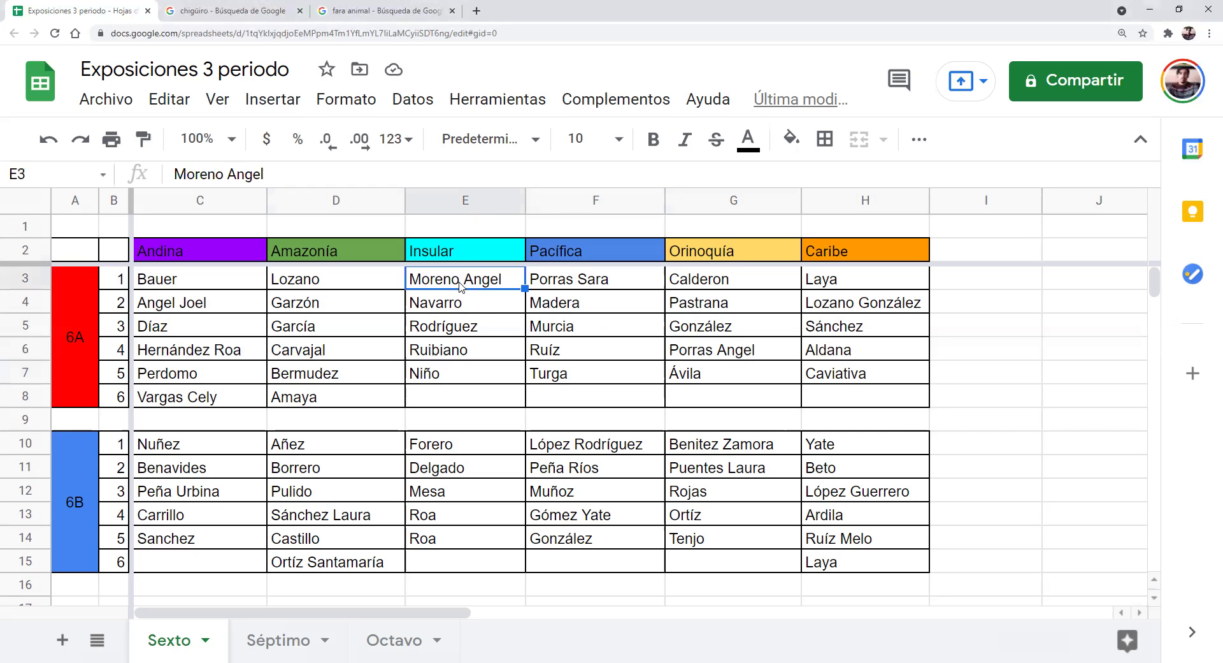
left_click(455, 376)
left_click(455, 310)
left_click(458, 325)
left_click(460, 341)
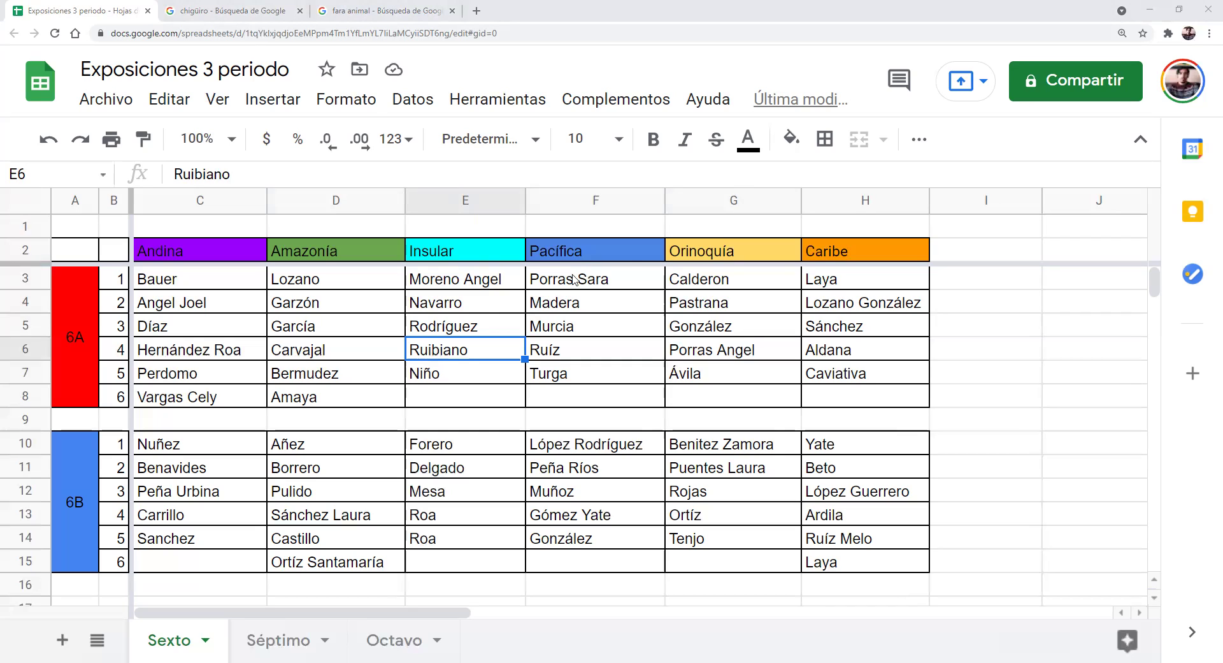
left_click(485, 288)
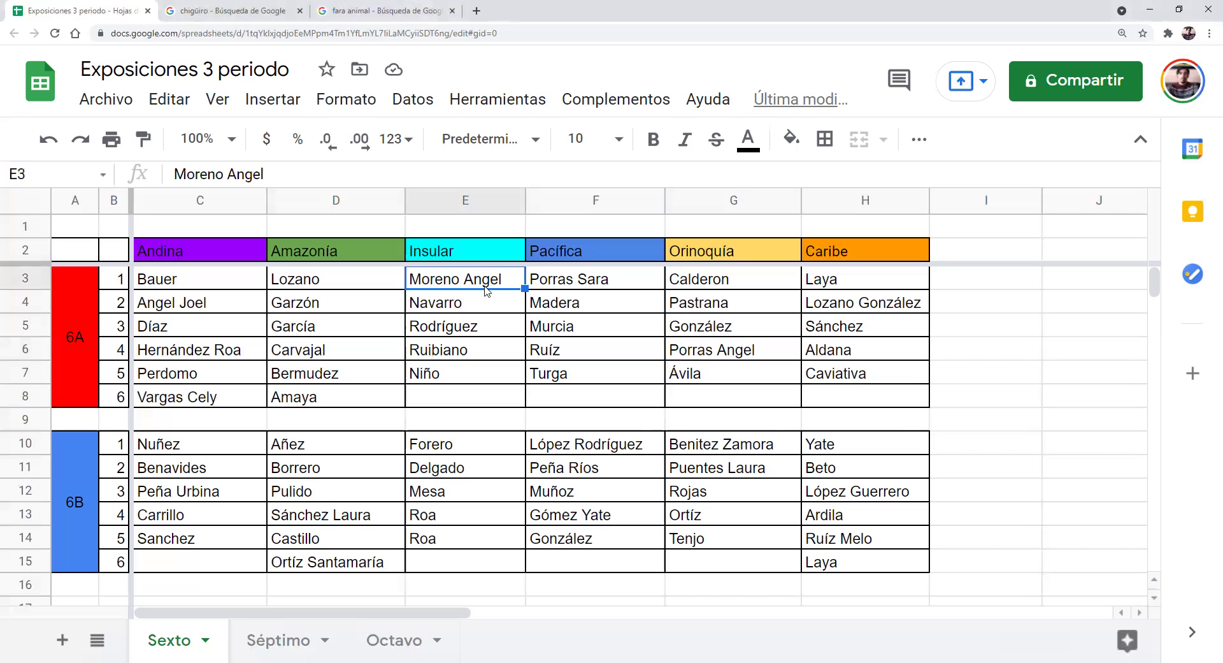